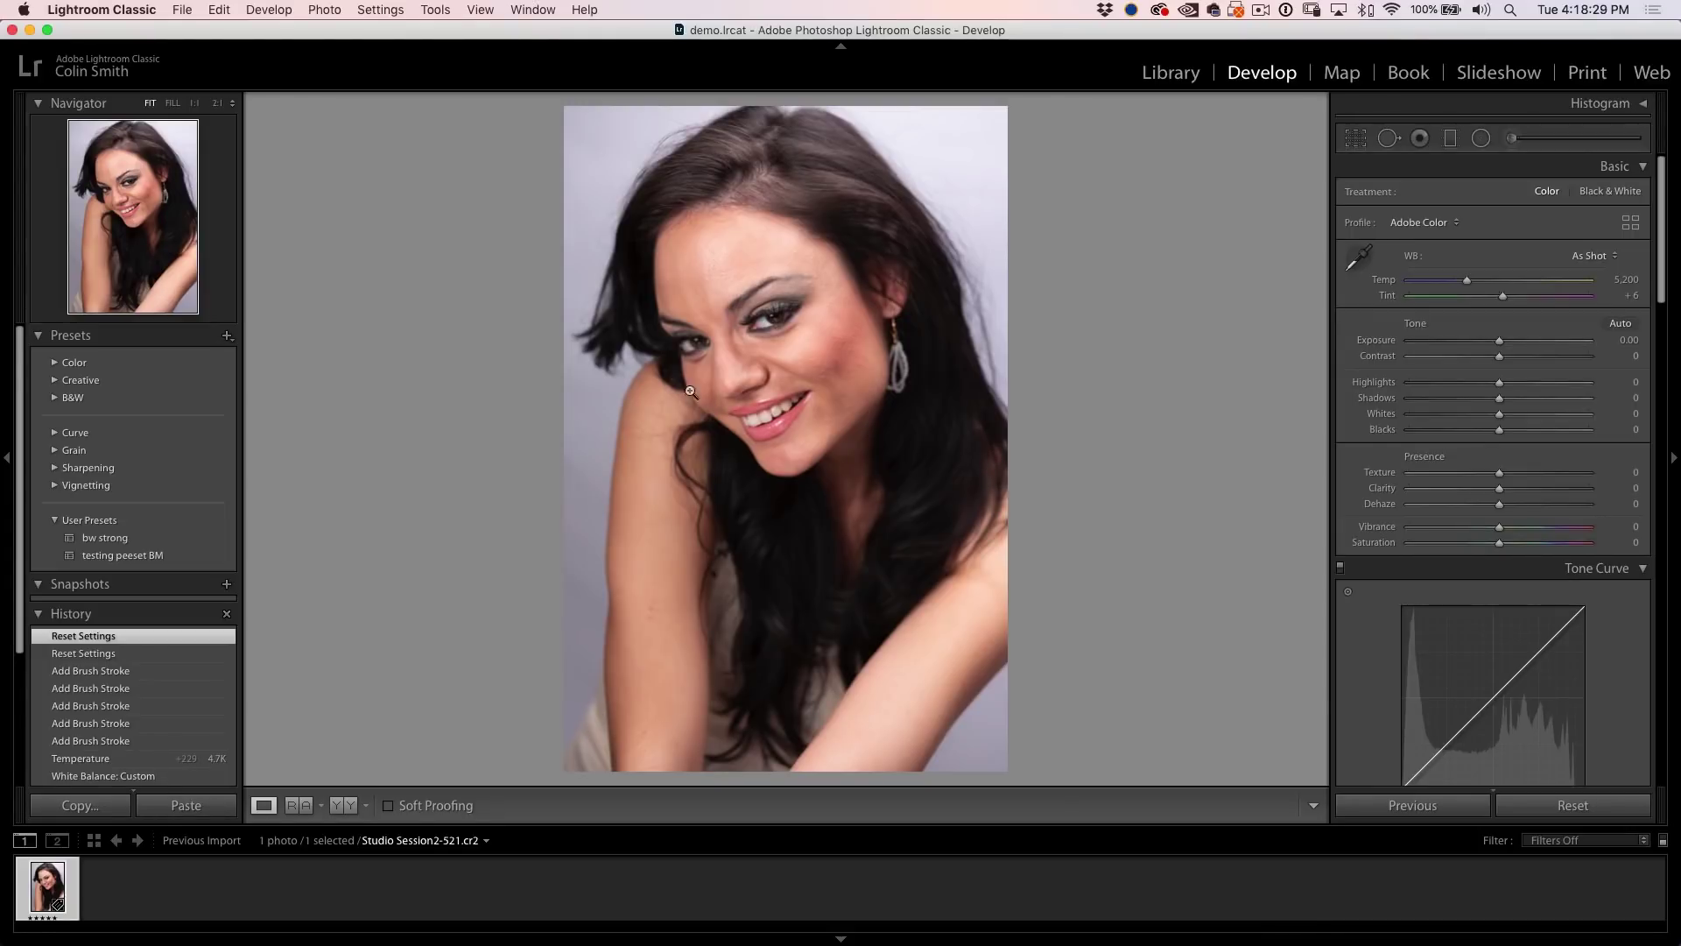
Step: Activate the Adjustment Brush and load the Teeth Whitening effect preset
left_click(773, 422)
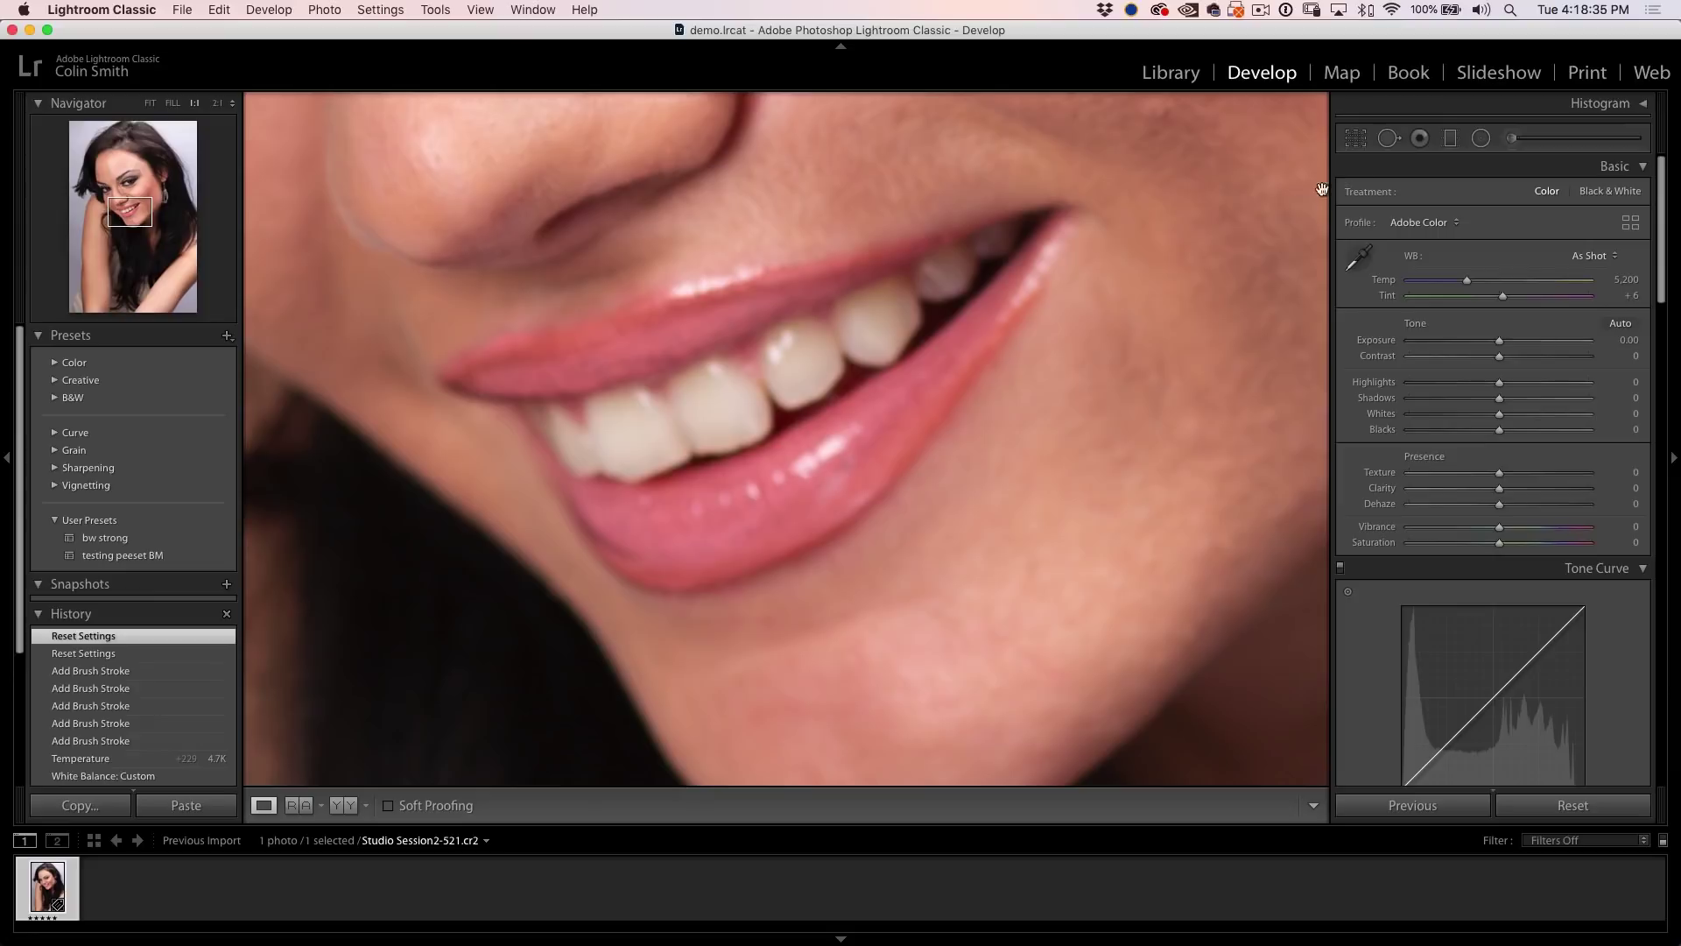
left_click(1512, 139)
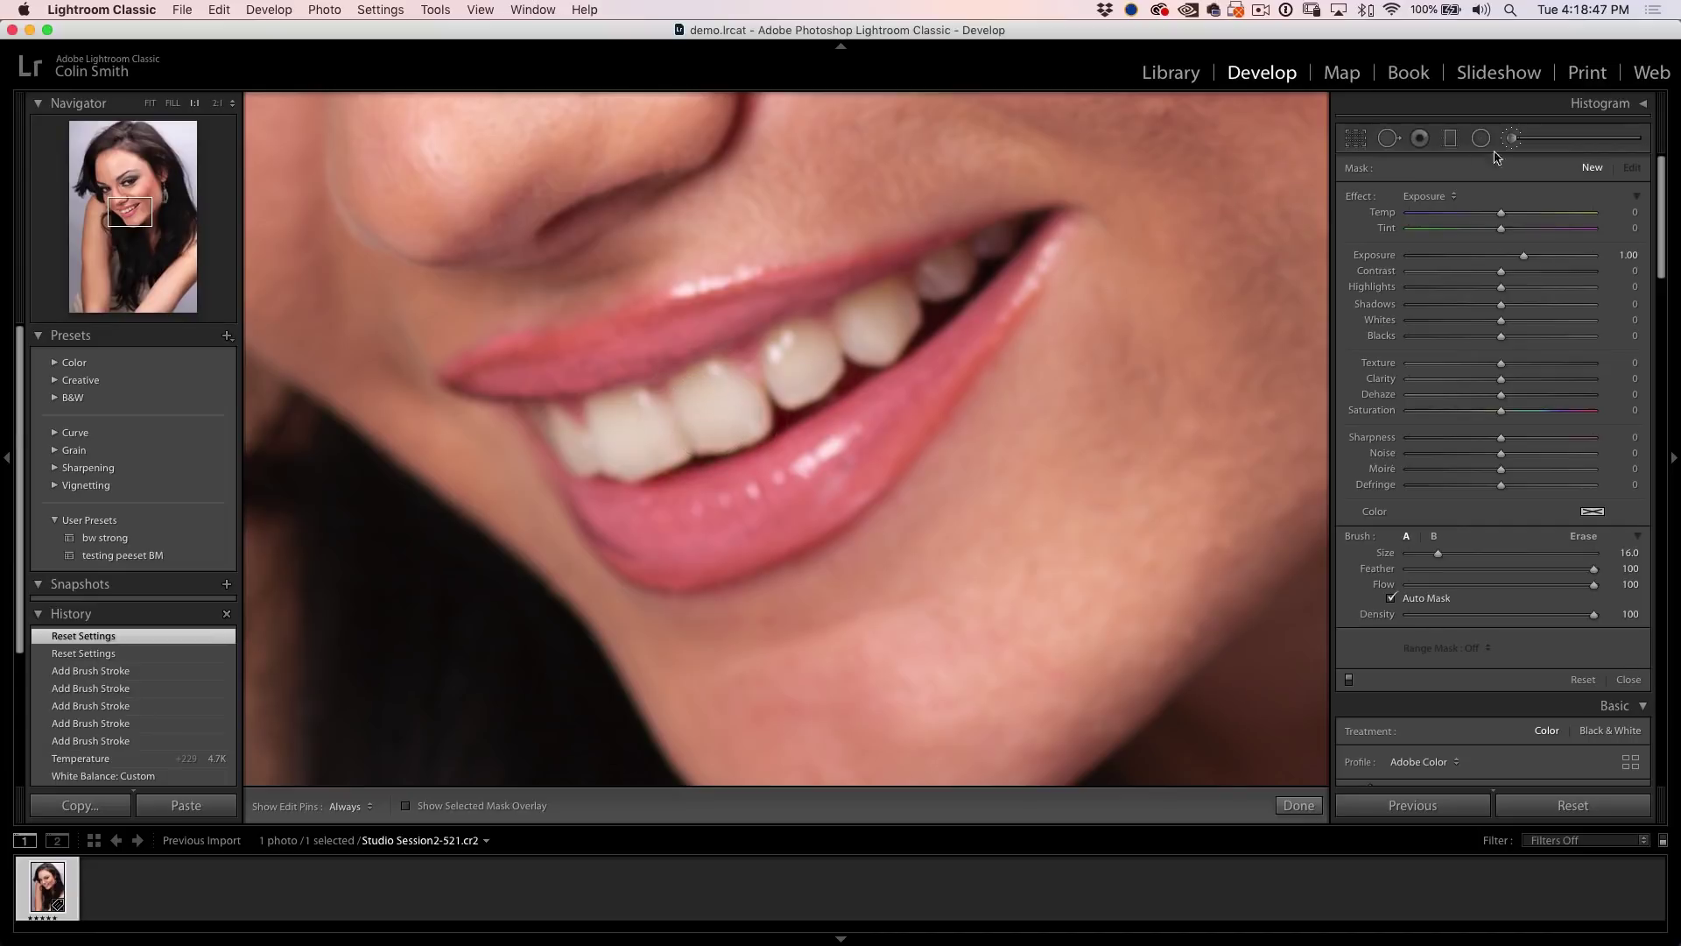
left_click(1436, 198)
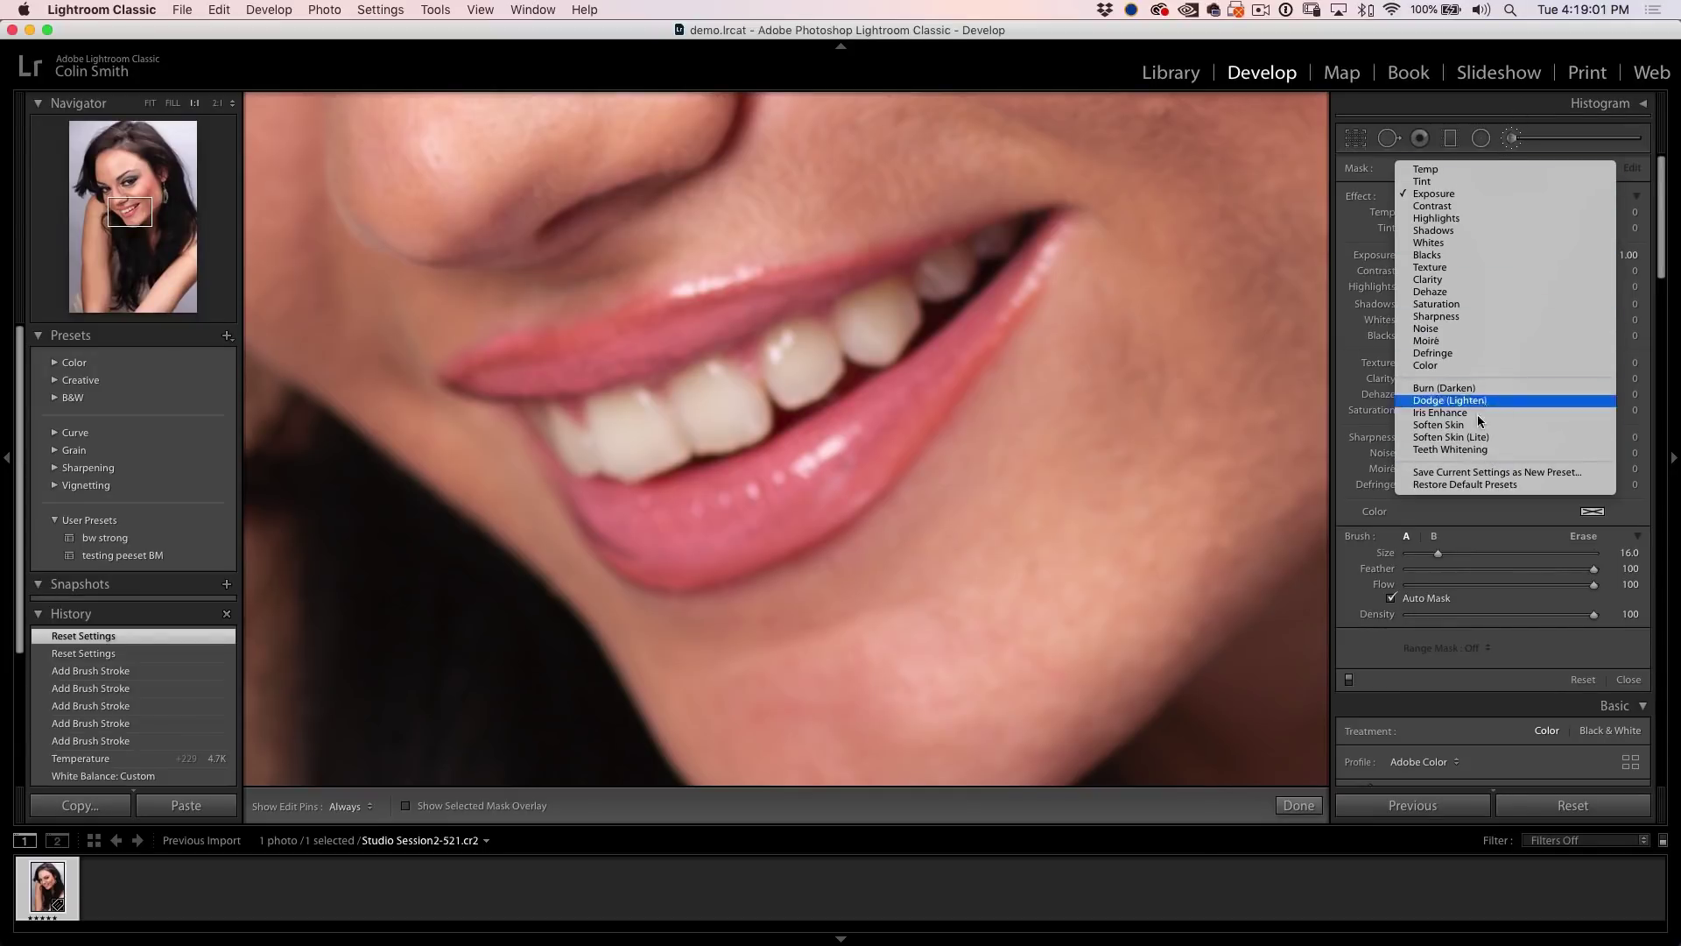
left_click(1484, 450)
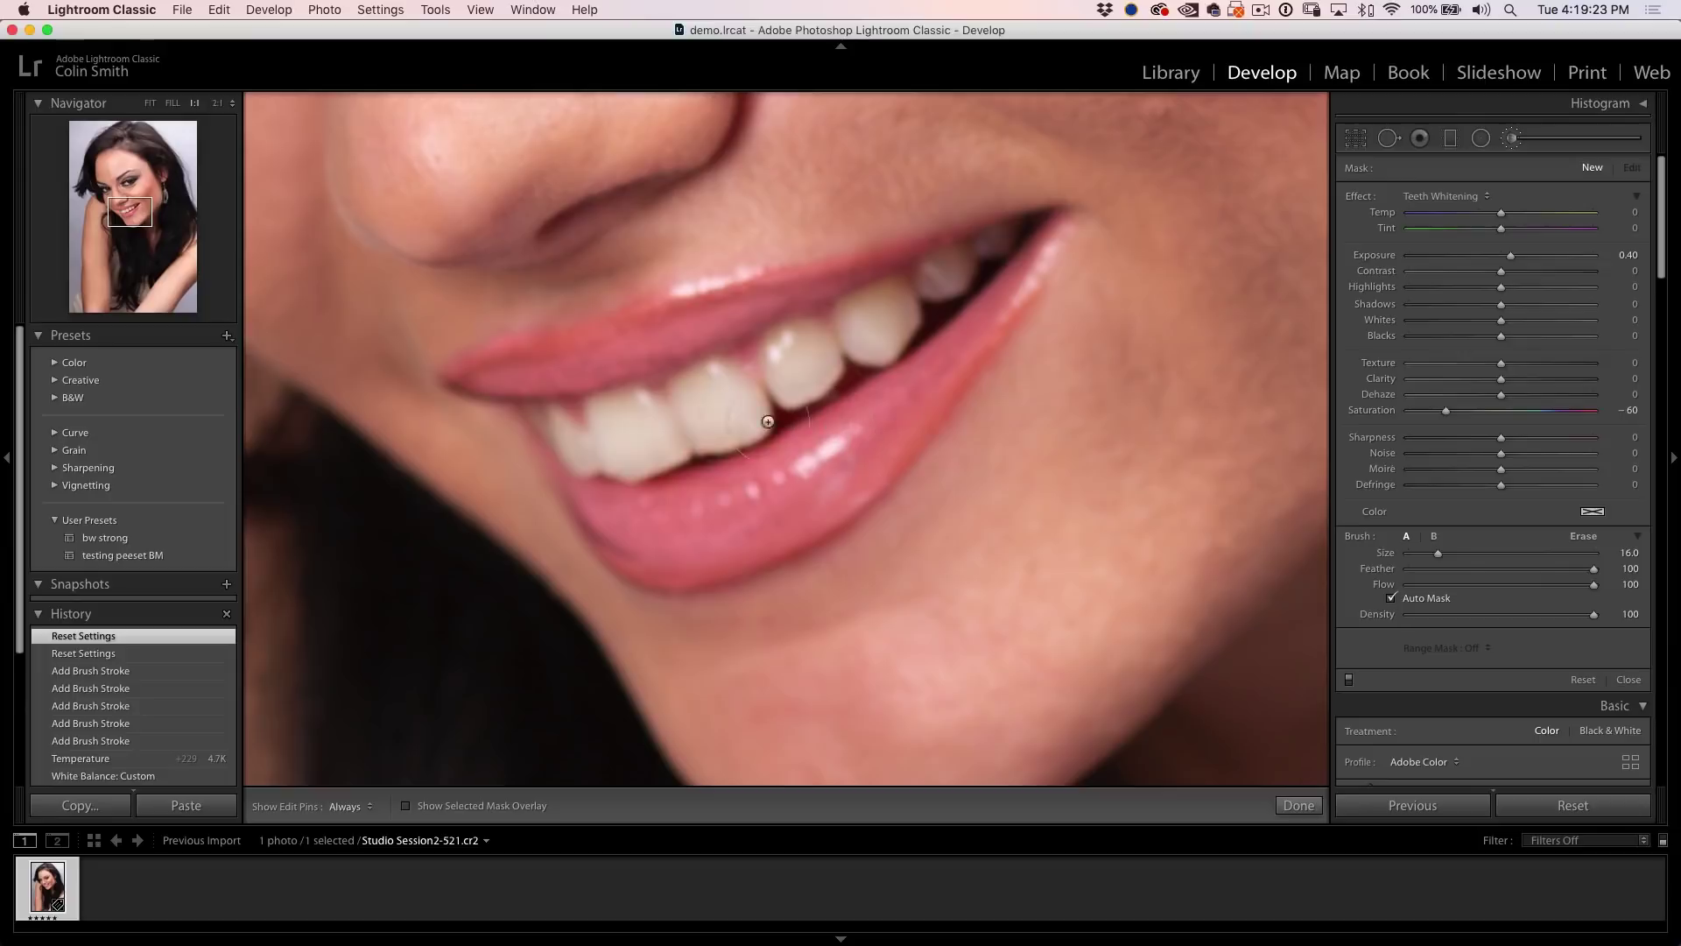
Step: Brush the whitening effect over all the visible teeth at size 16 with Auto Mask on, and compare before and after
key("h")
mouse_move(566, 435)
left_mouse_down()
mouse_move(620, 430)
mouse_move(641, 413)
mouse_move(623, 407)
mouse_move(645, 443)
mouse_move(707, 394)
mouse_move(755, 416)
mouse_move(802, 344)
mouse_move(805, 365)
mouse_move(1007, 229)
left_mouse_up()
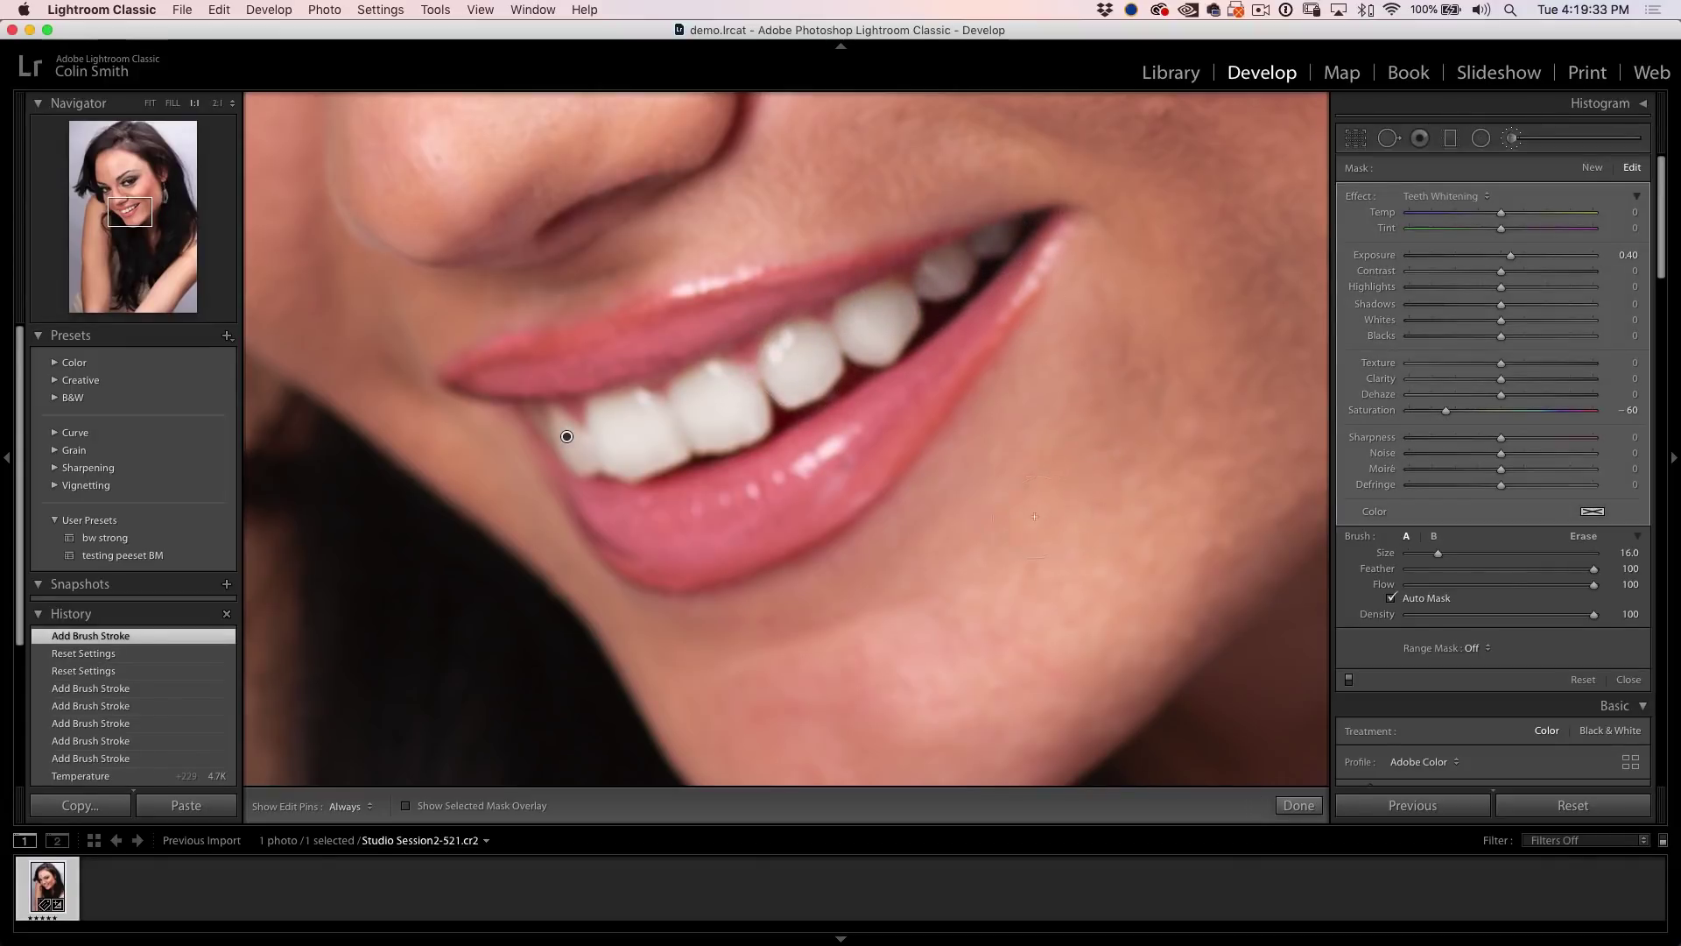
key("h")
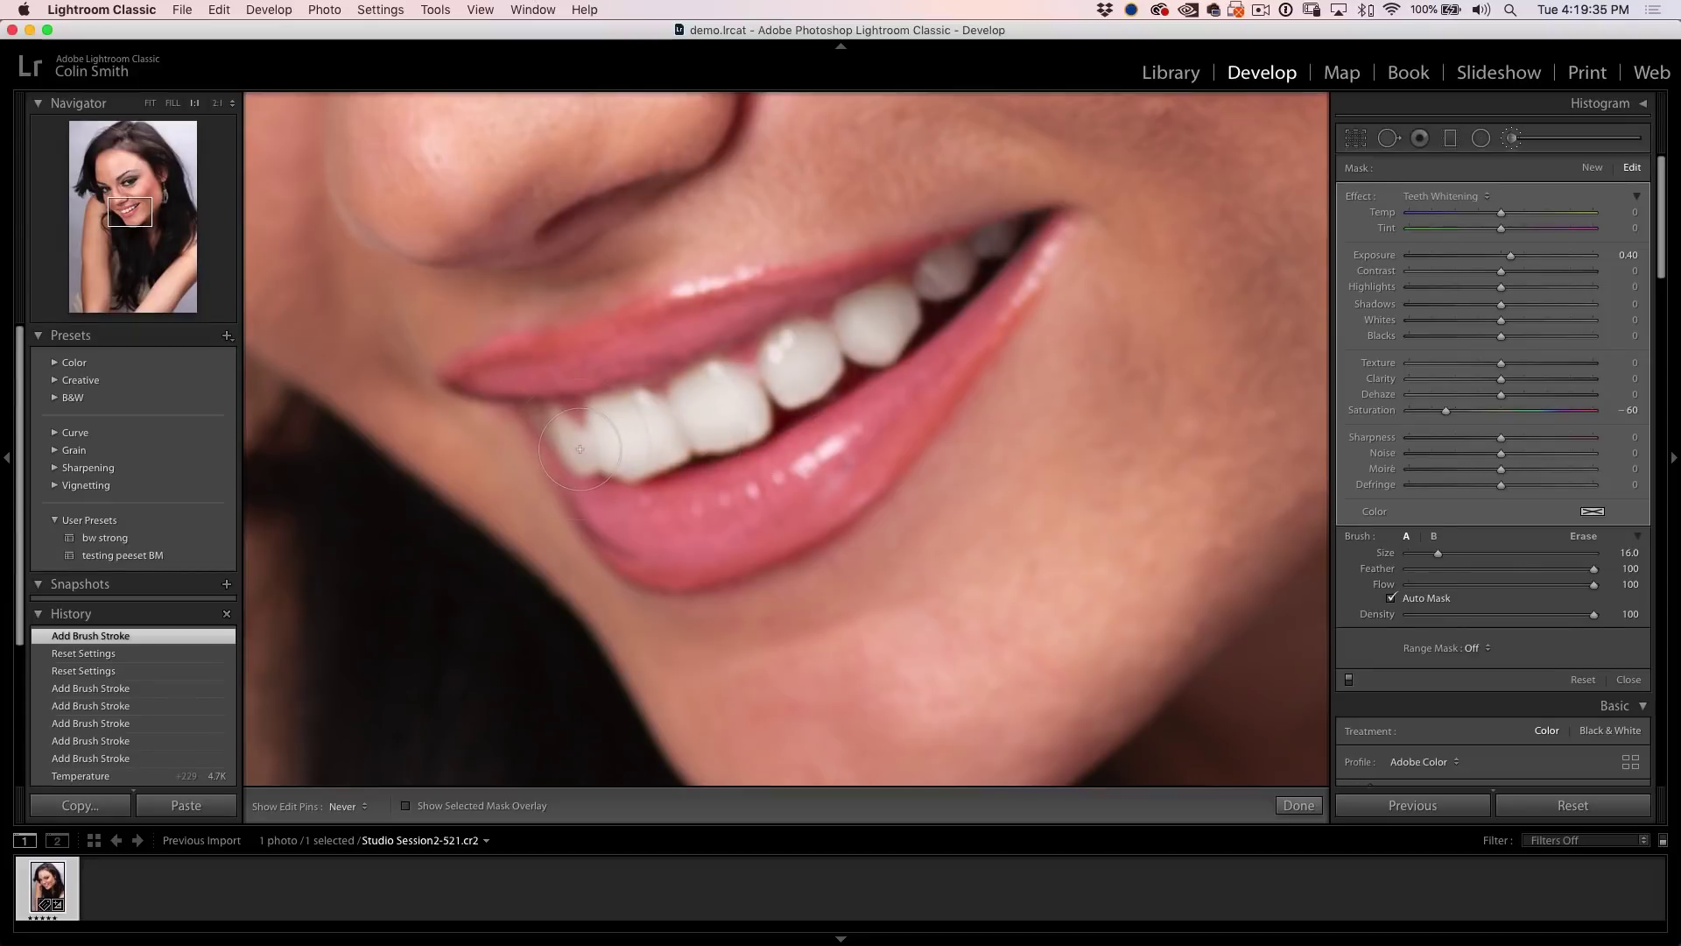
left_click_drag(563, 433, 578, 438)
key("h")
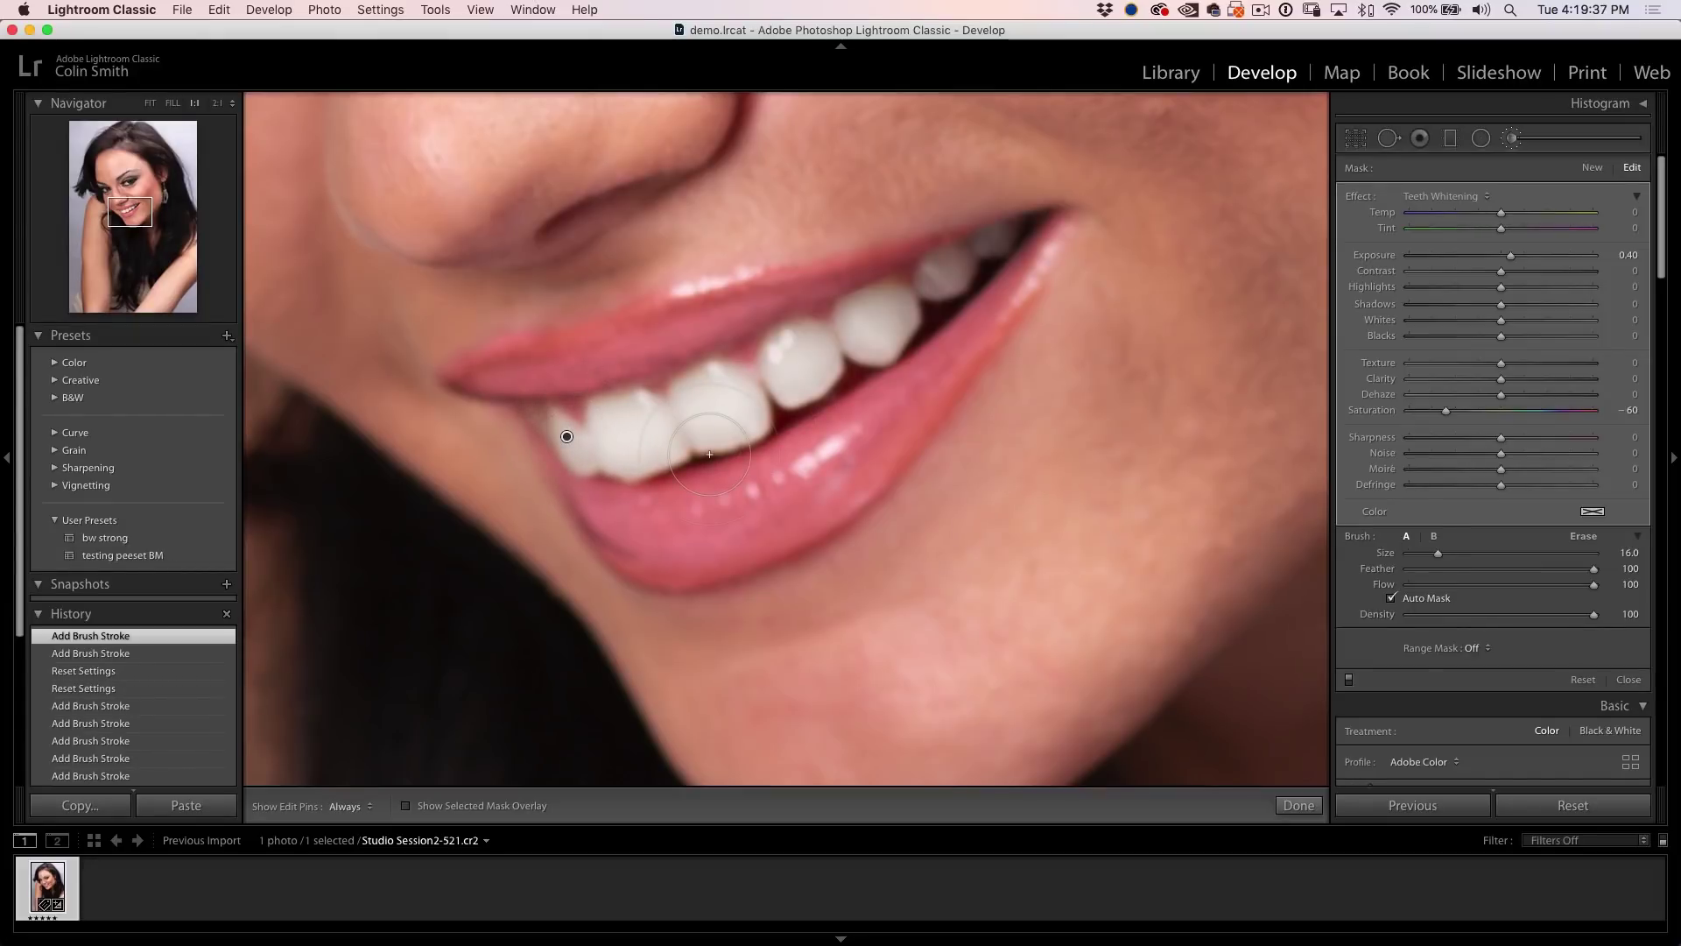
key("backslash")
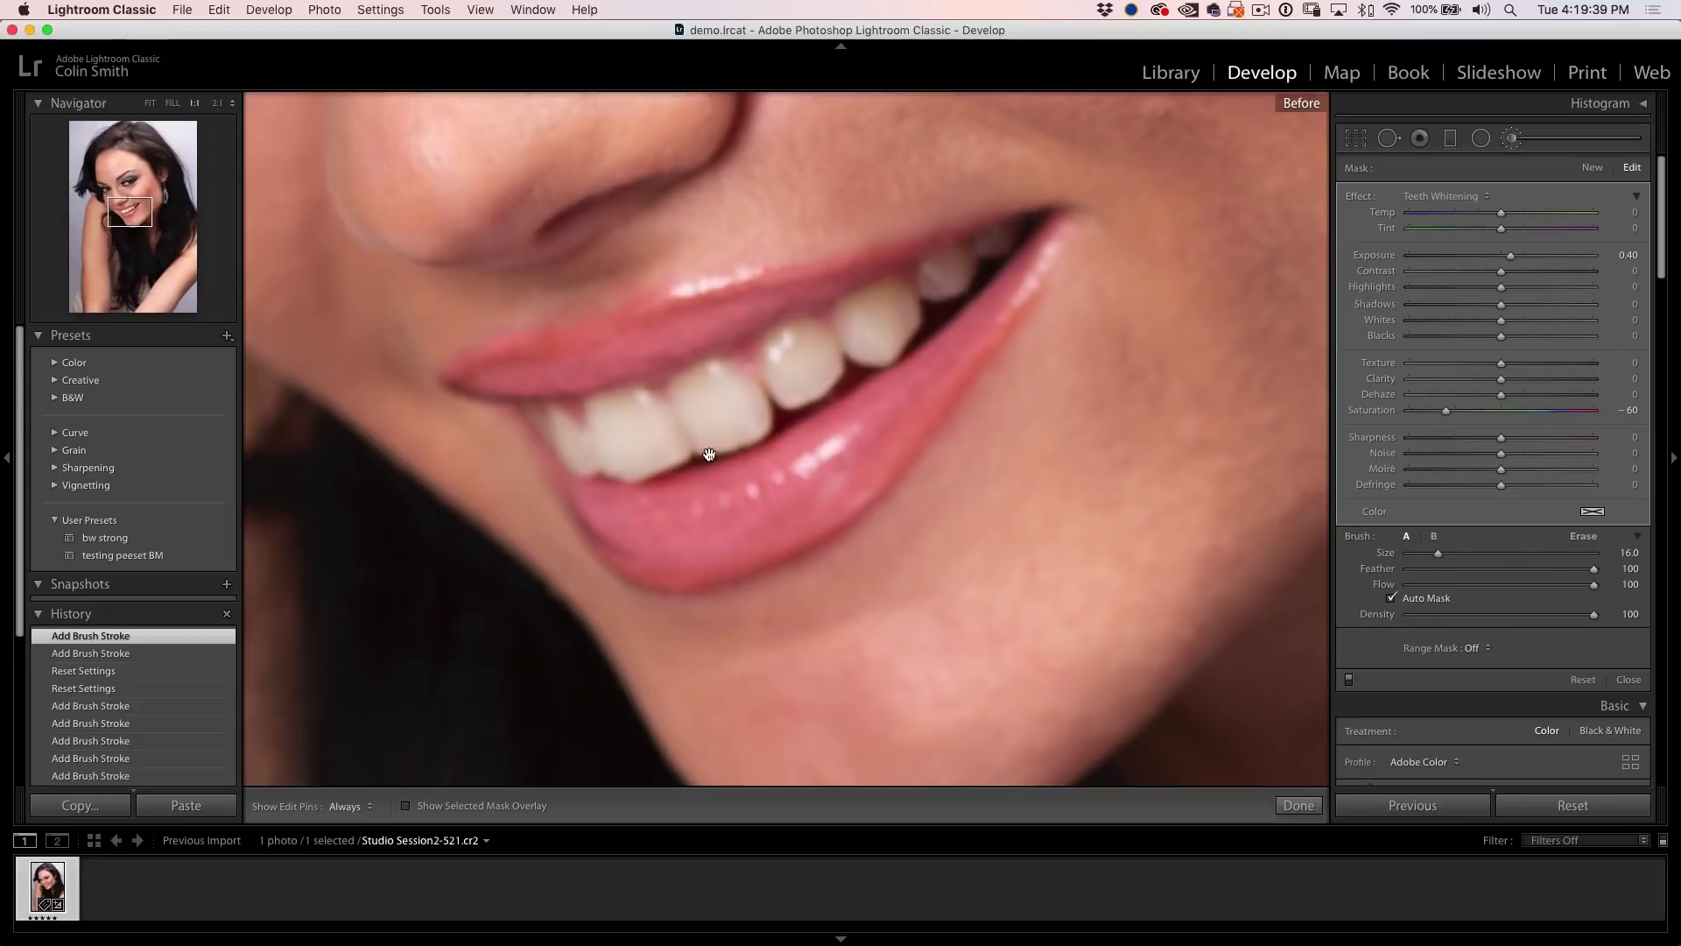
key("backslash")
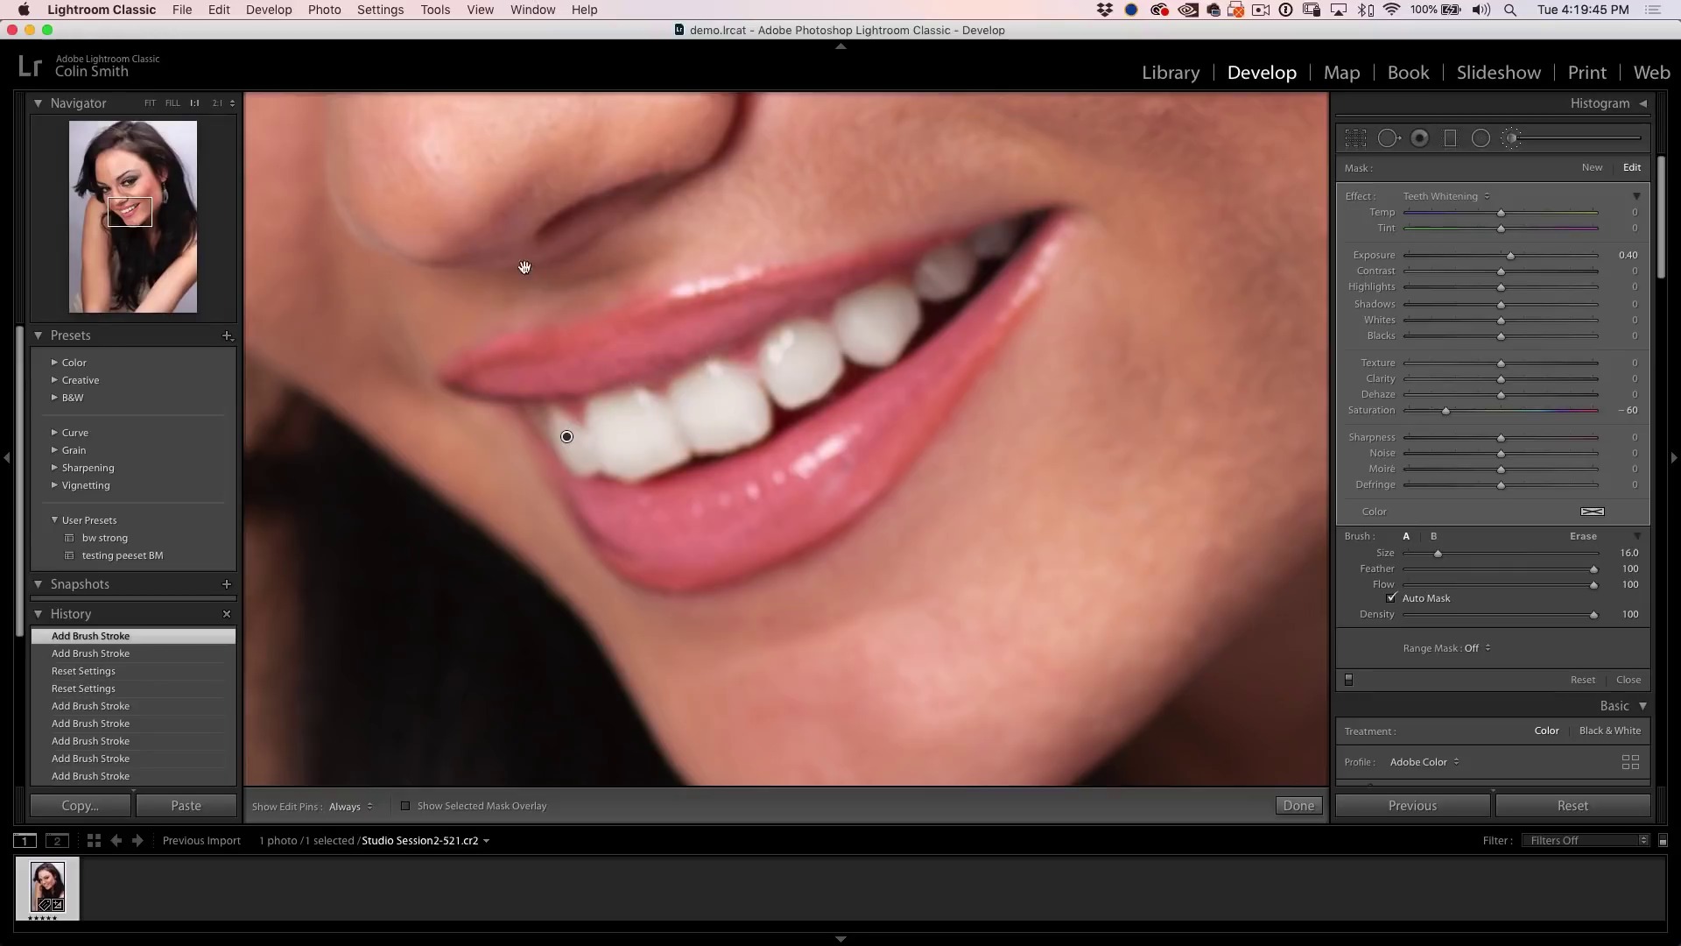
Step: Set the exposure of the teeth whitening adjustment to 0 for use on the eyes
left_click_drag(527, 246, 781, 578)
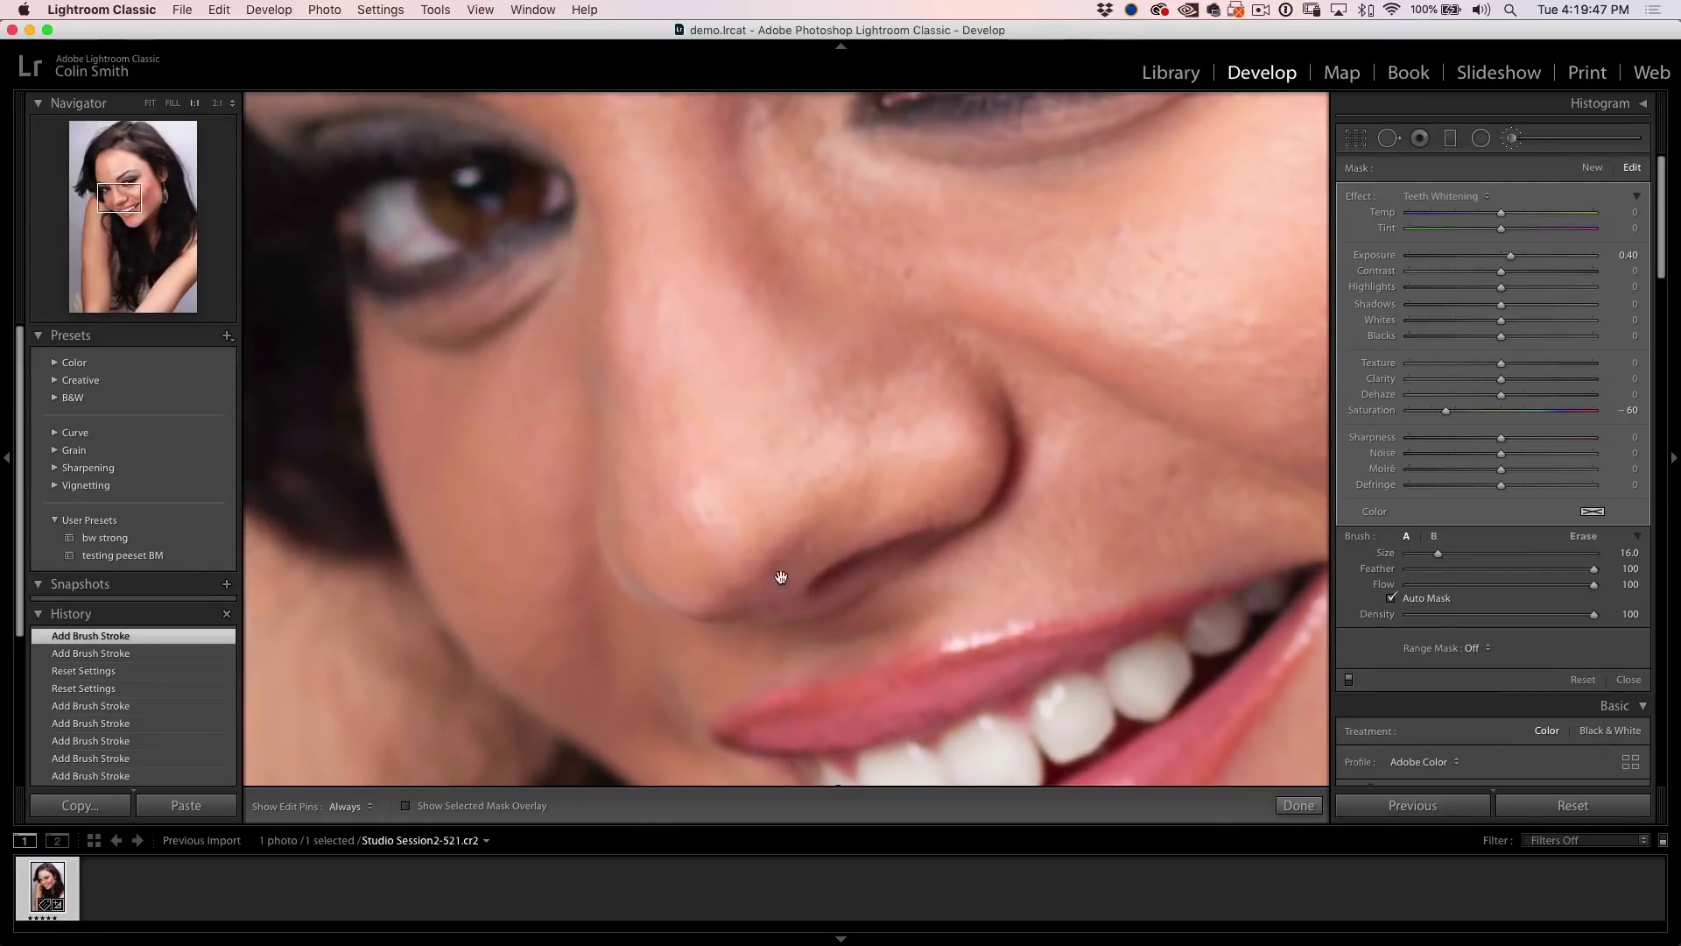
left_click_drag(969, 221, 863, 481)
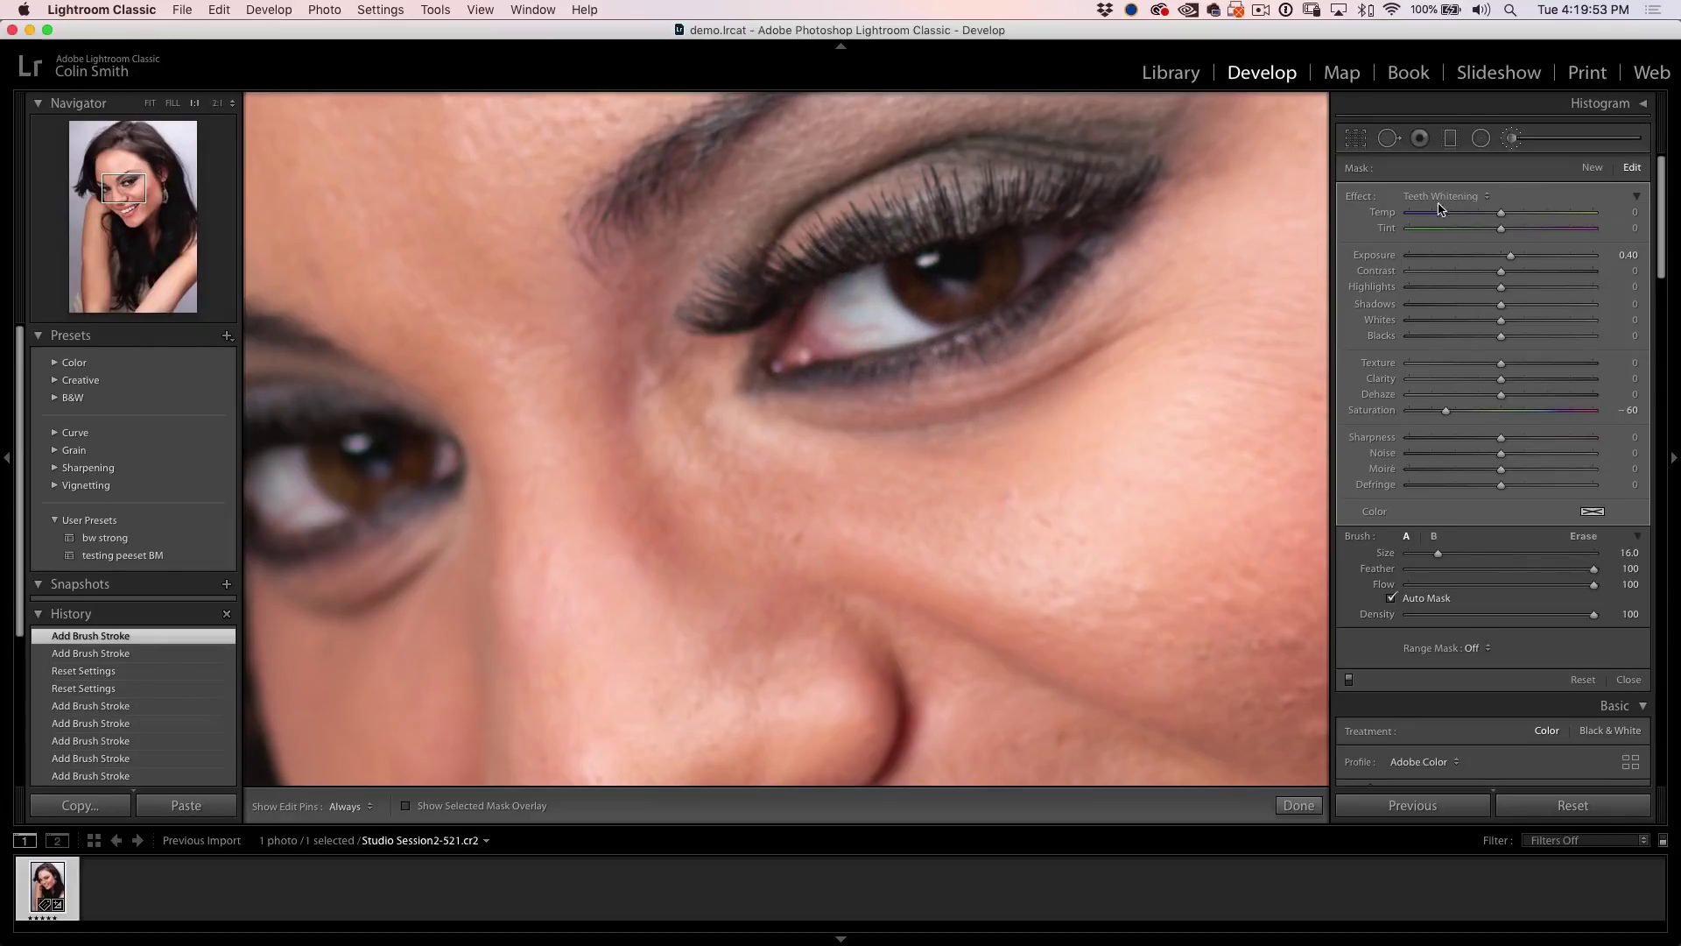
left_click_drag(1510, 254, 1501, 276)
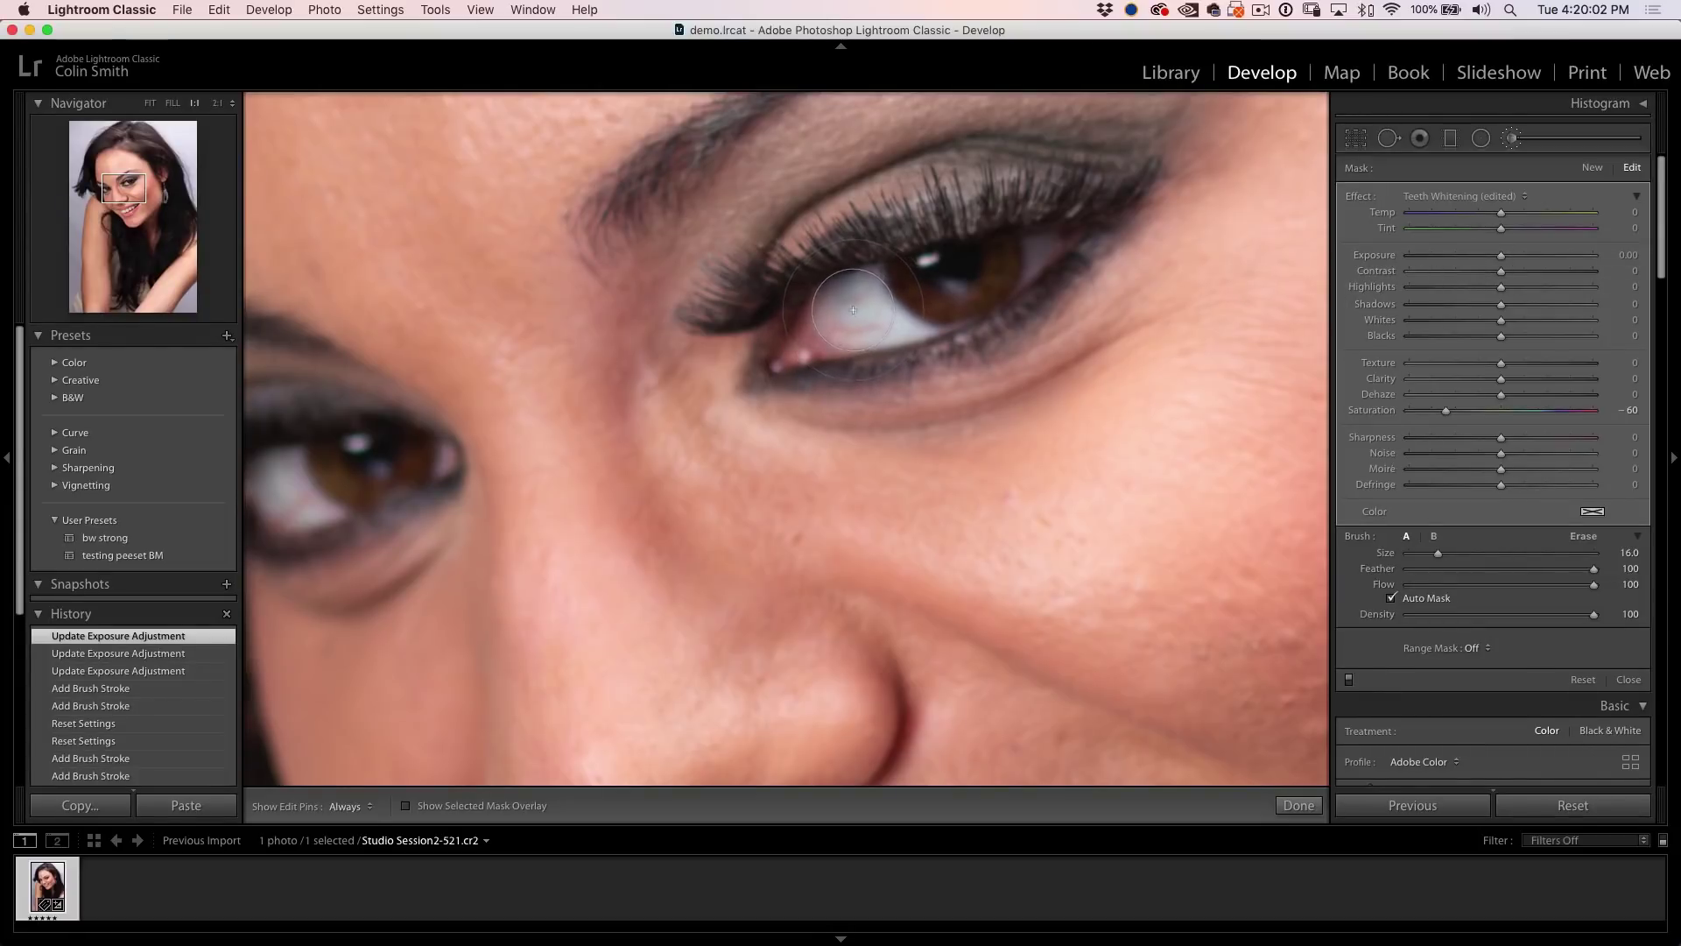
Step: Reduce the brush size to 8 and paint the whites of the eye nearer the earring on both sides of the iris
scroll(849, 314, "down", 5)
key("h")
left_click(882, 326)
left_click_drag(1050, 244, 1039, 252)
key("h")
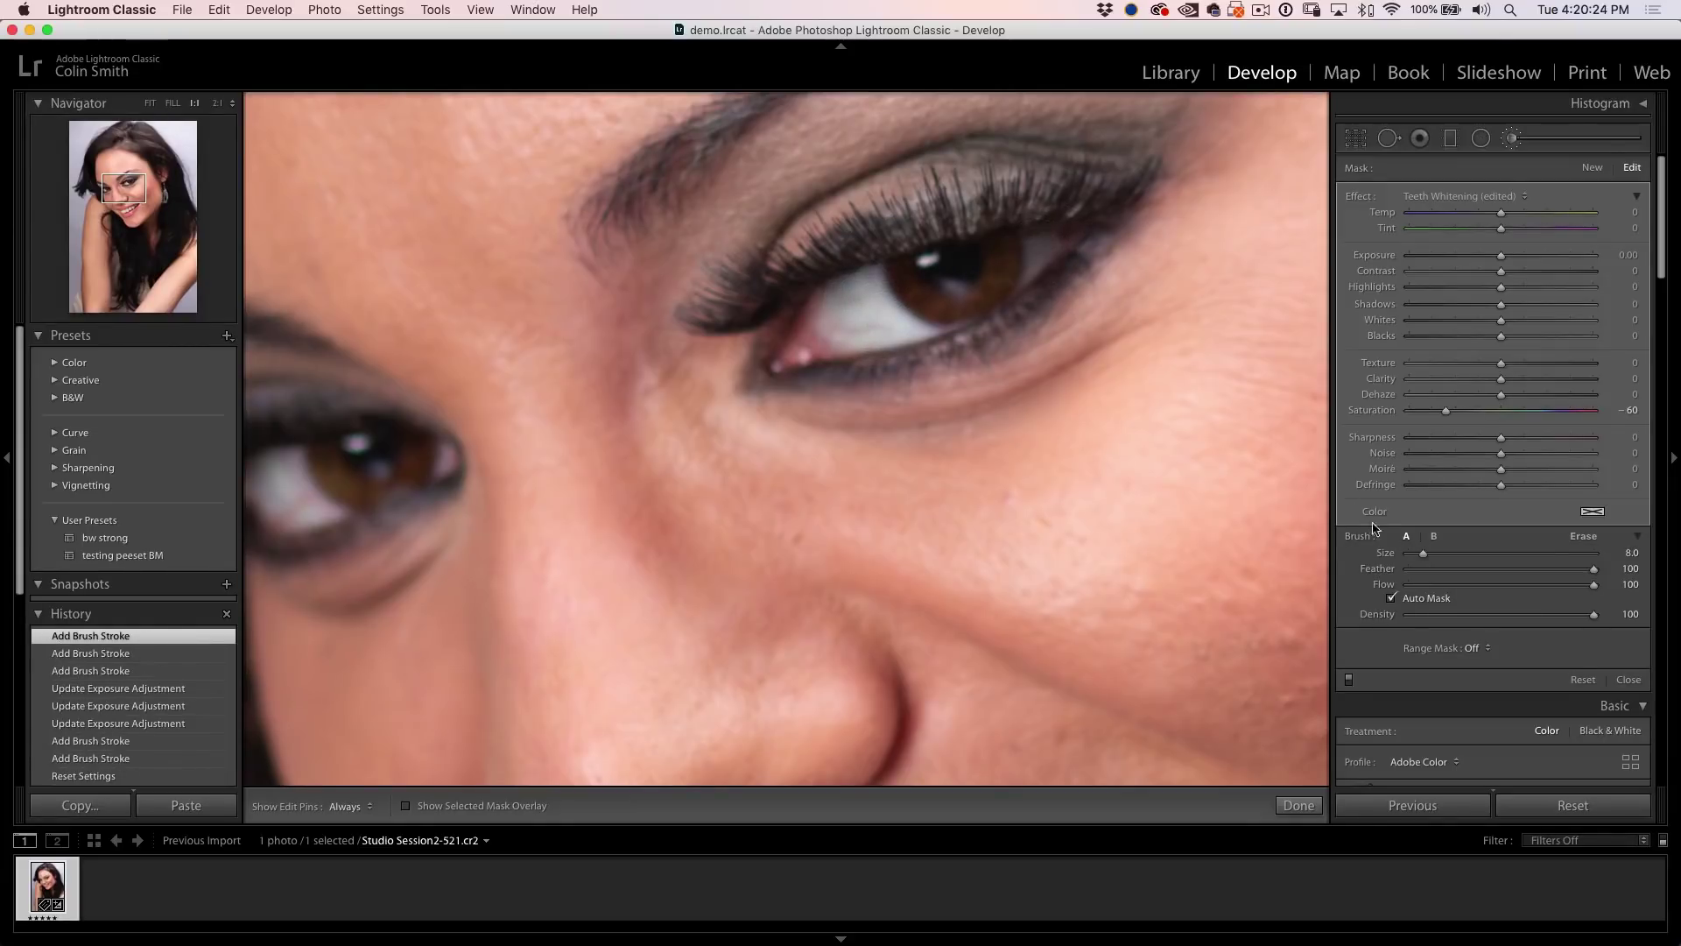
Step: Turn off Auto Mask, reduce the brush size to 3, and refine the whitening along the edges and inner corner of the same eye
left_click(1391, 598)
key("bracketleft")
key("bracketleft")
key("bracketleft")
key("bracketleft")
key("bracketleft")
left_click_drag(1040, 256, 961, 307)
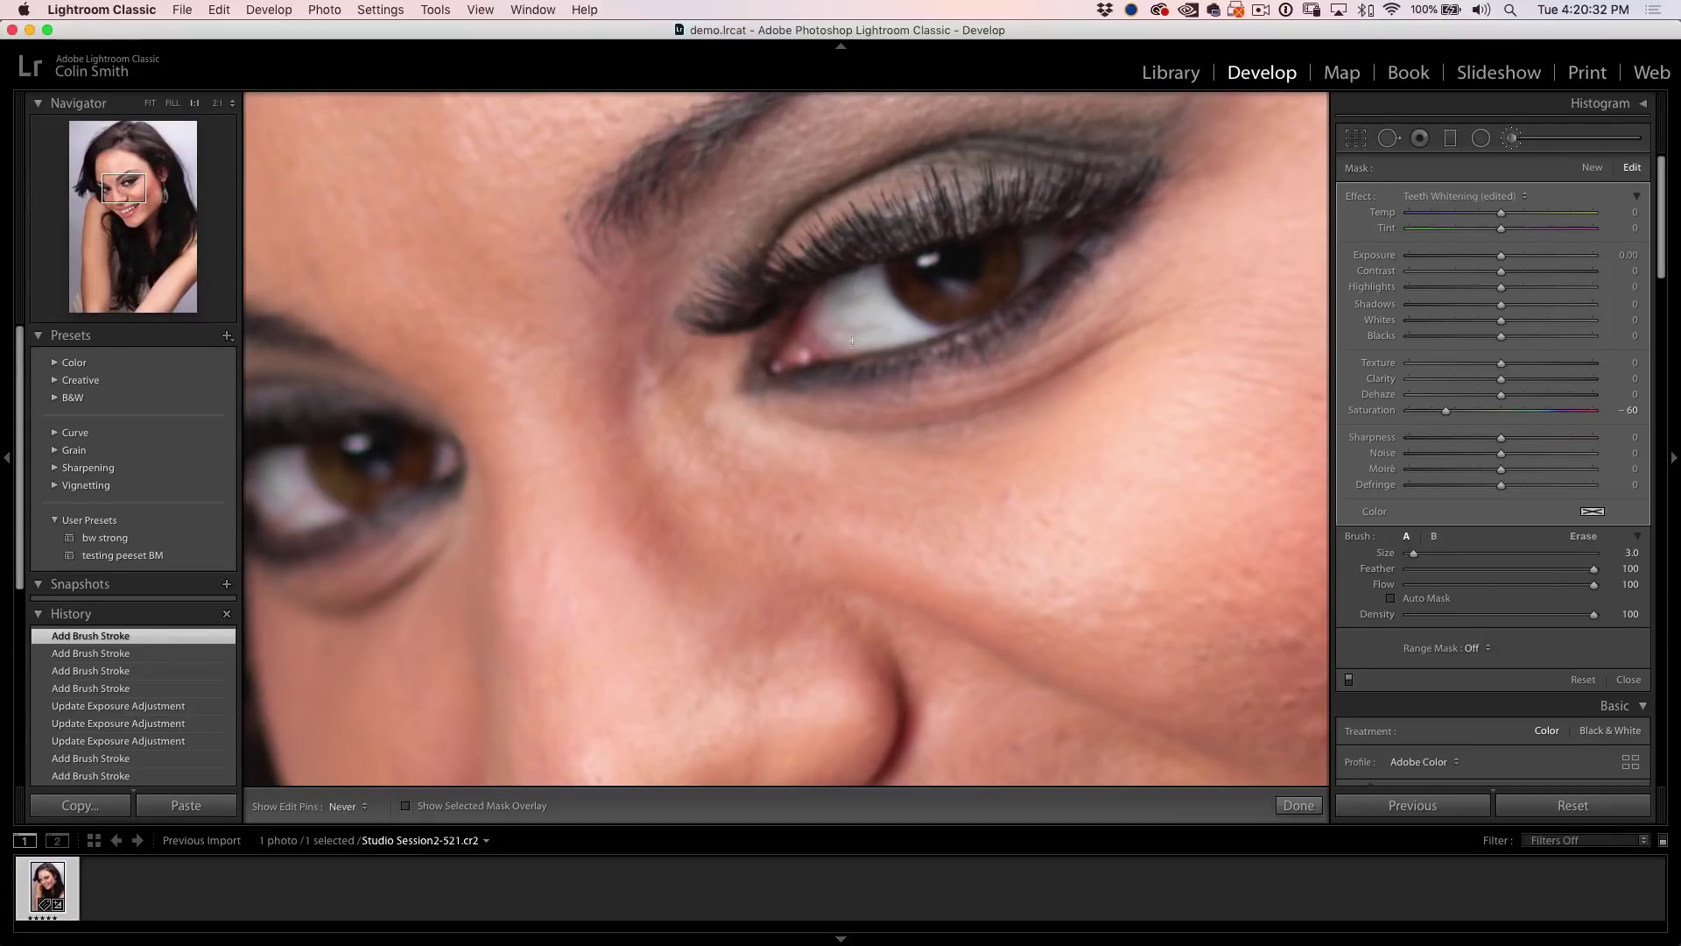
left_click_drag(837, 299, 797, 368)
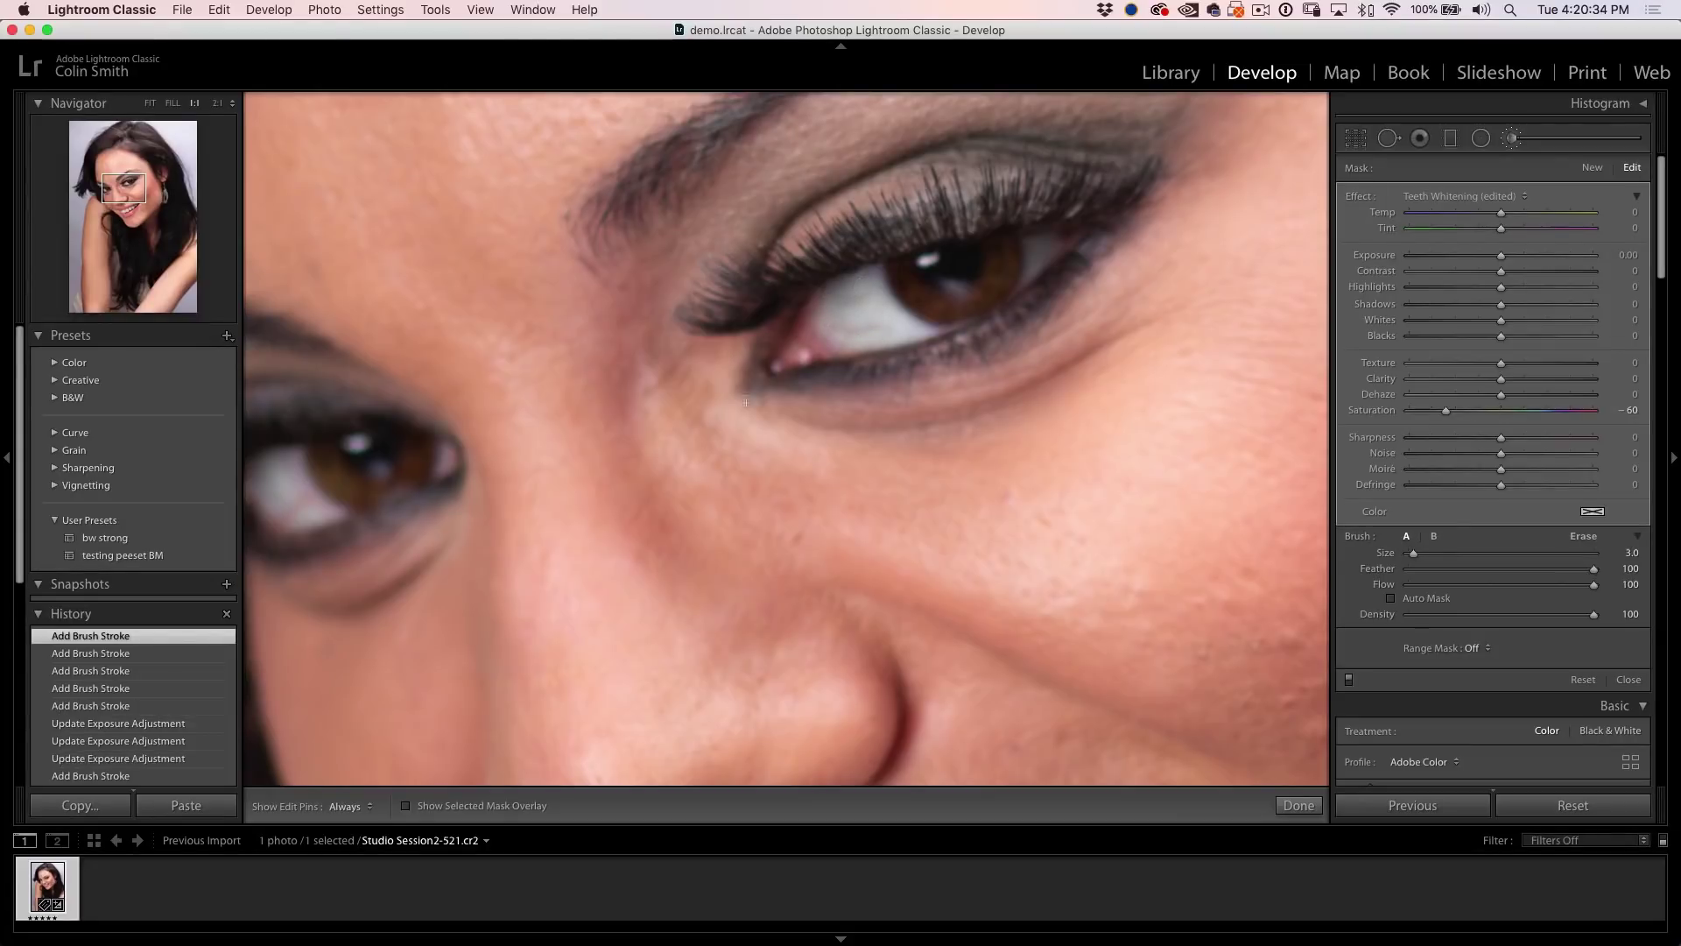
Step: Paint the whitening effect over the whites of the other eye with the size 3 brush
left_click_drag(300, 487, 679, 348)
key("h")
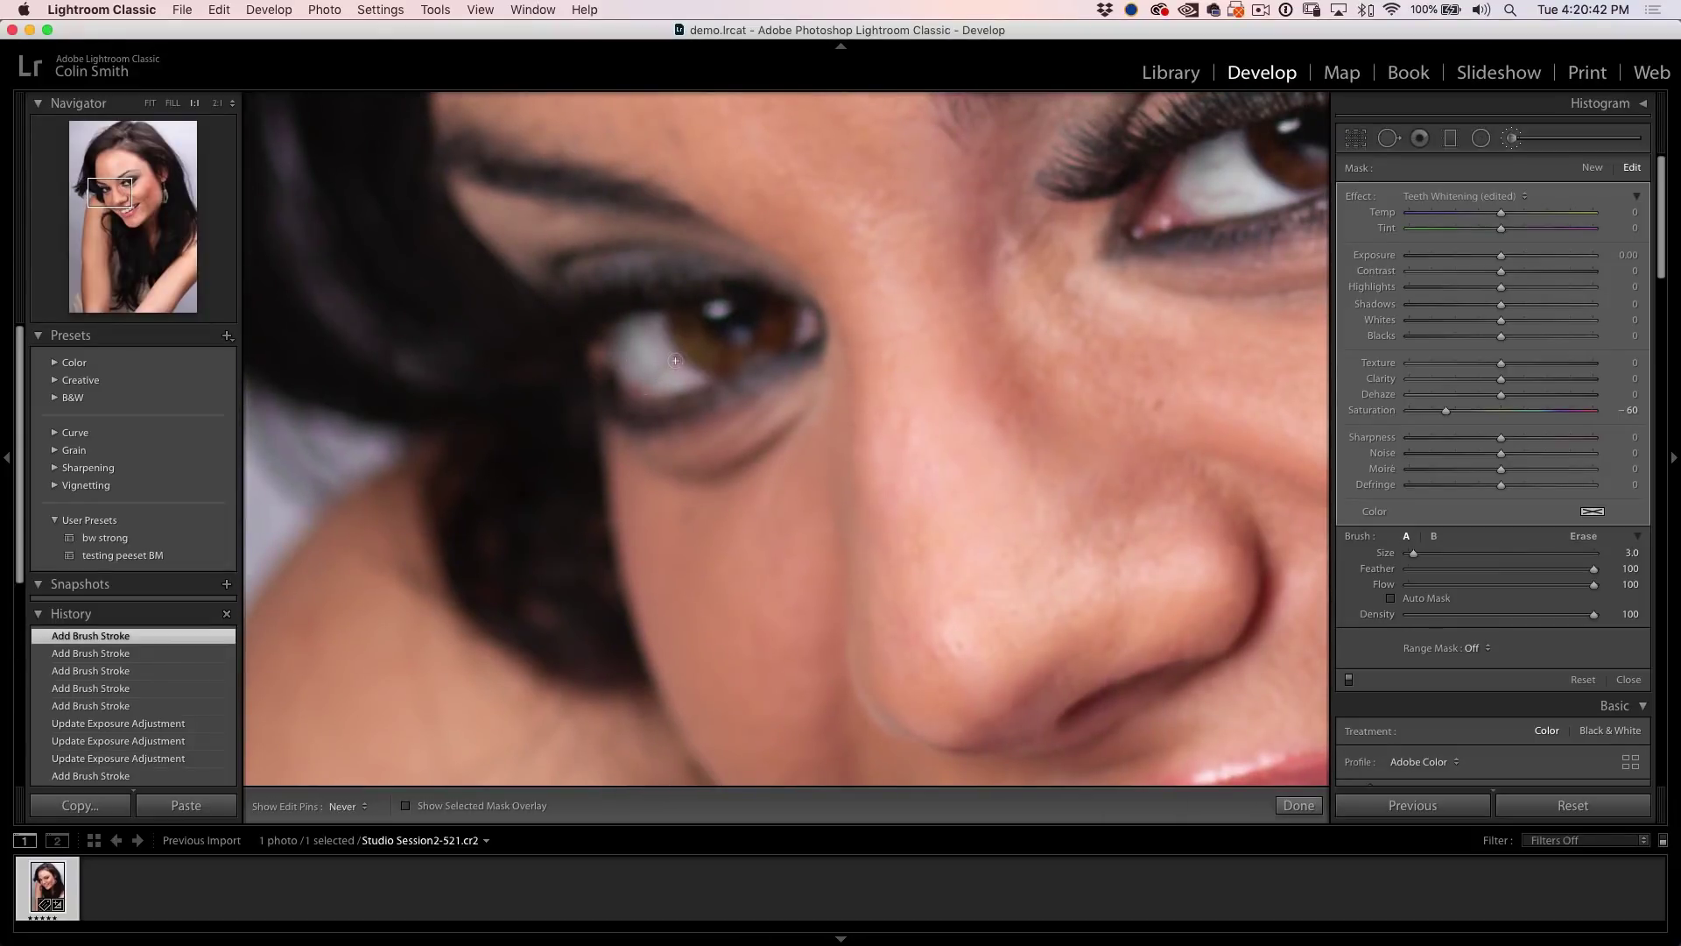
mouse_move(666, 351)
left_mouse_down()
mouse_move(678, 370)
mouse_move(634, 389)
left_mouse_up()
key("h")
left_click_drag(806, 332, 807, 335)
Step: Begin a new Adjustment Brush mask using the Iris Enhance effect preset
left_click_drag(984, 255, 683, 408)
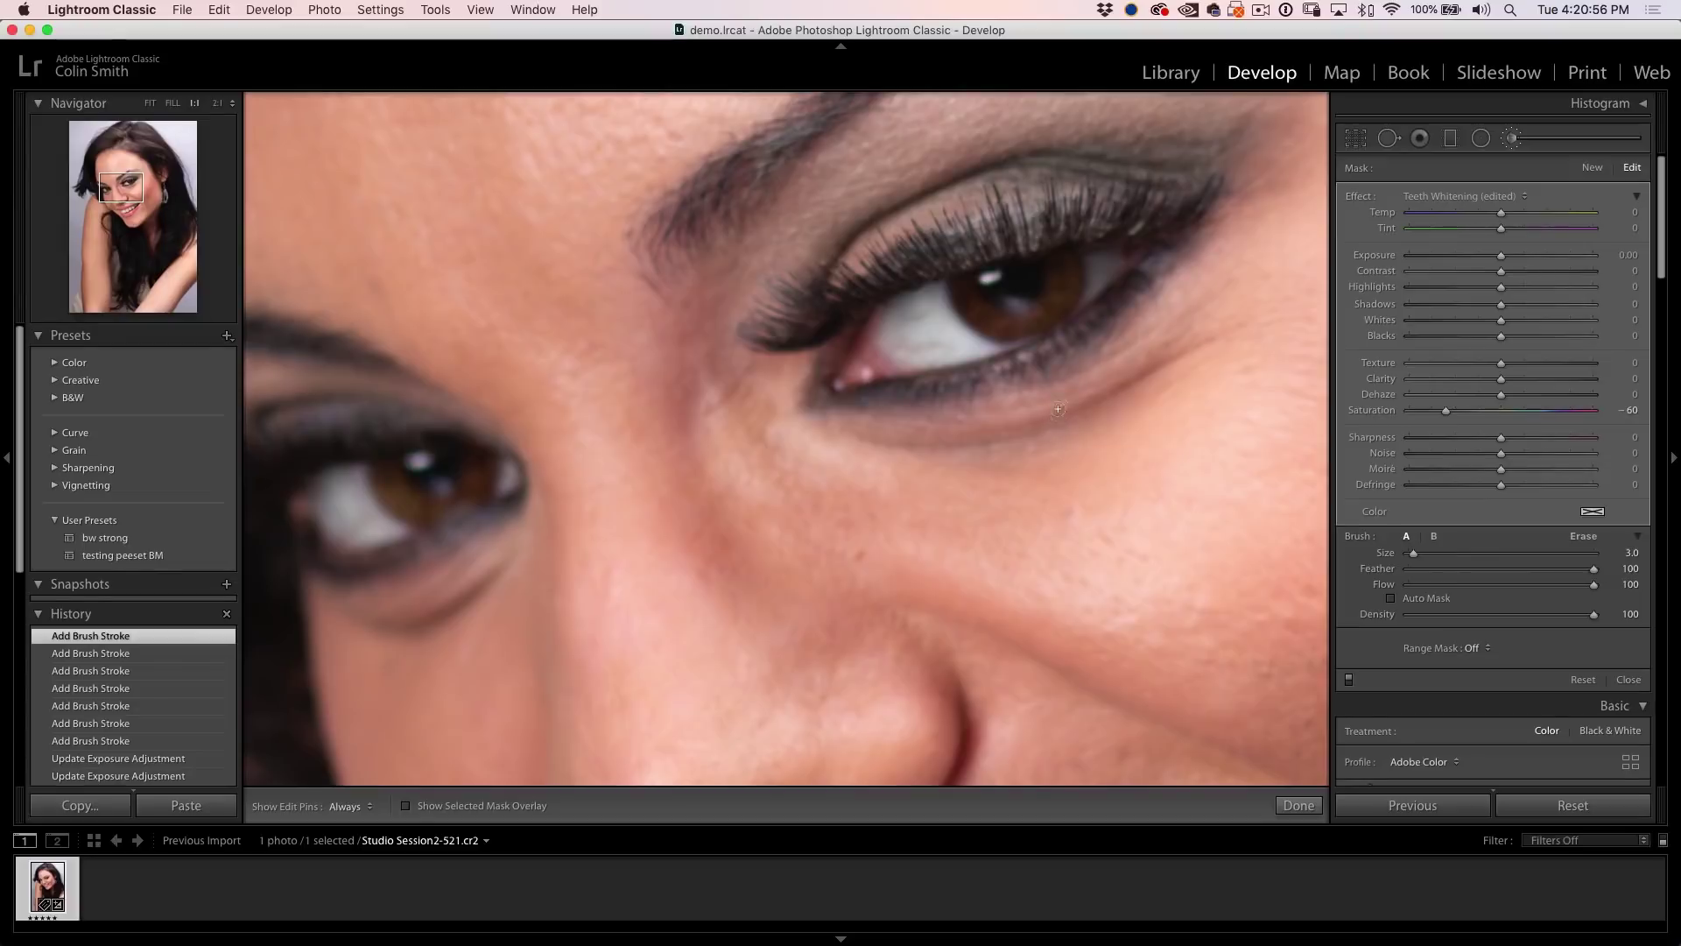
left_click(1515, 138)
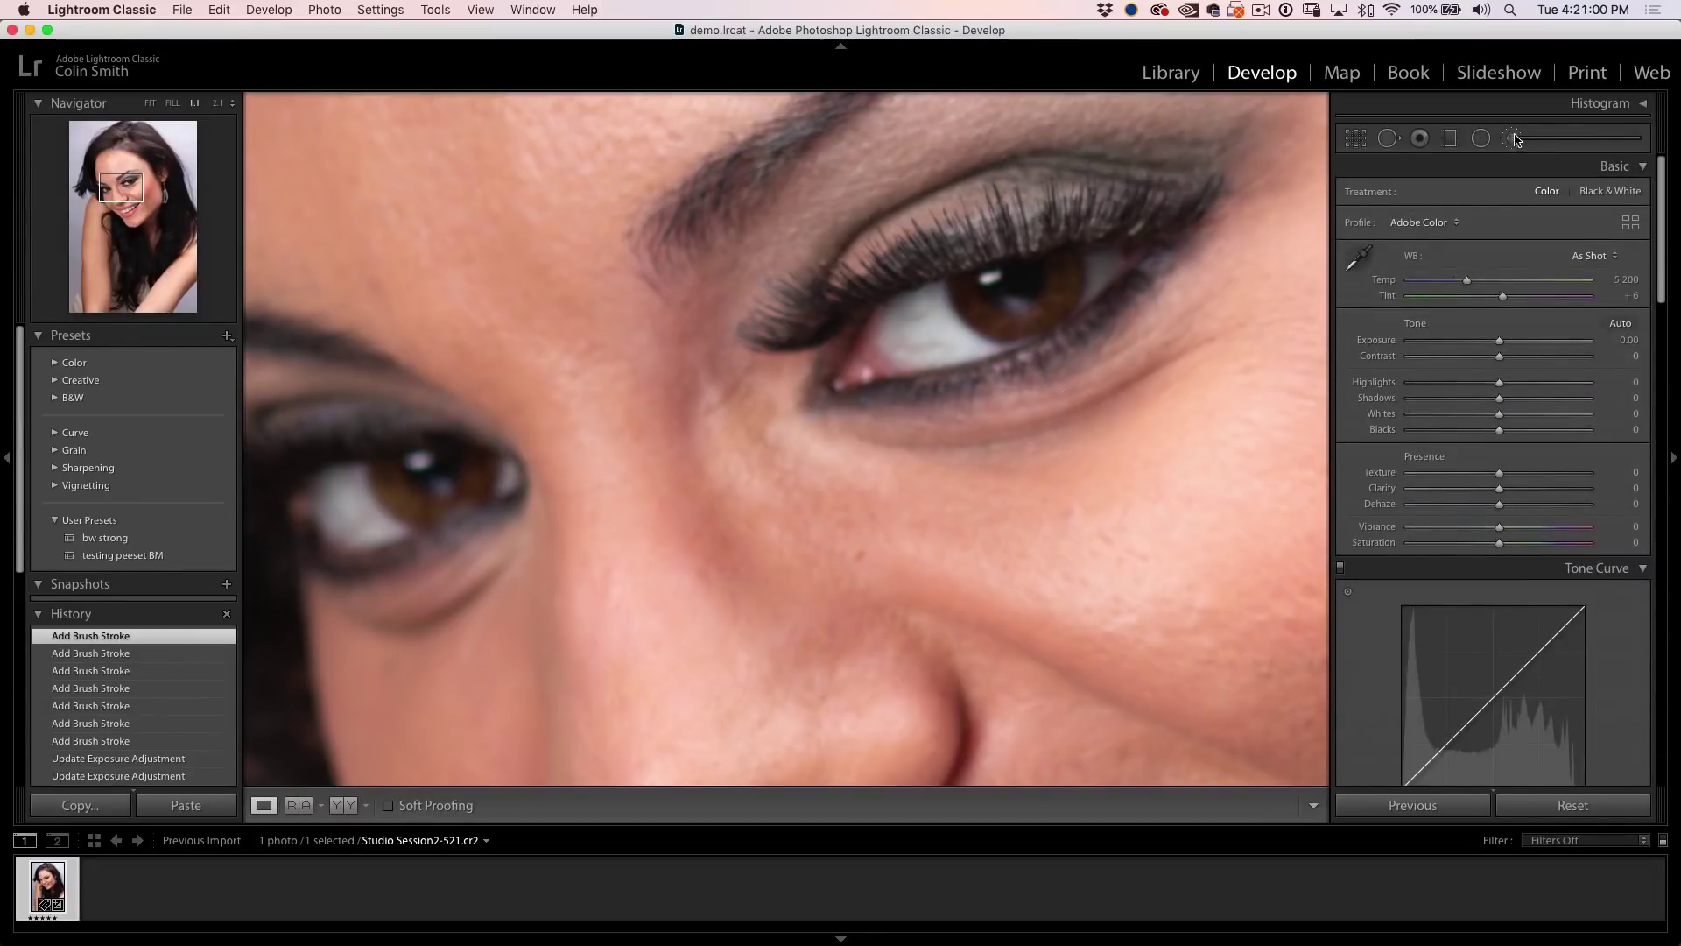
left_click(1514, 138)
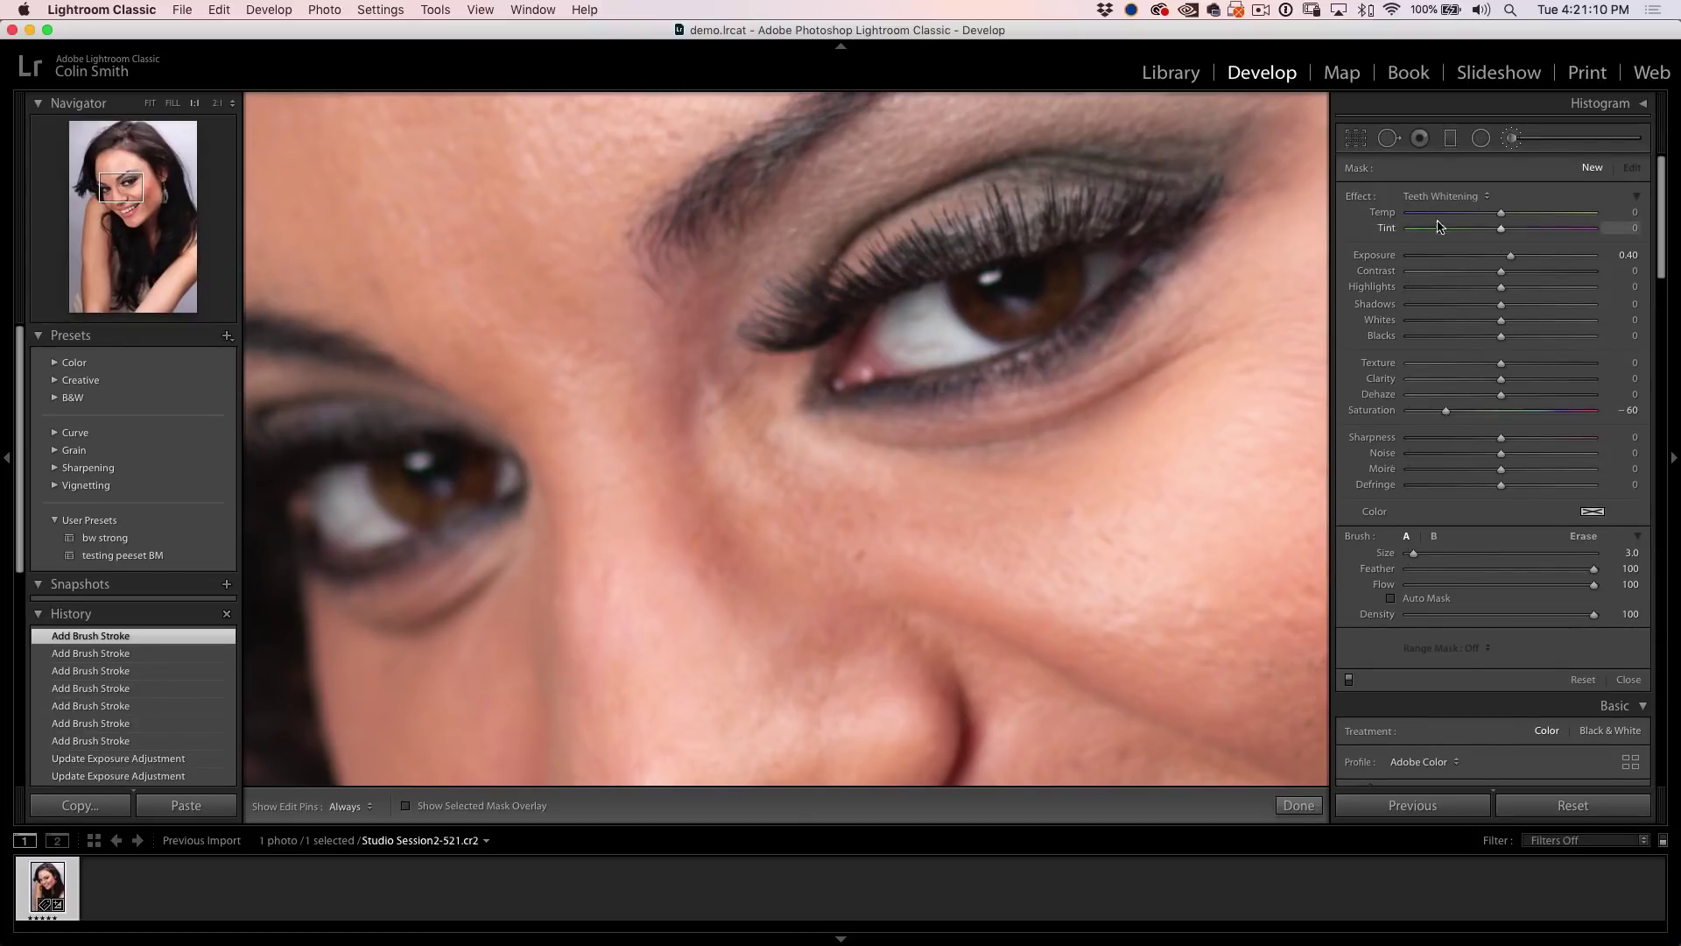
left_click(1455, 197)
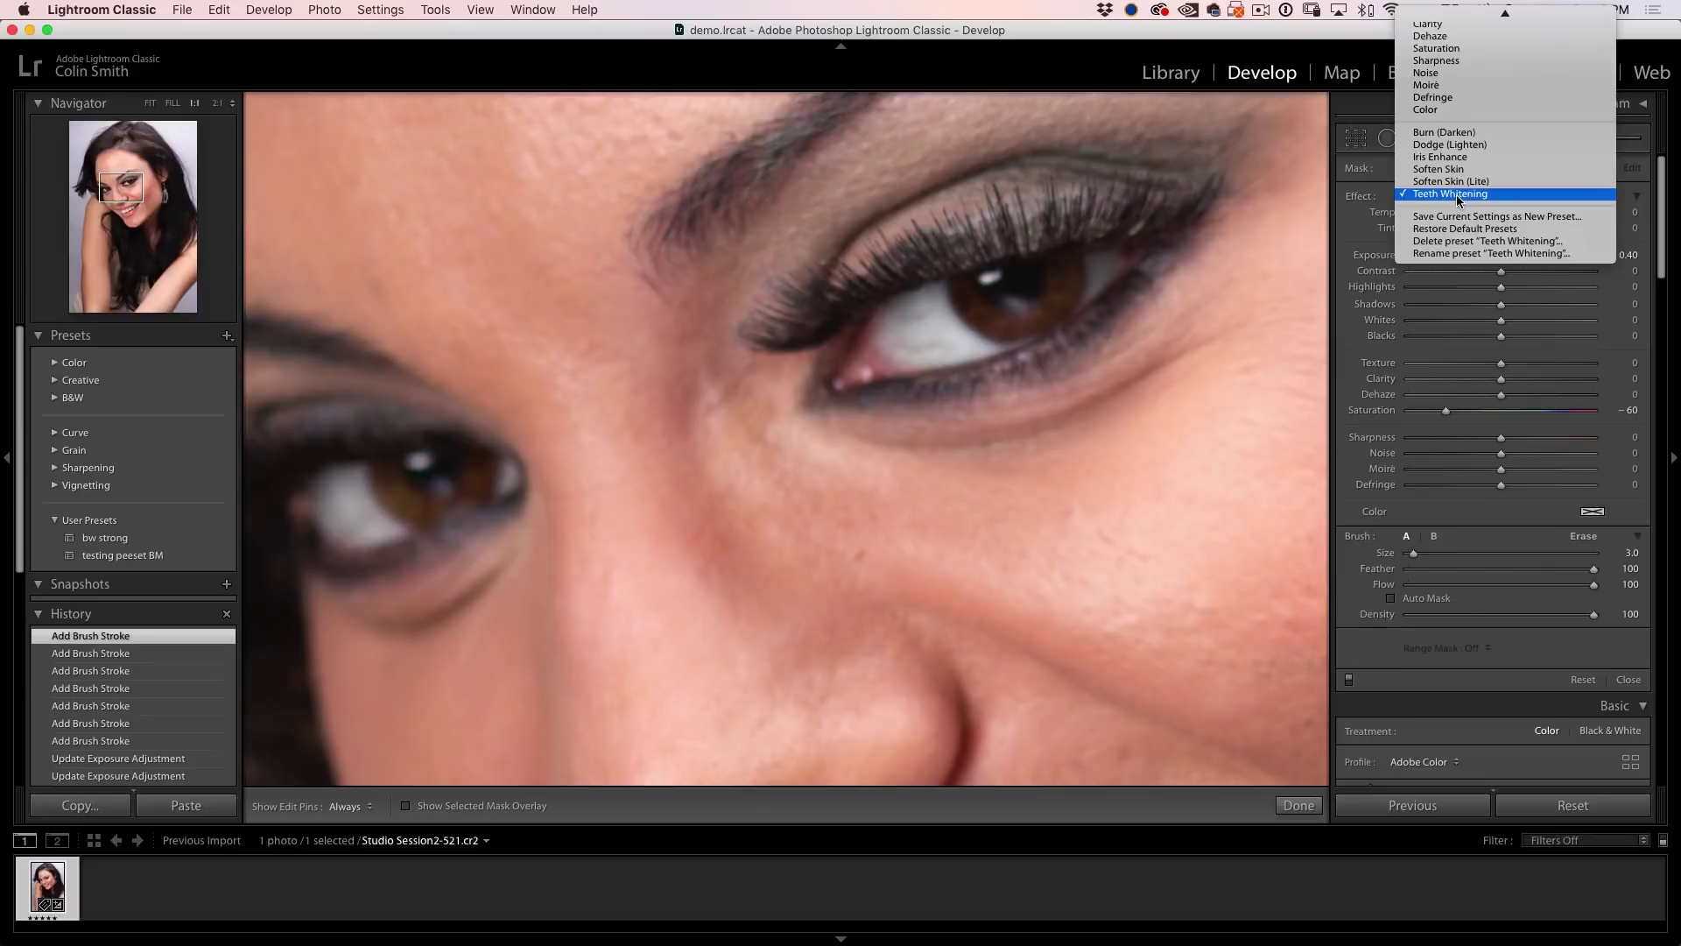
left_click(1451, 157)
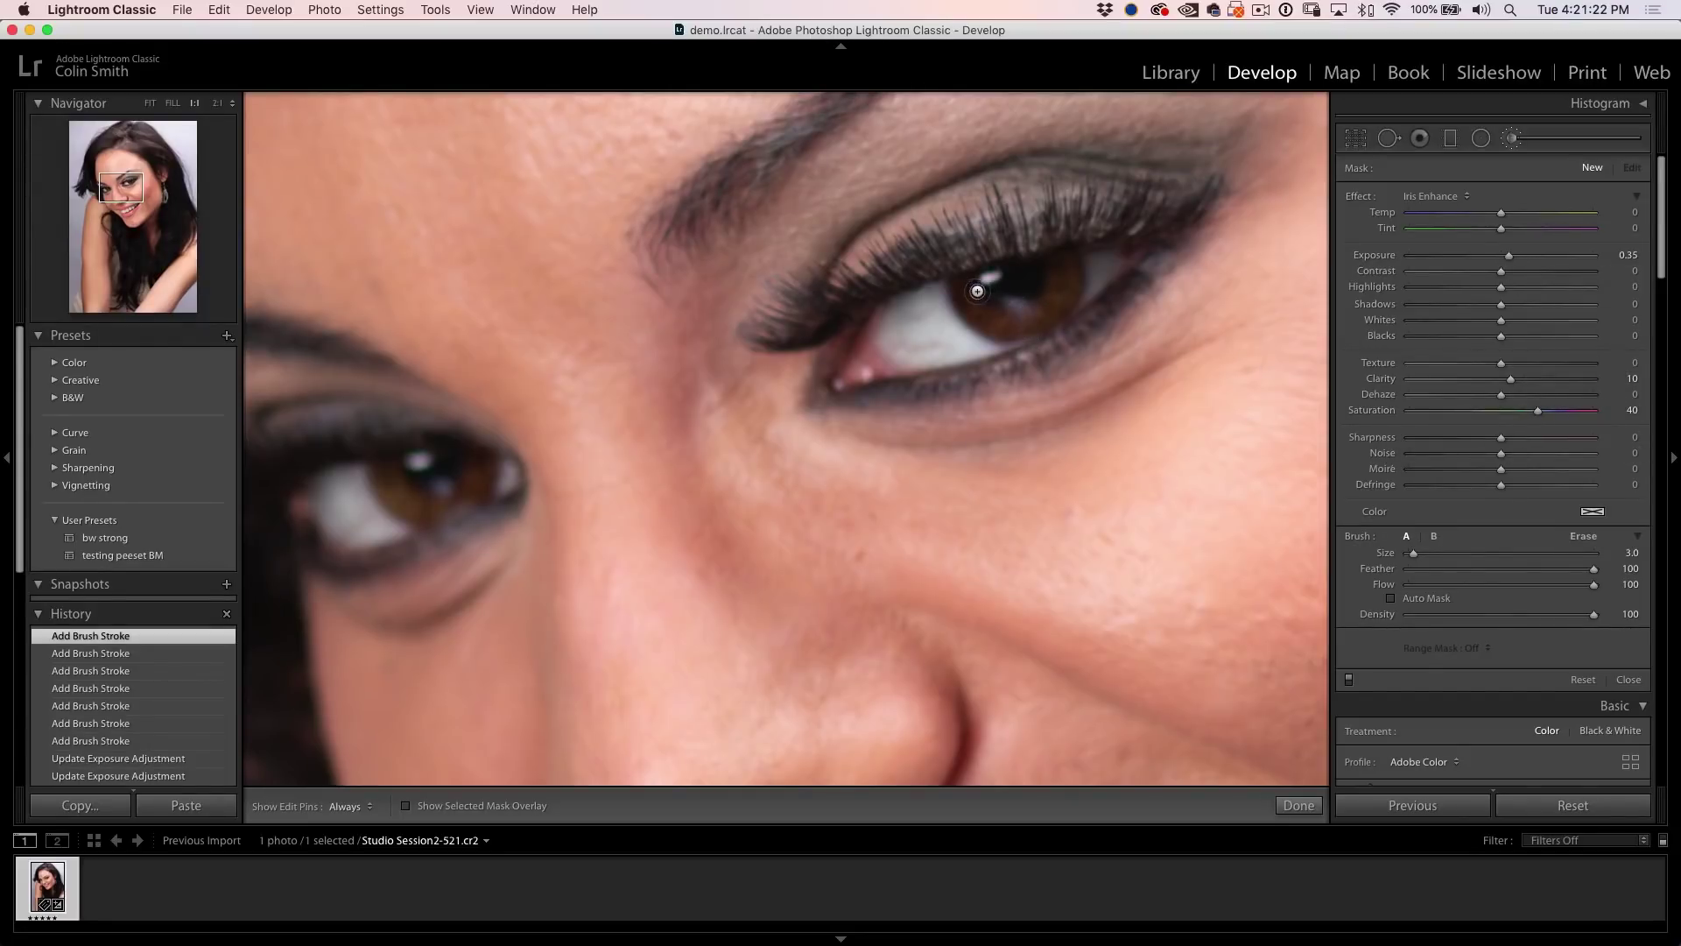
Step: Enlarge the brush to size 5 and paint the Iris Enhance effect over both irises, undoing the accidental pin move
key("bracketright")
key("bracketright")
key("h")
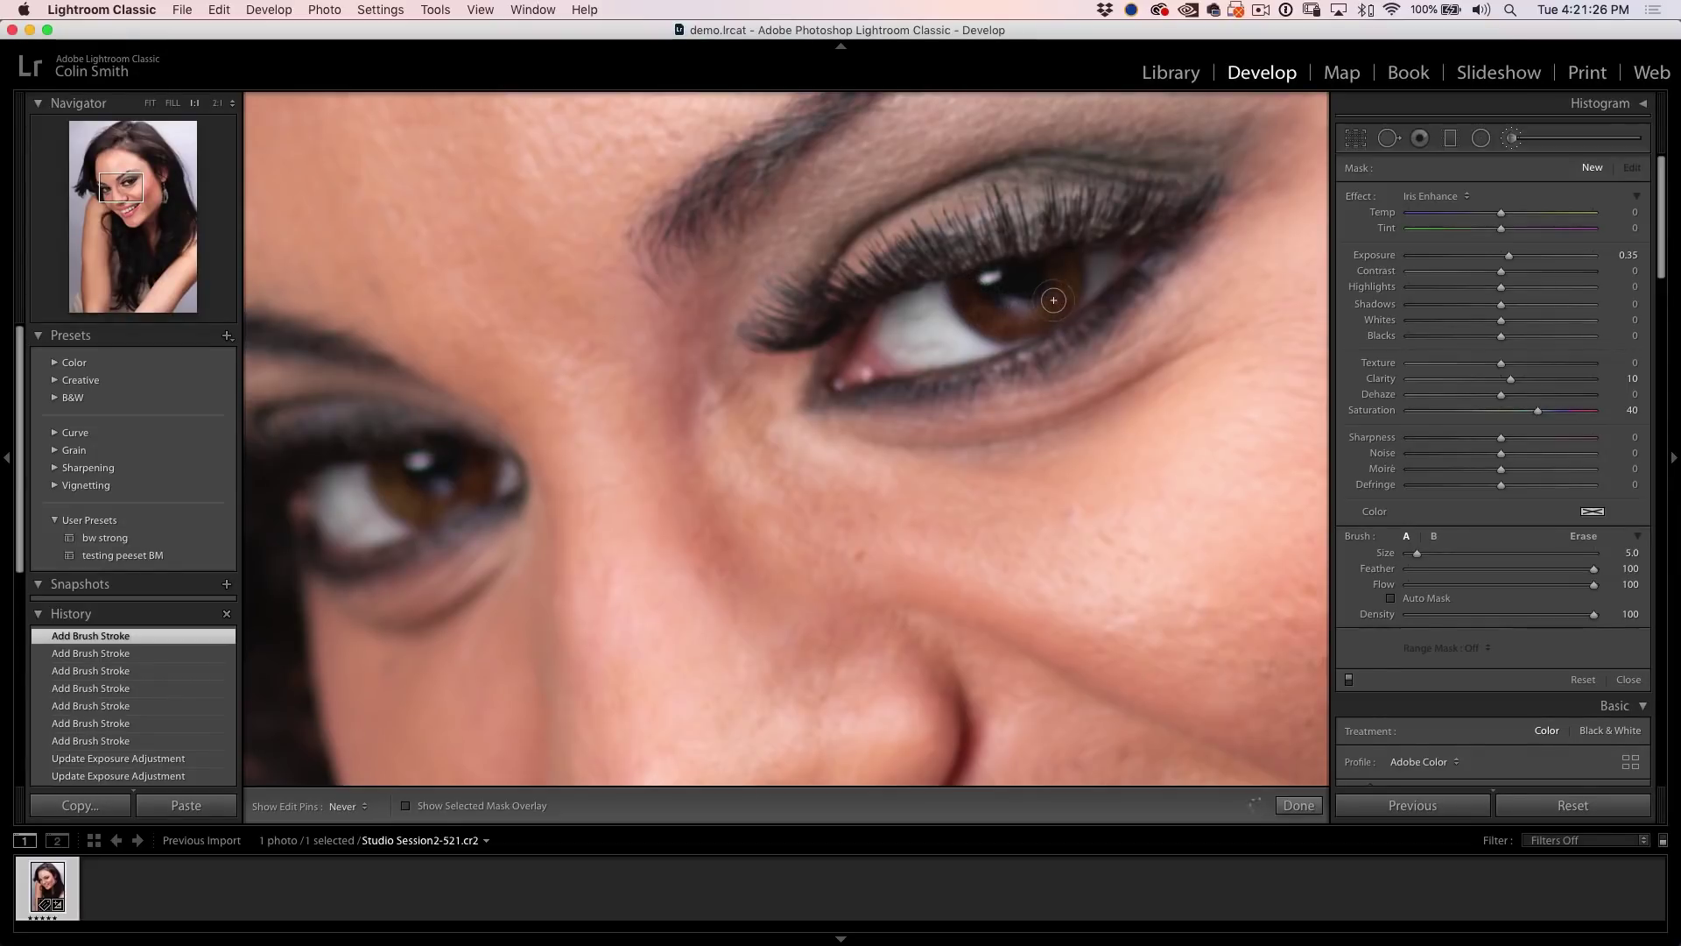
key("h")
mouse_move(970, 285)
left_mouse_down()
mouse_move(1009, 316)
mouse_move(1049, 310)
mouse_move(1016, 306)
left_mouse_up()
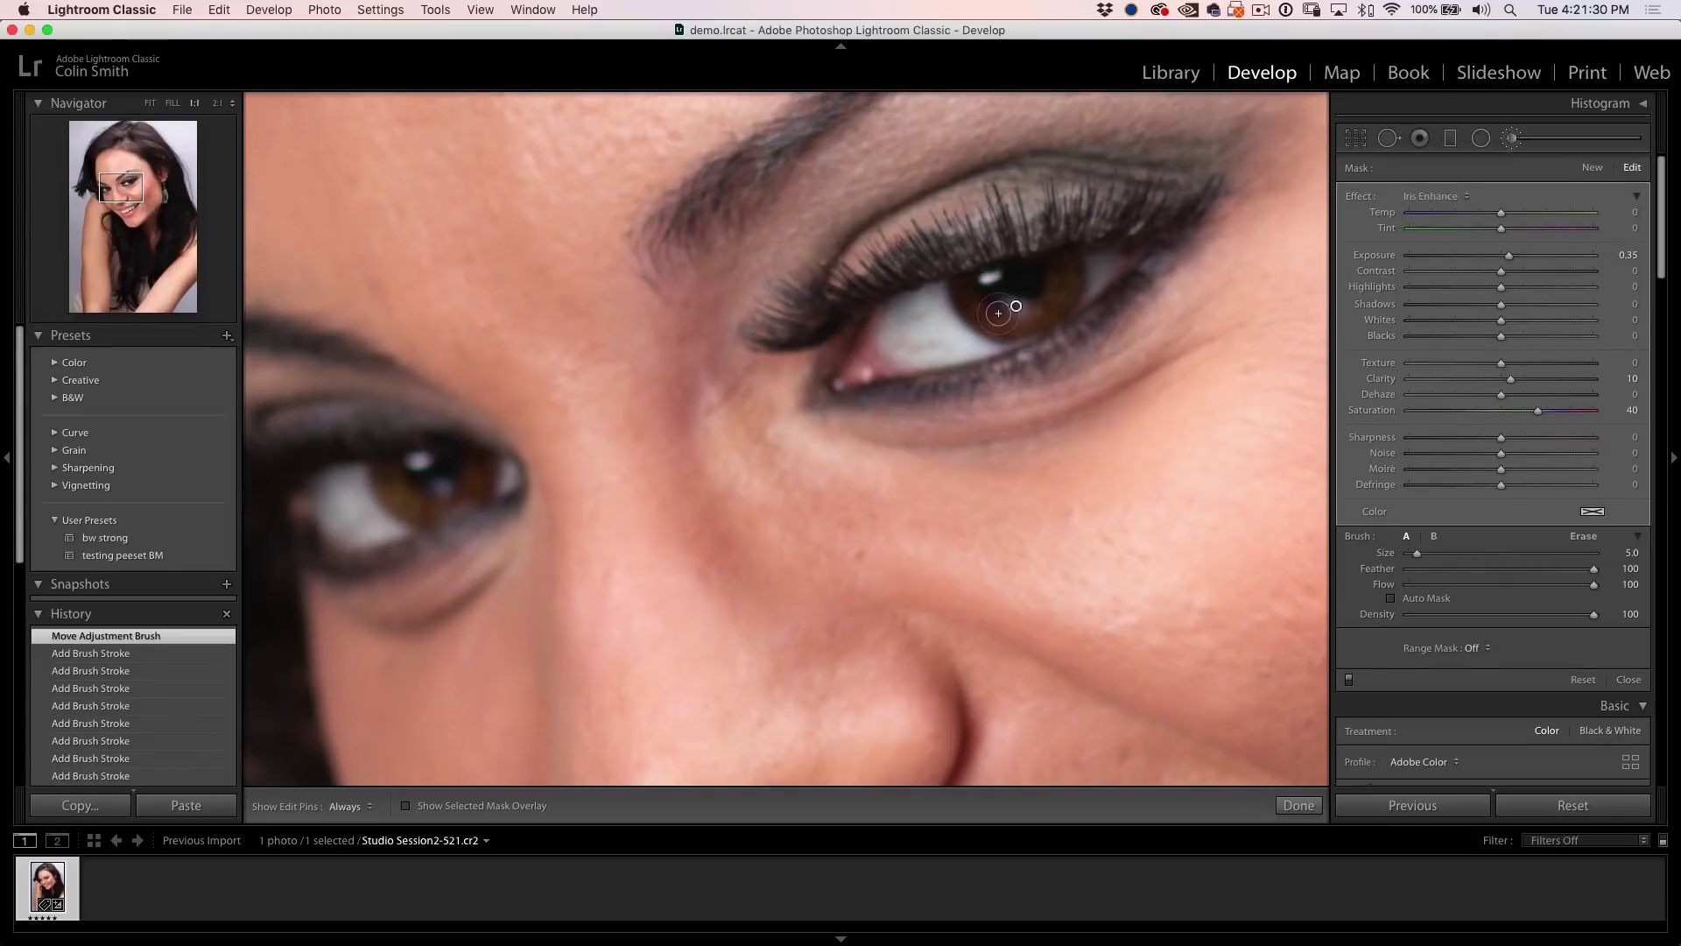
key("super+z")
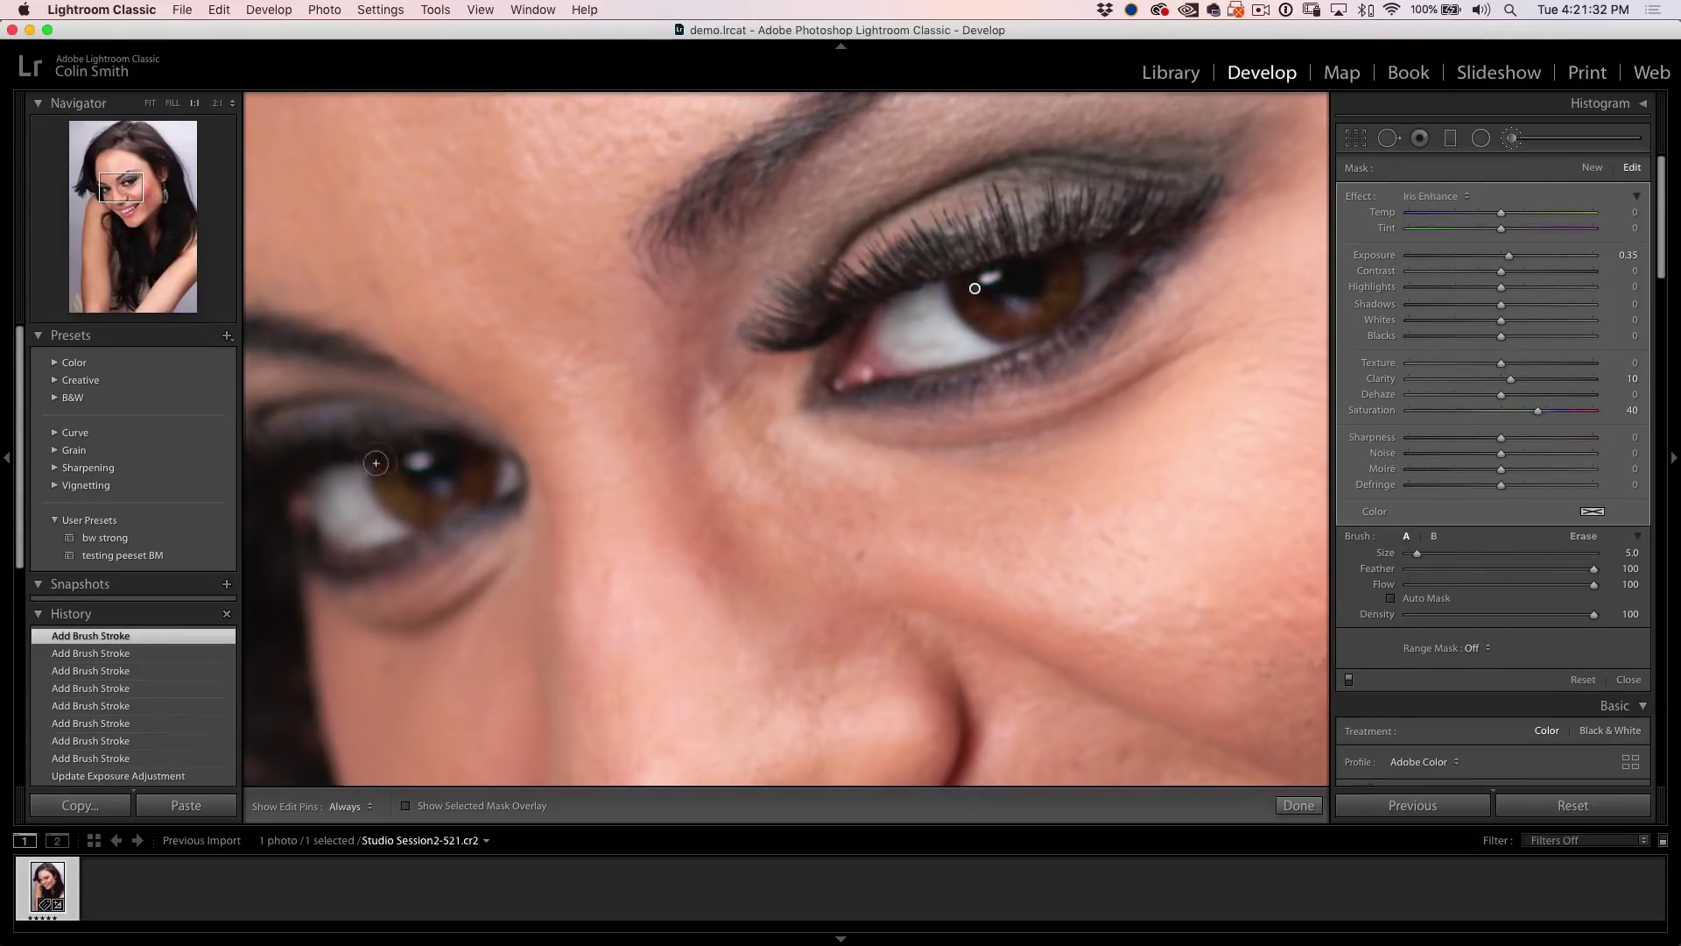
key("h")
mouse_move(423, 498)
left_mouse_down()
mouse_move(472, 456)
mouse_move(447, 505)
mouse_move(411, 507)
mouse_move(384, 482)
mouse_move(425, 455)
left_mouse_up()
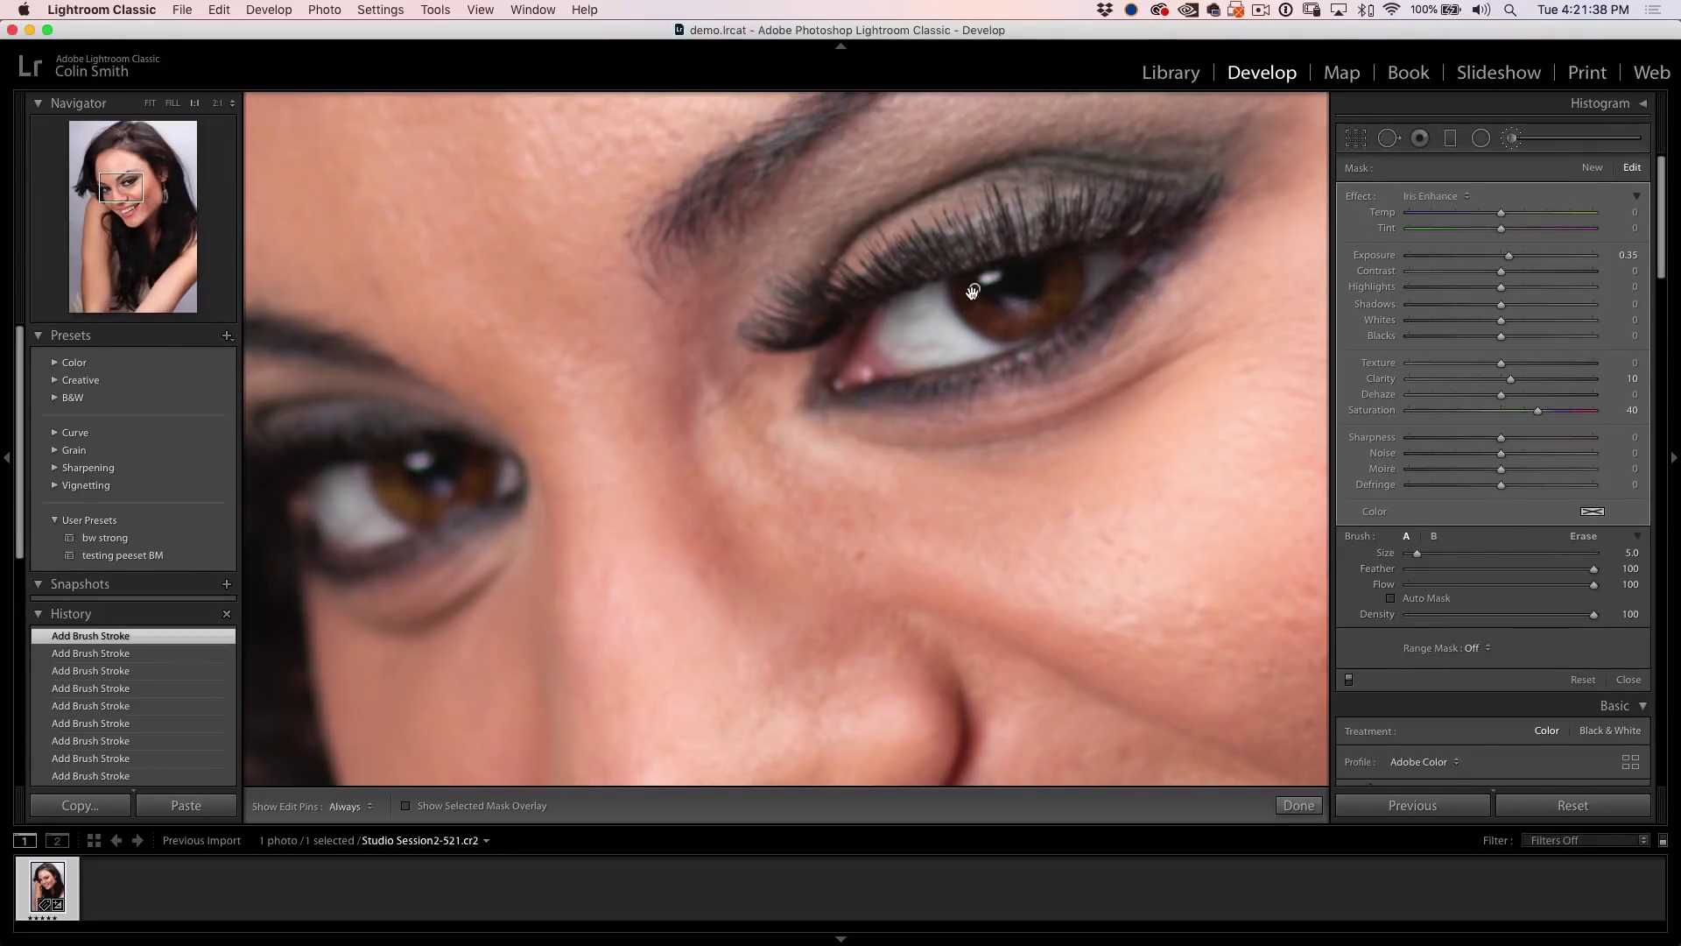
Step: Compare the retouched eyes with the original, and view the whole portrait
key("backslash")
key("backslash")
left_click(150, 103)
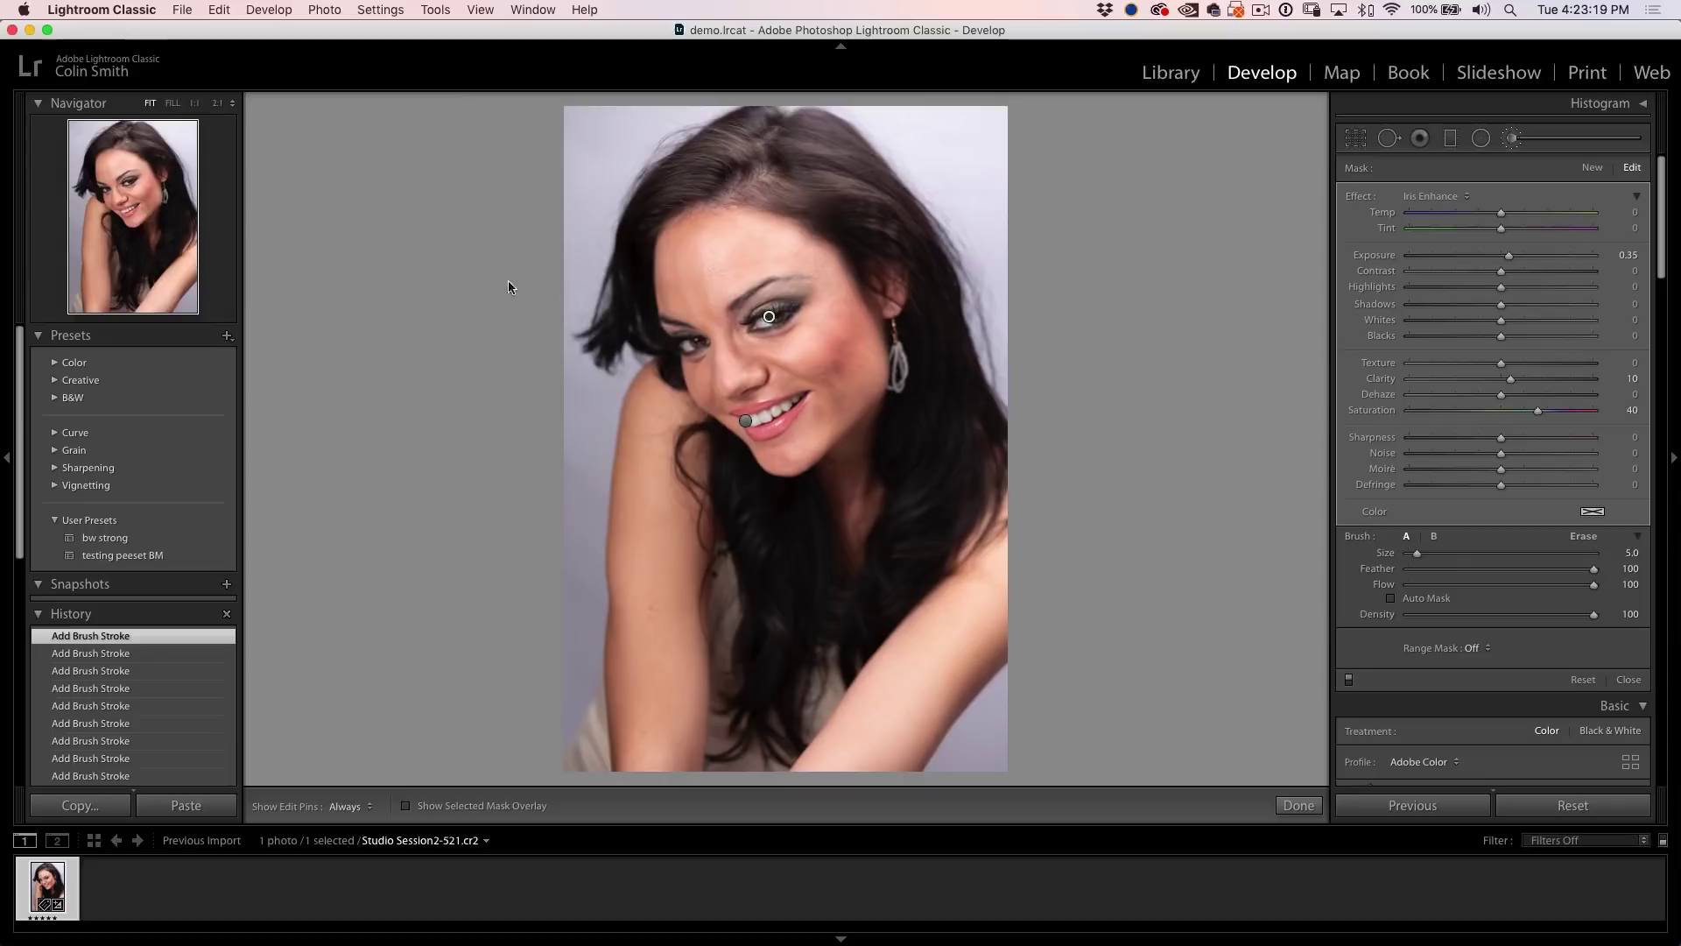
Step: Use the Spot Removal tool in Heal mode at size 33 to remove the blemishes above and at the end of the eyebrow
left_click(218, 105)
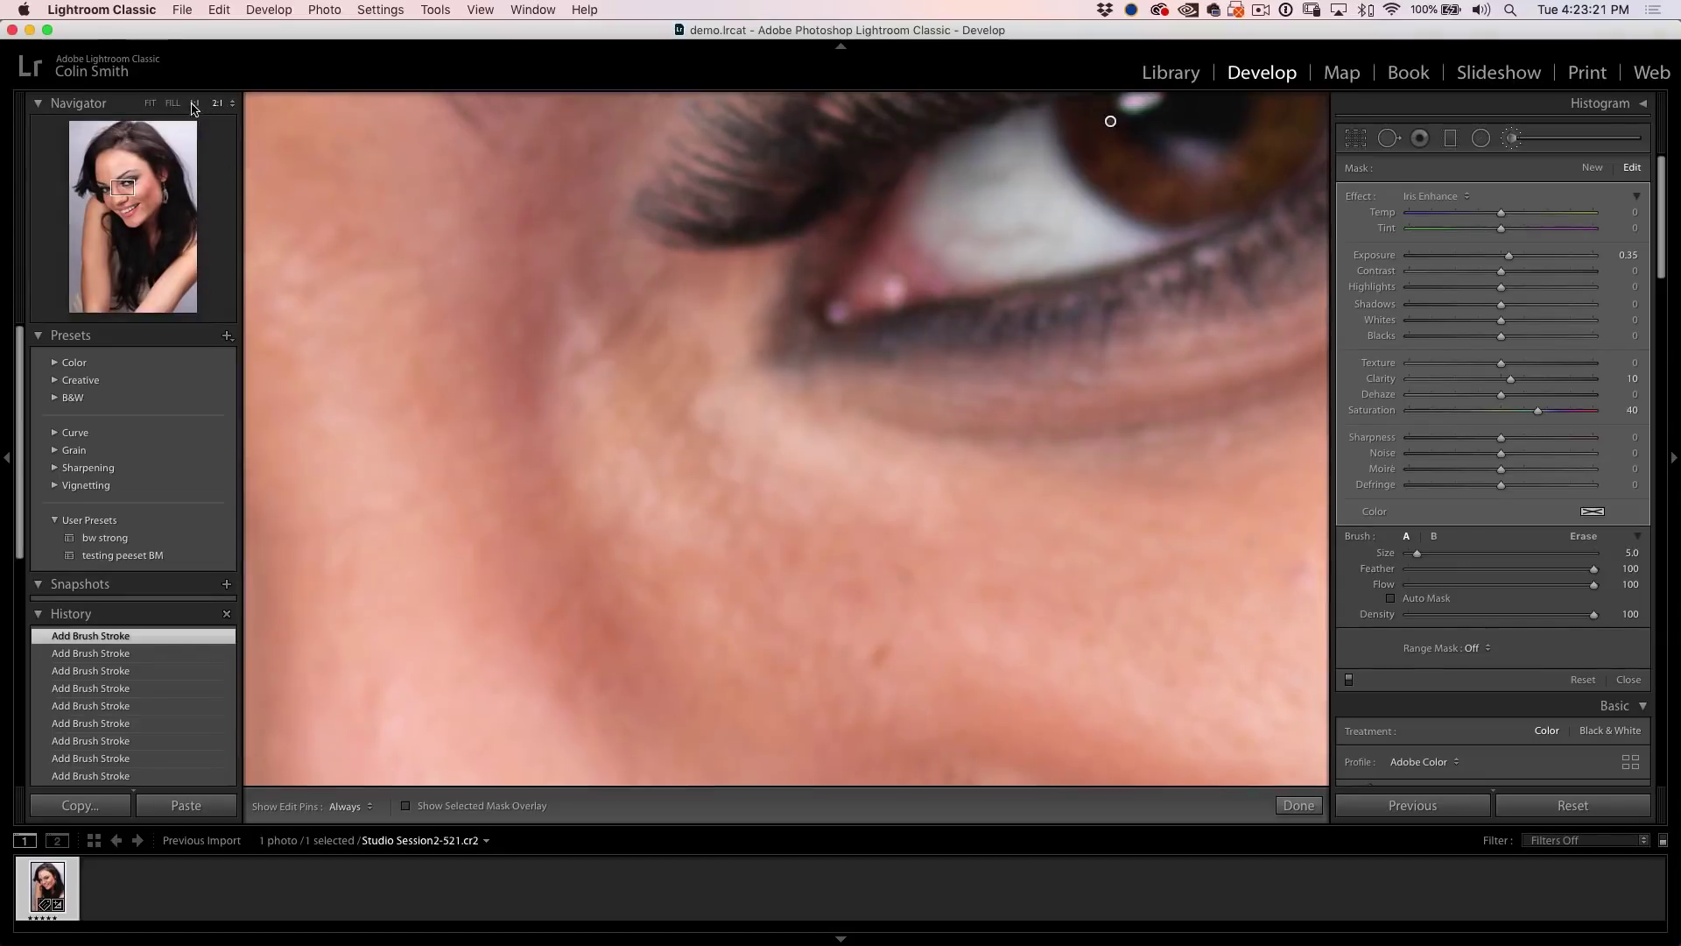
left_click(195, 103)
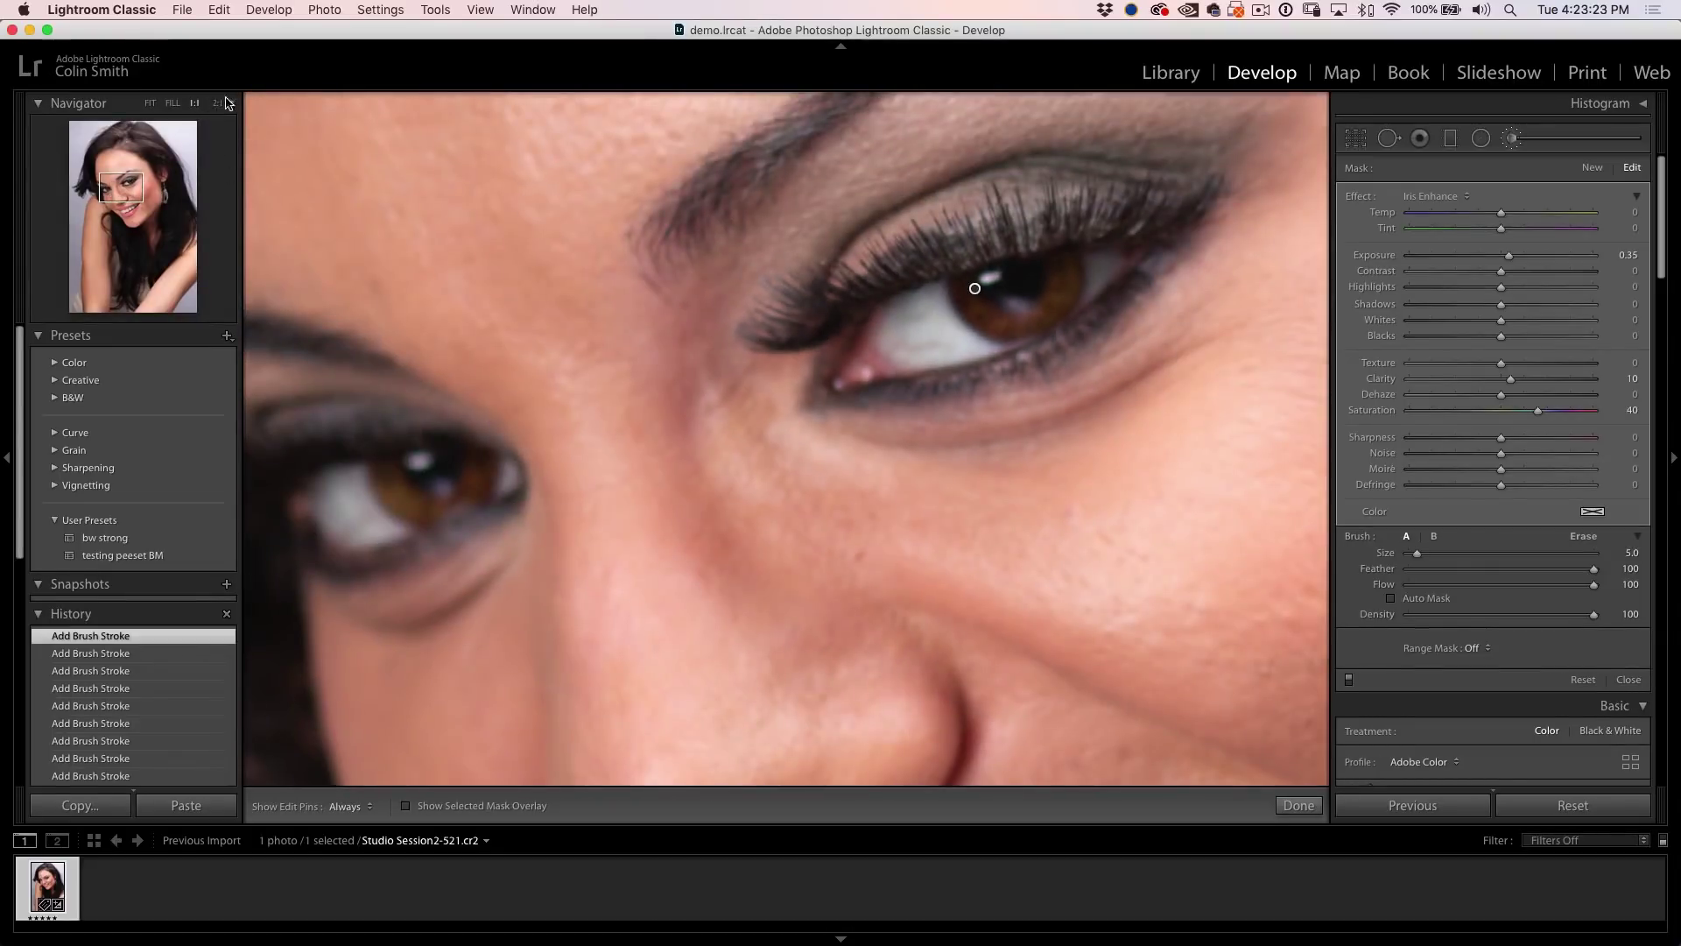
left_click(219, 104)
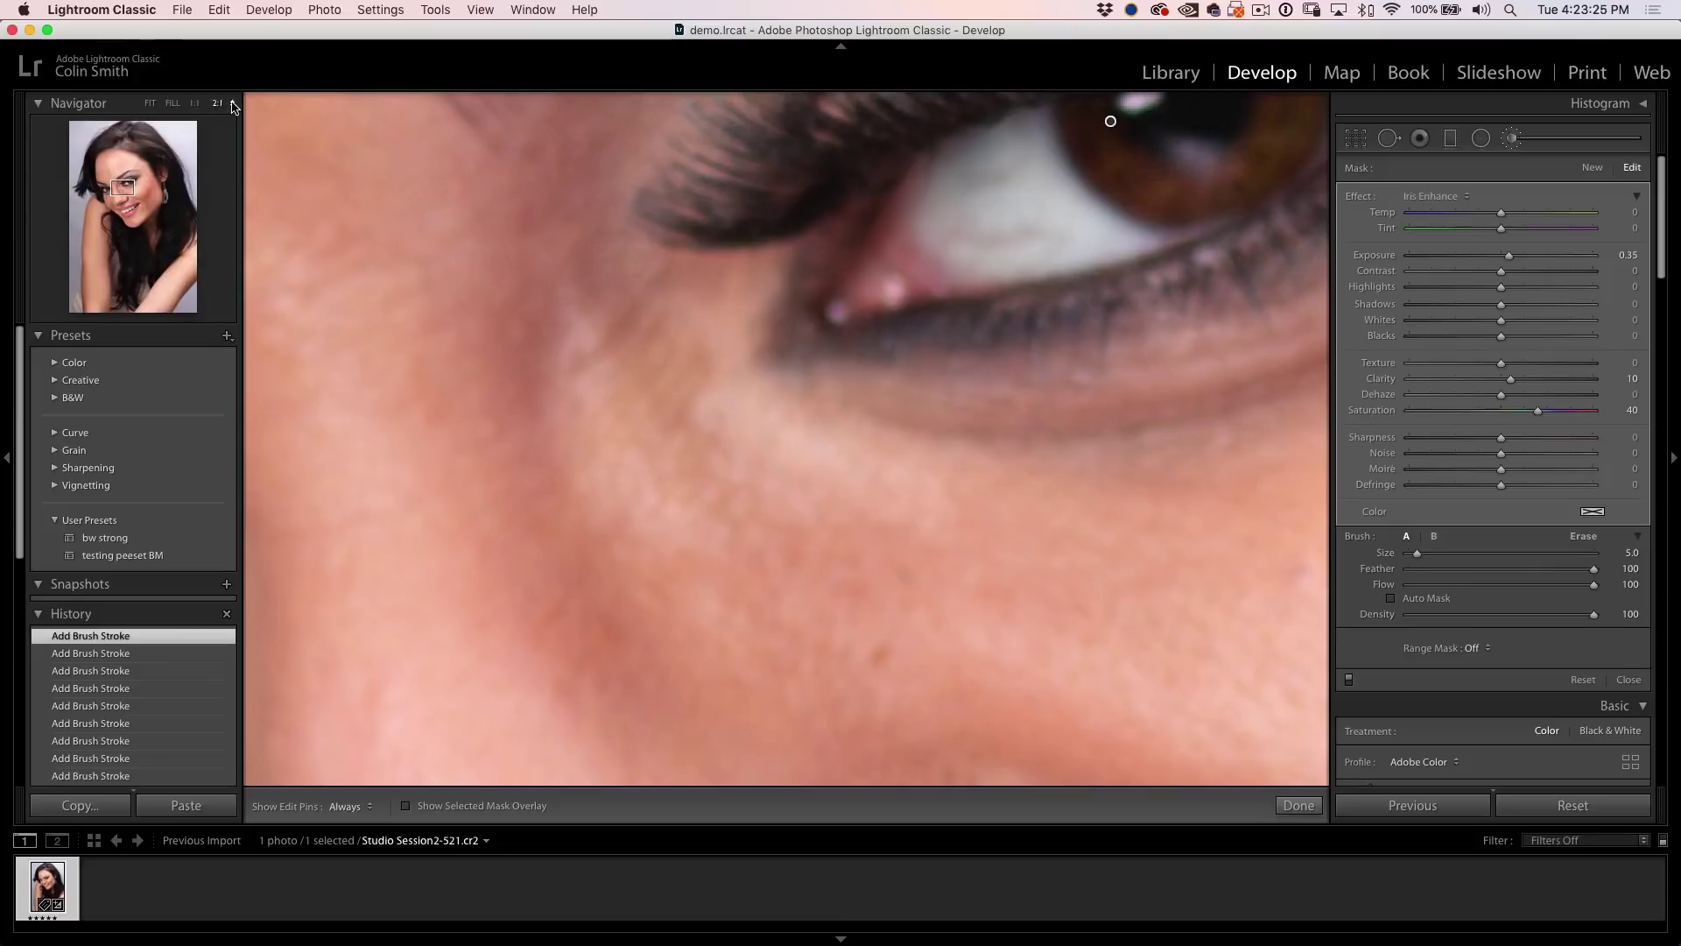
left_click(232, 104)
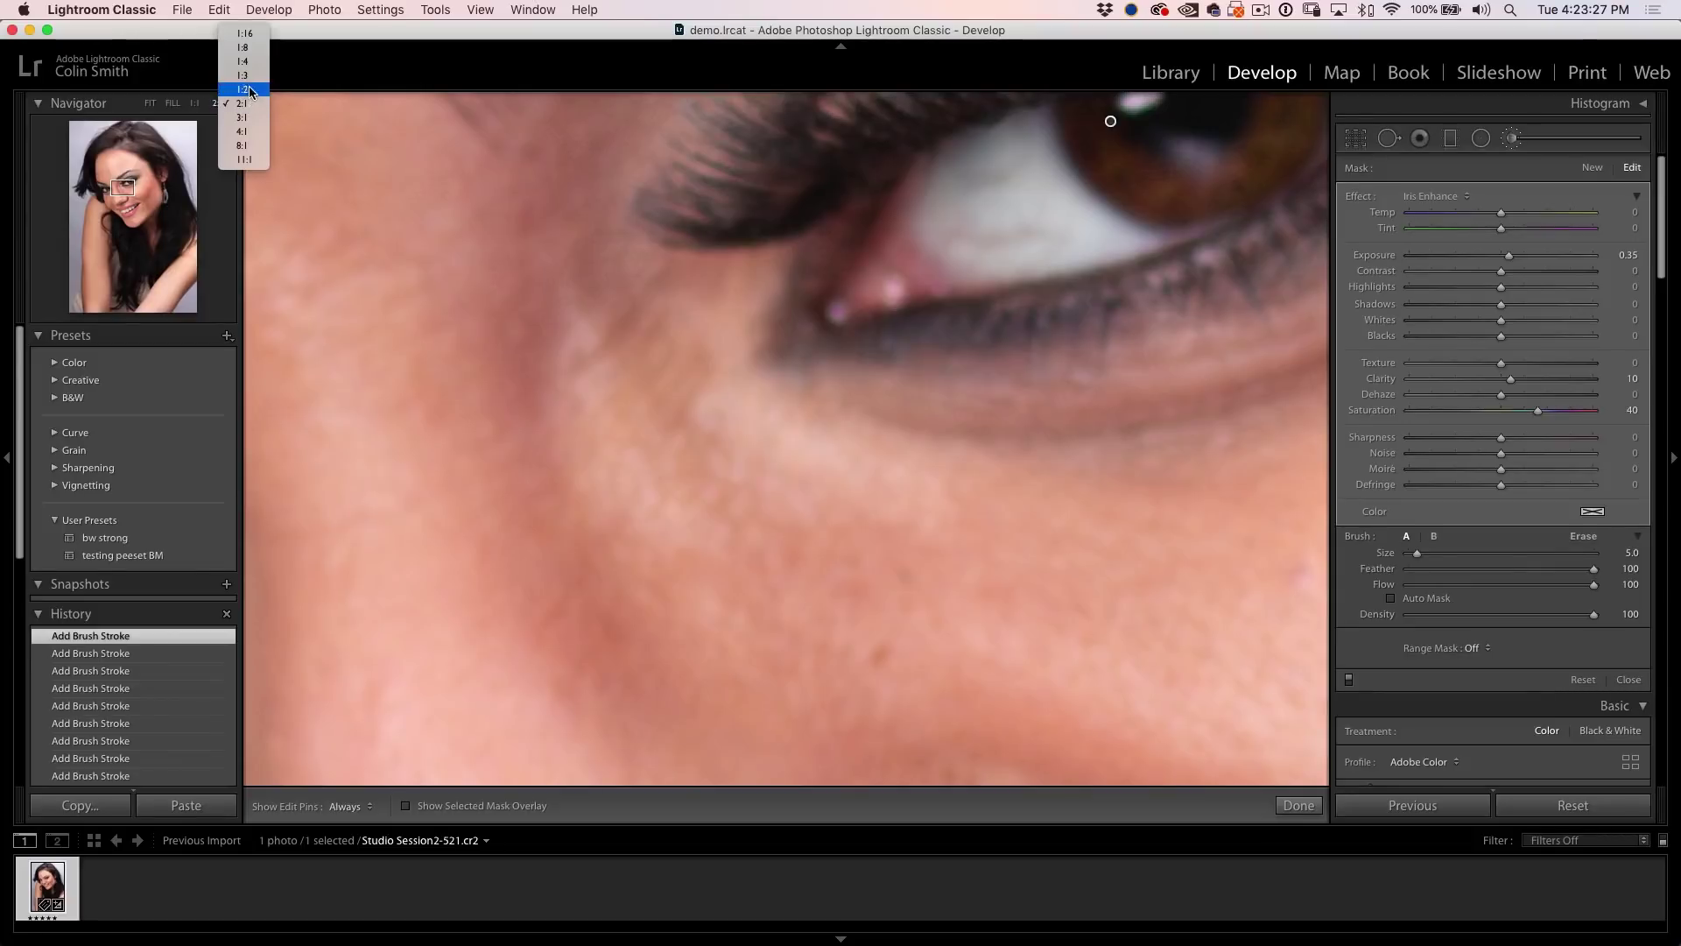
left_click(242, 89)
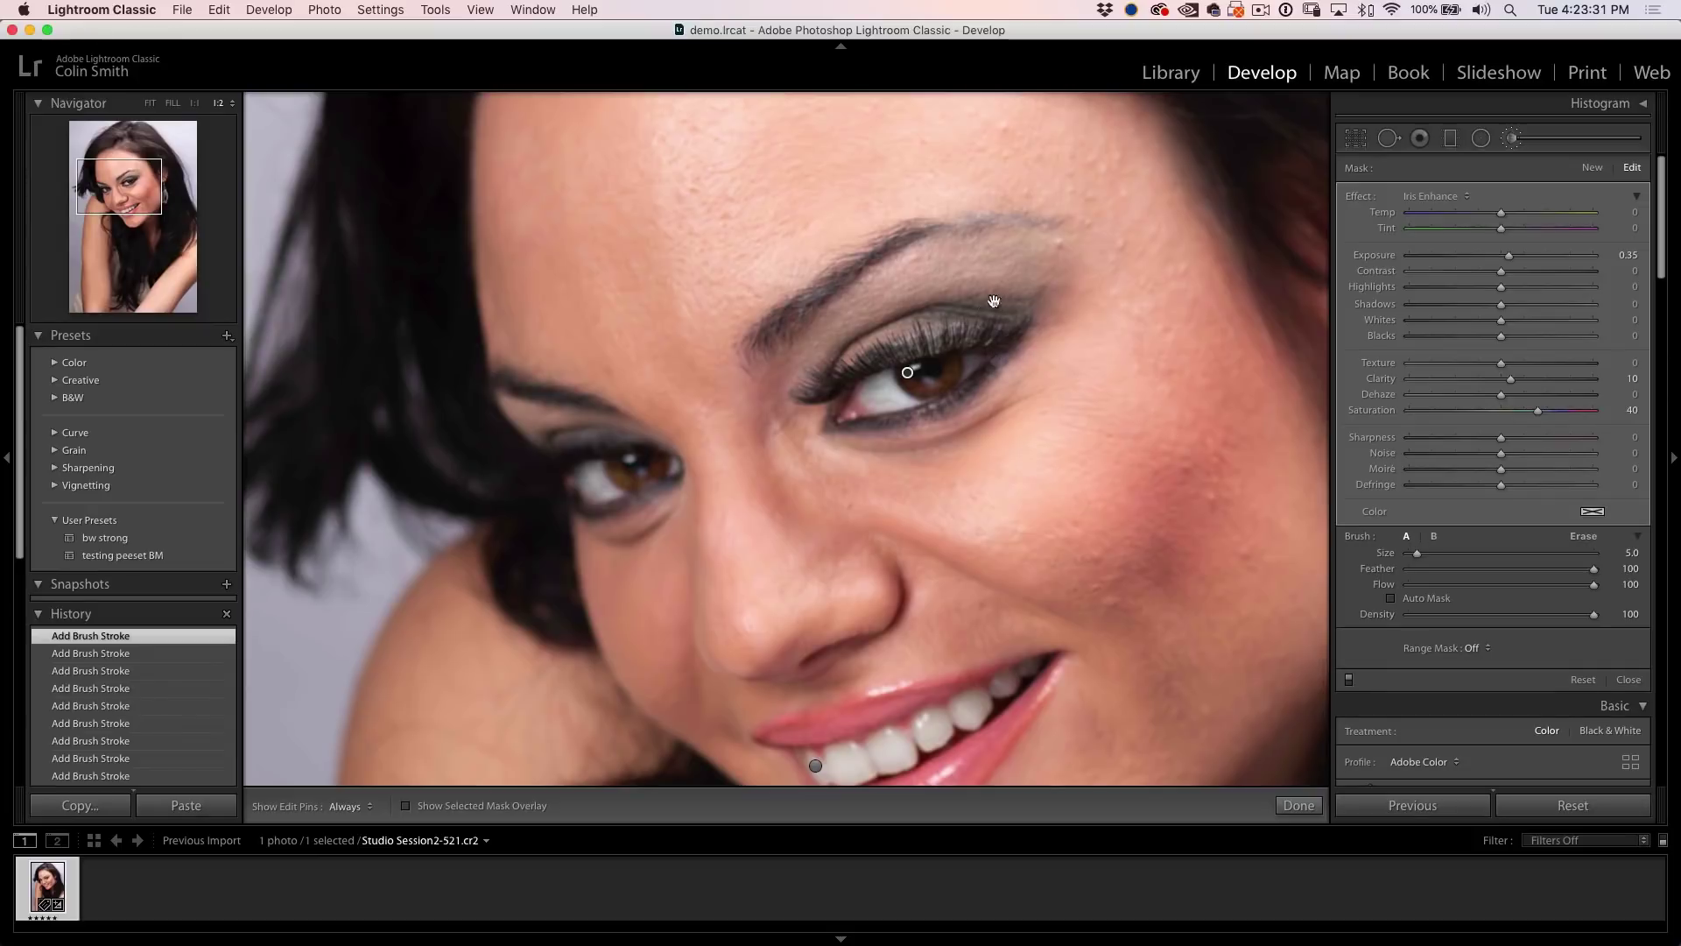
mouse_move(1038, 267)
left_mouse_down()
mouse_move(911, 281)
mouse_move(859, 254)
left_mouse_up()
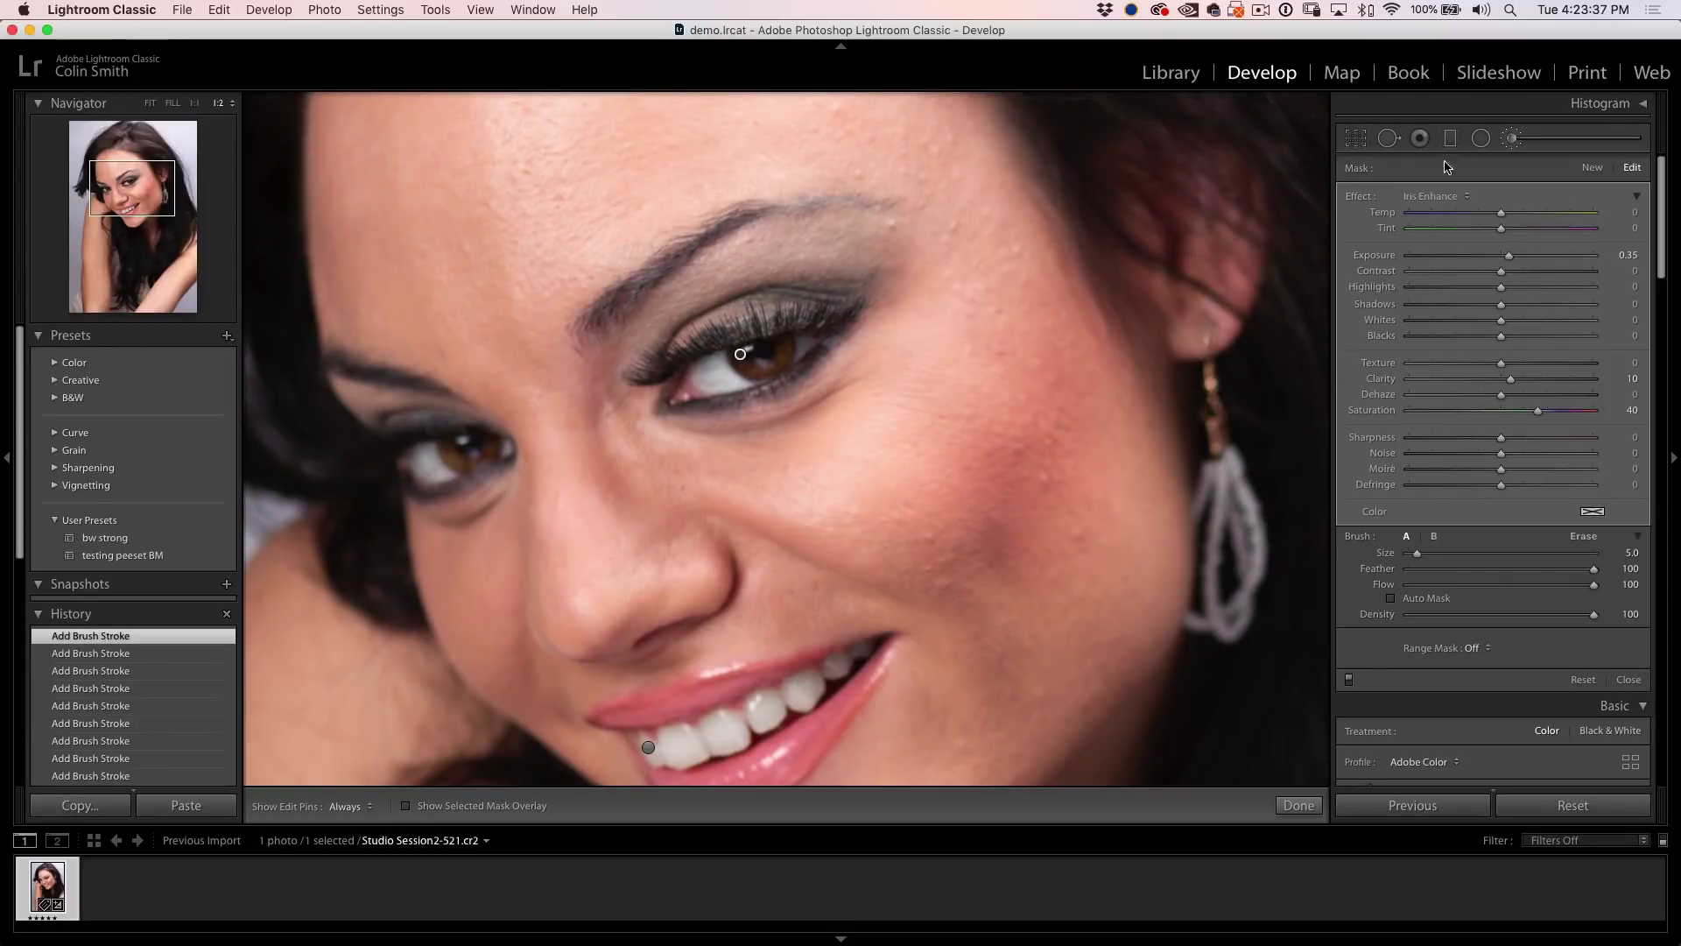
left_click(1389, 138)
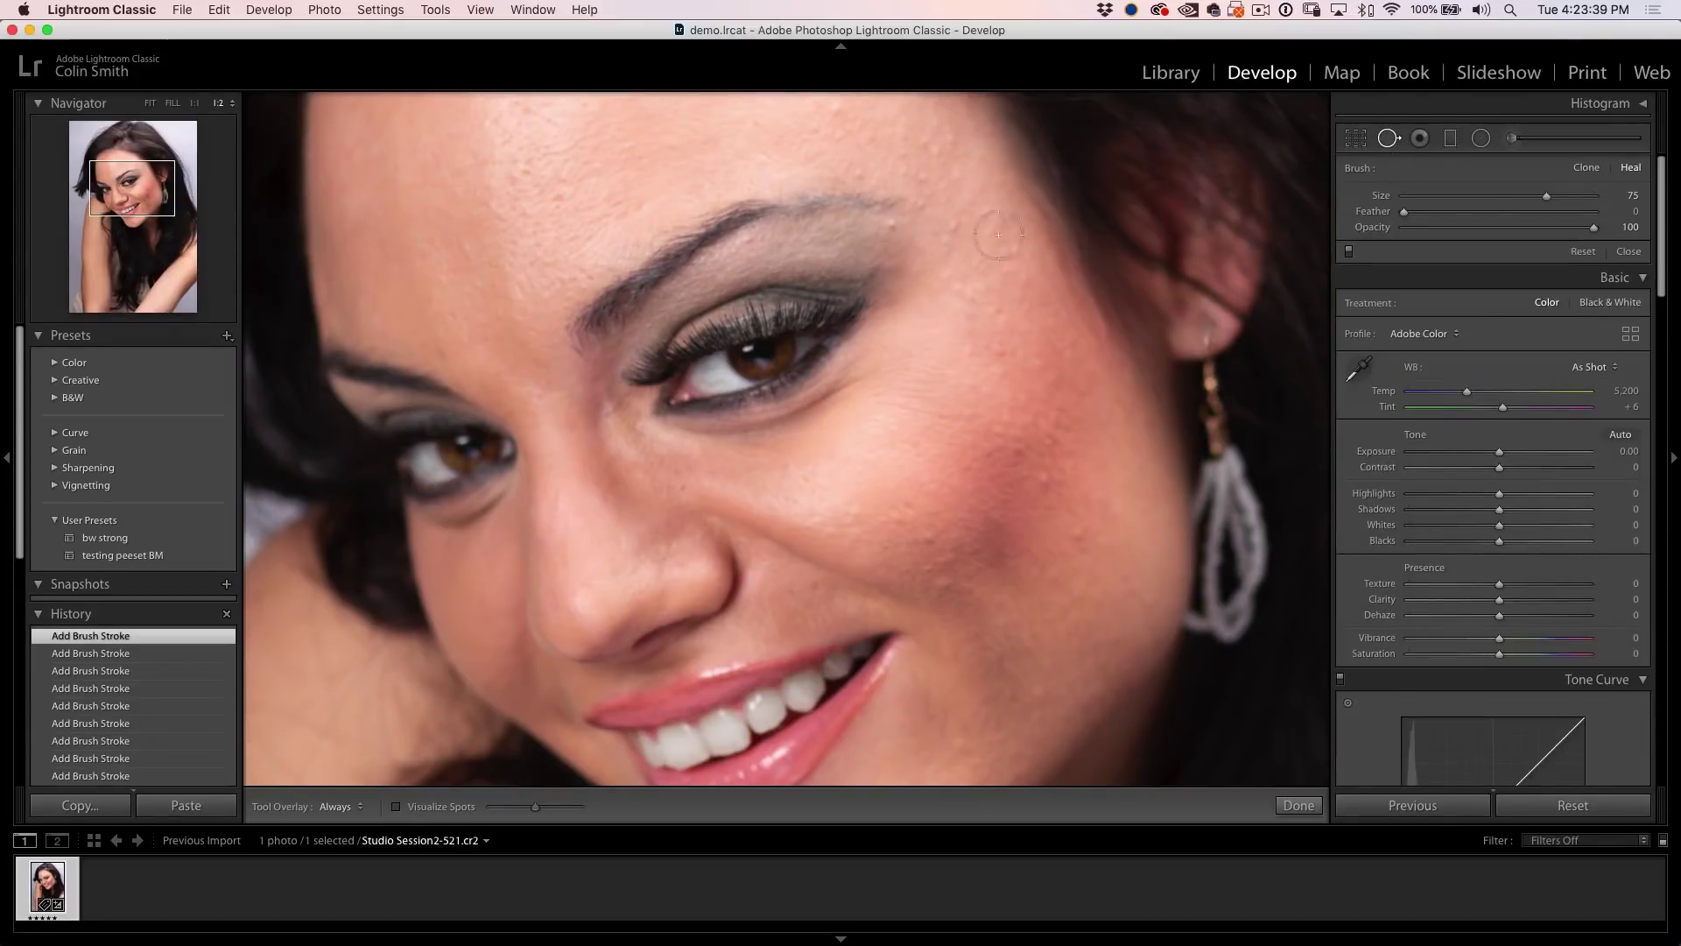
scroll(904, 211, "down", 5)
left_click(891, 225)
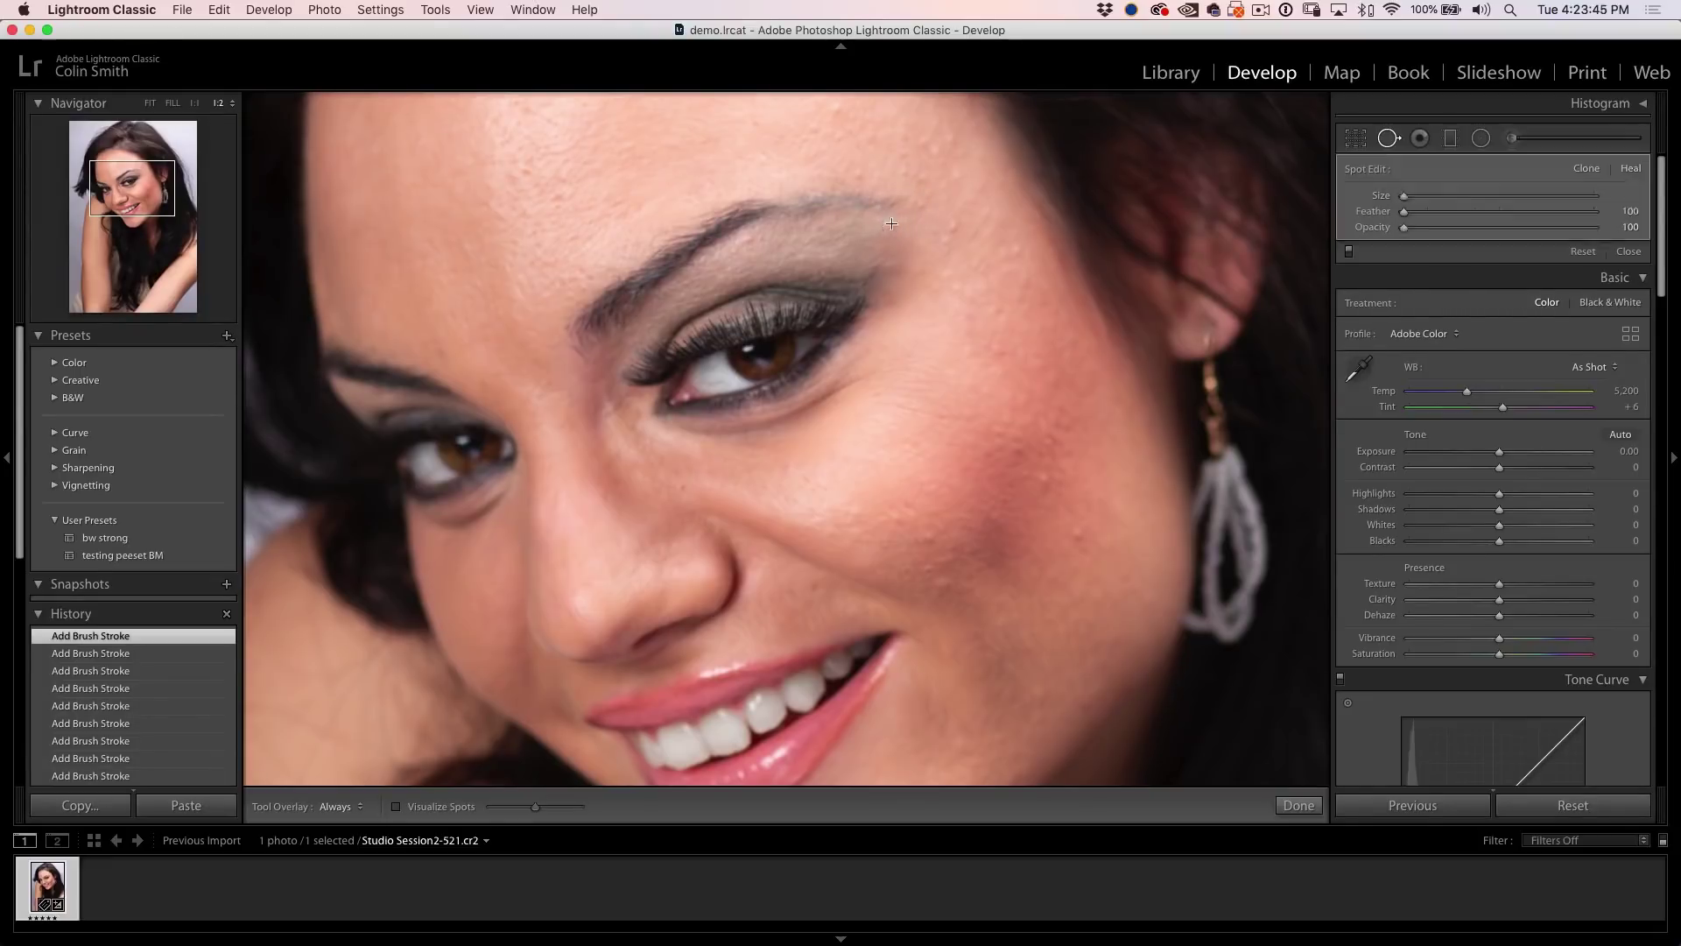
left_click(858, 168)
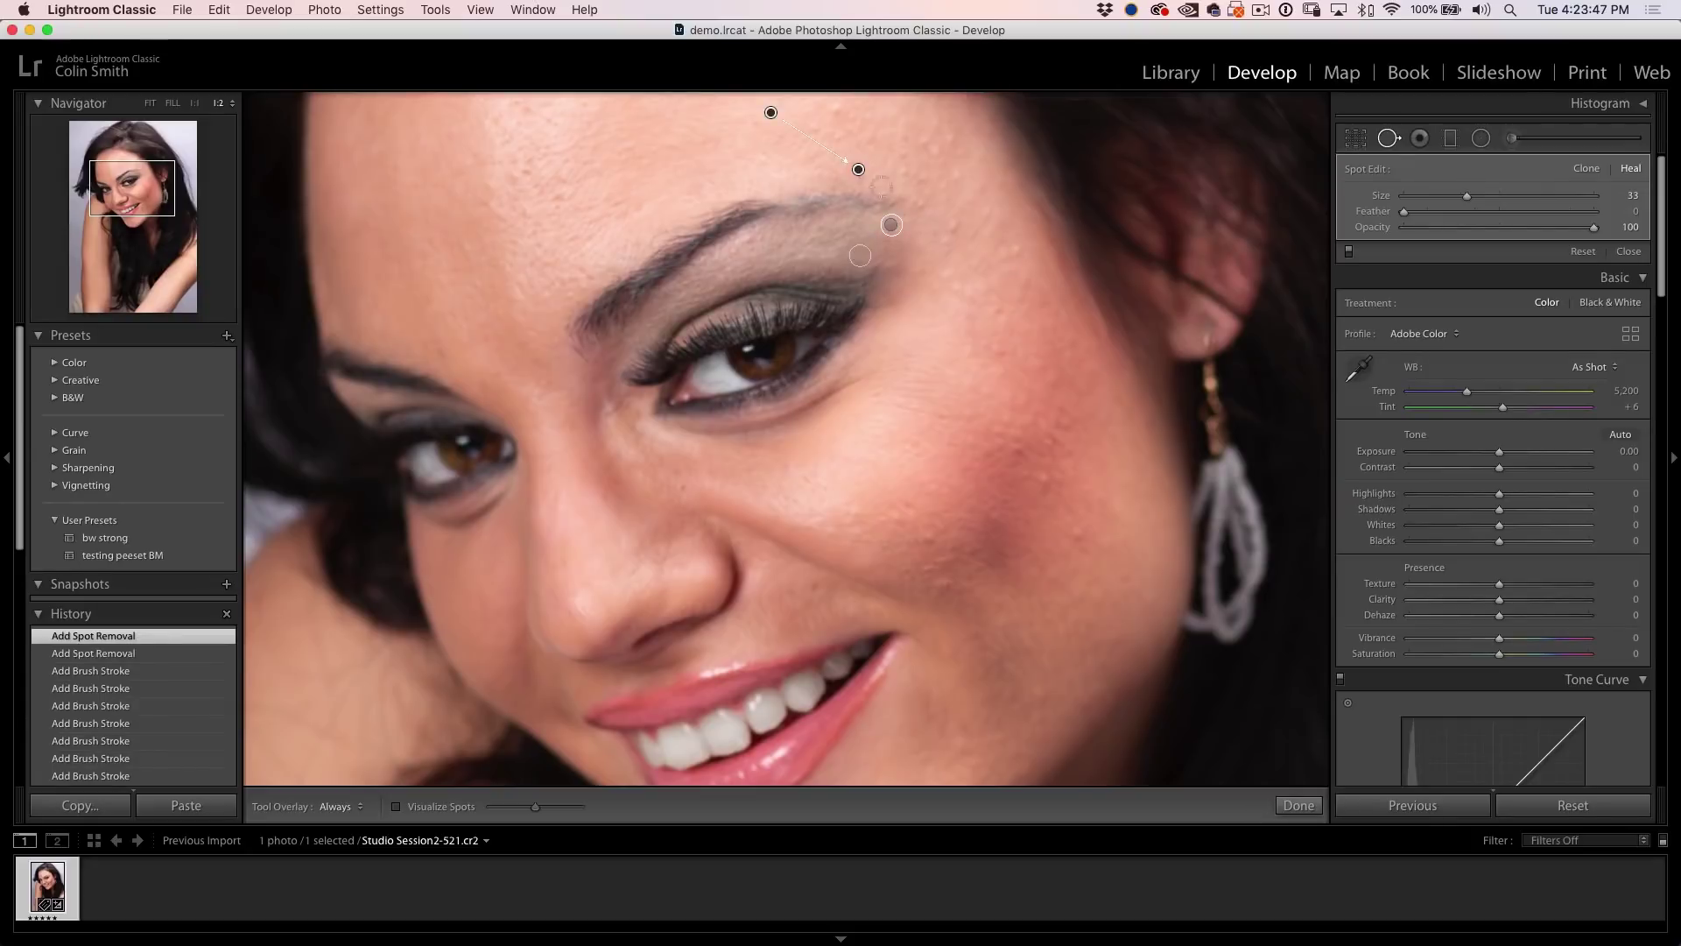
Step: Heal the blemishes on the temple beside the eyebrow, across the cheek, and under the eye
left_click(954, 224)
left_click(943, 240)
left_click(1015, 253)
left_click(1045, 477)
left_click(1079, 528)
left_click(928, 567)
left_click(948, 582)
left_click(789, 464)
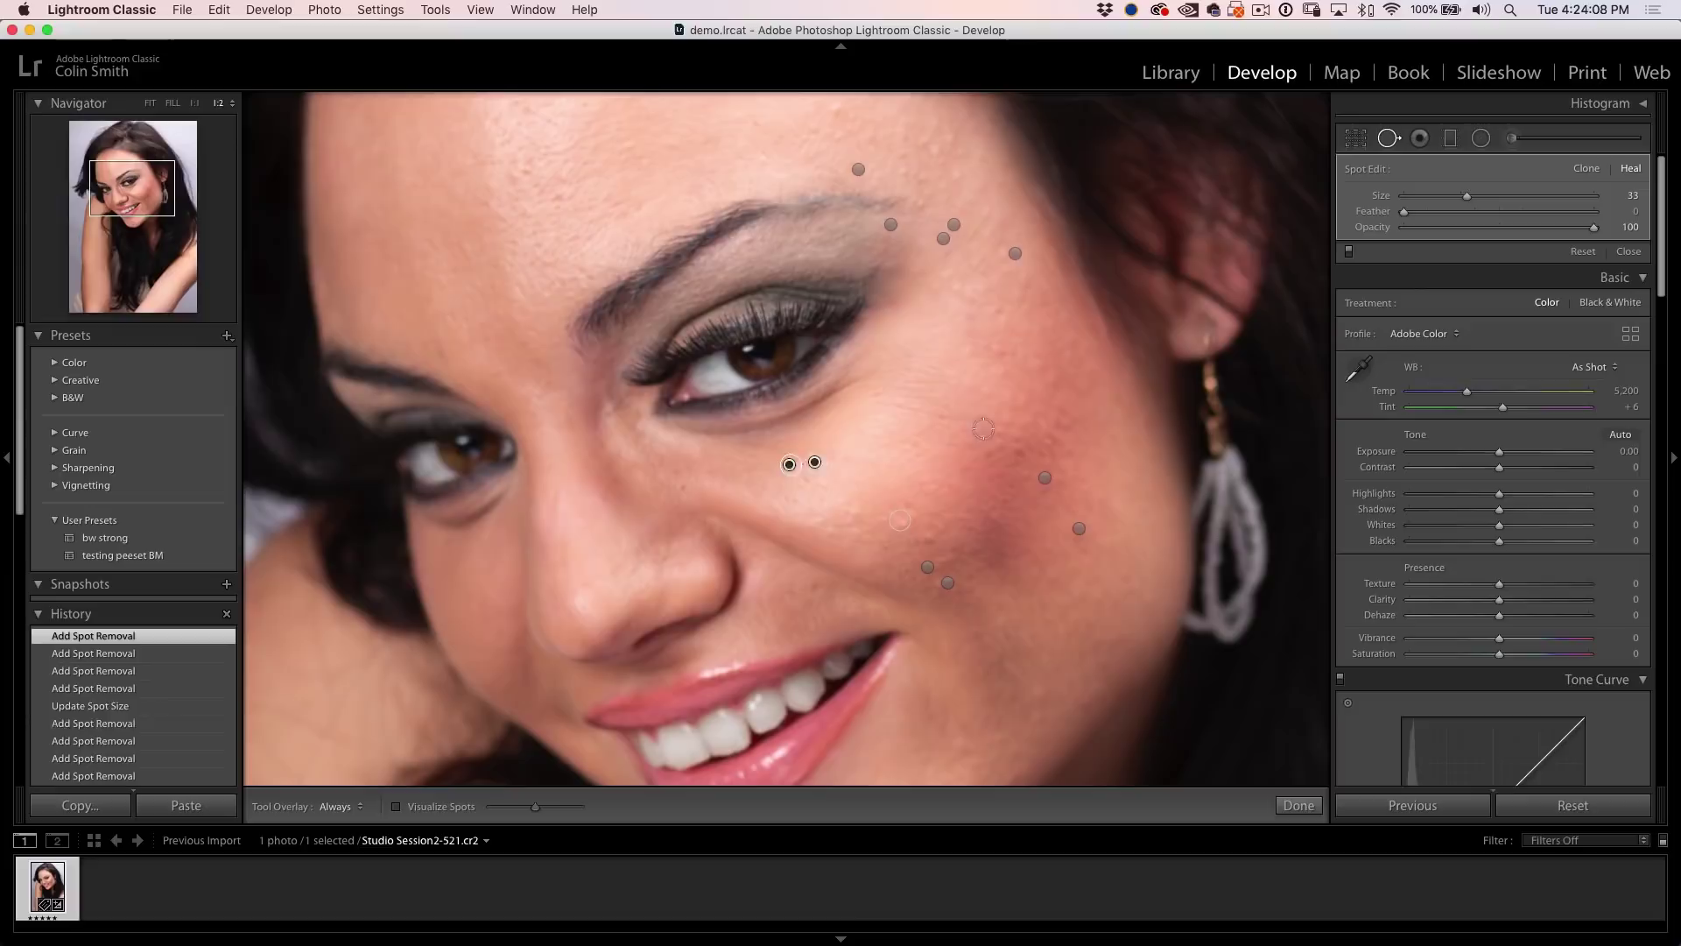
Step: Heal the blemishes on the side of the forehead and the cluster beyond the outer end of the eyebrow
left_click_drag(983, 429, 1079, 572)
left_click(933, 251)
left_click(1017, 344)
left_click(1018, 317)
left_click(1048, 313)
left_click(1031, 291)
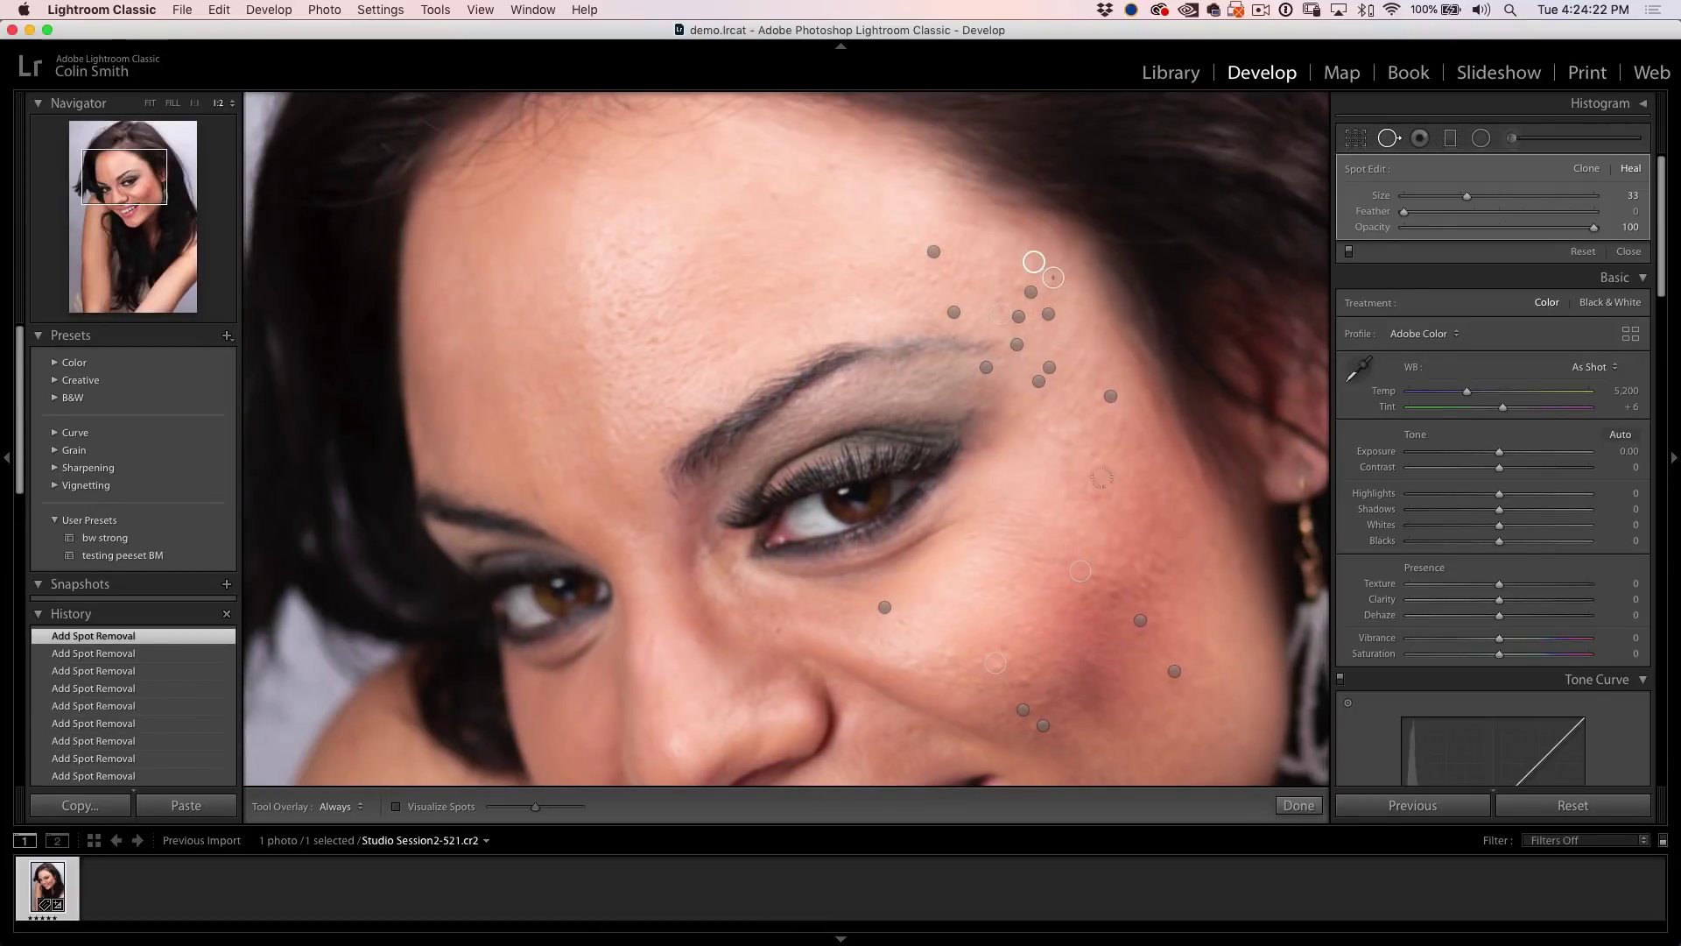
Step: Heal the spot on the cheek beside the nose and resample its source area until a nearby patch of skin is used
left_click(915, 727)
key("slash")
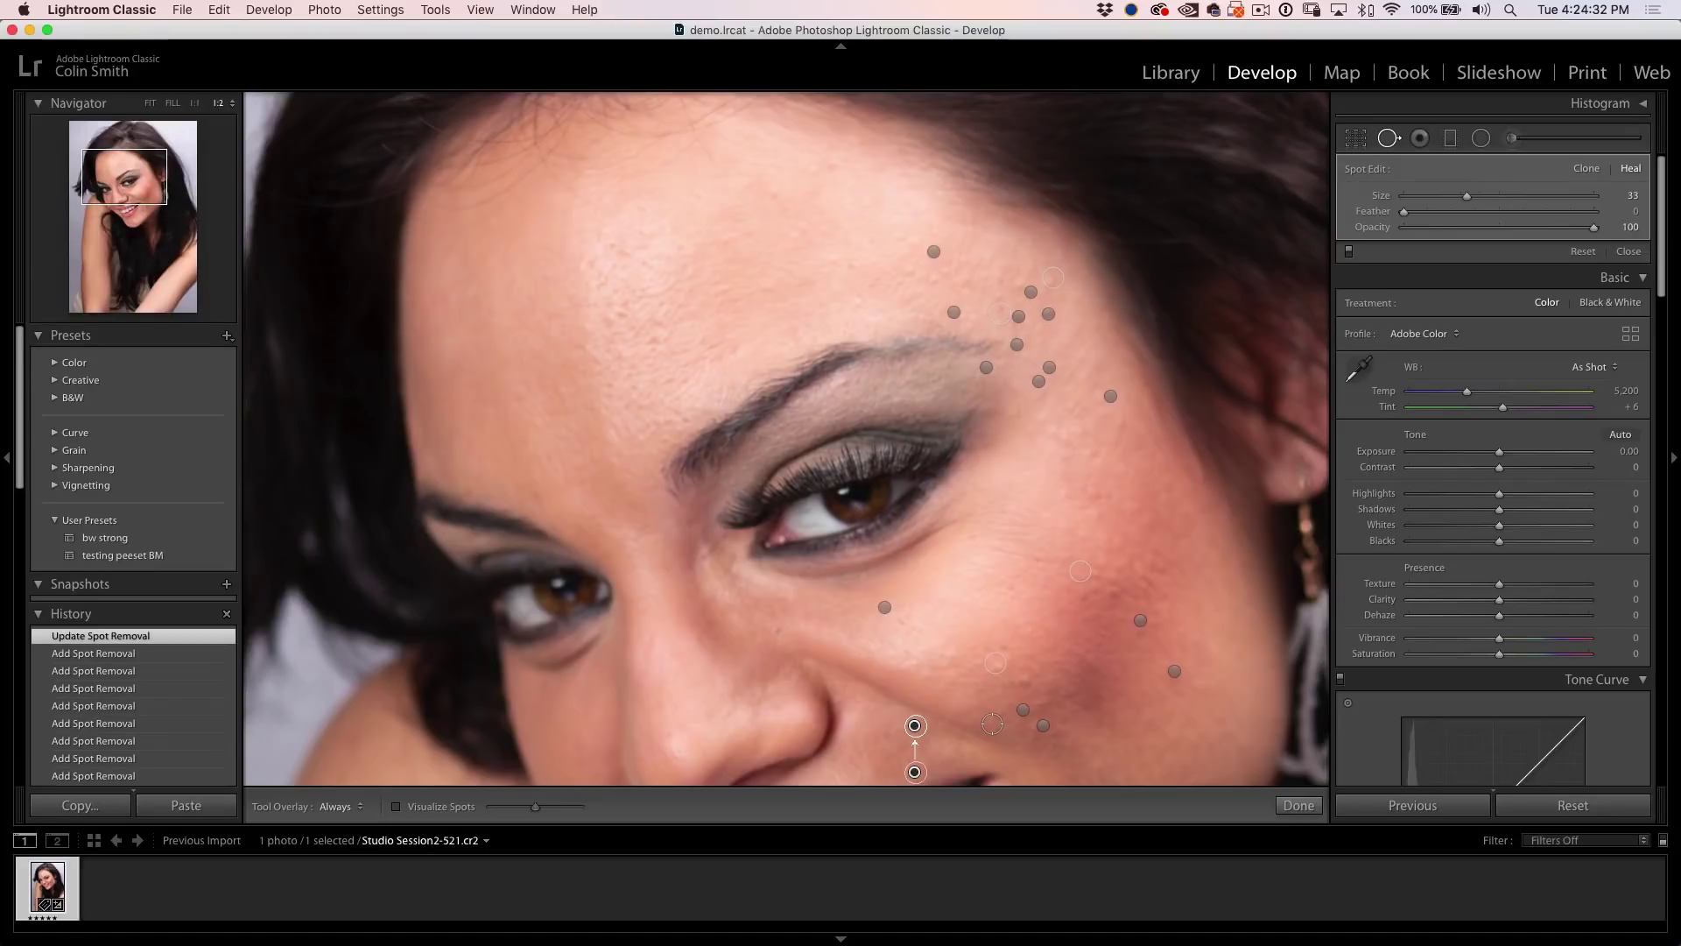
key("slash")
key("slash")
key("slash")
key("slash")
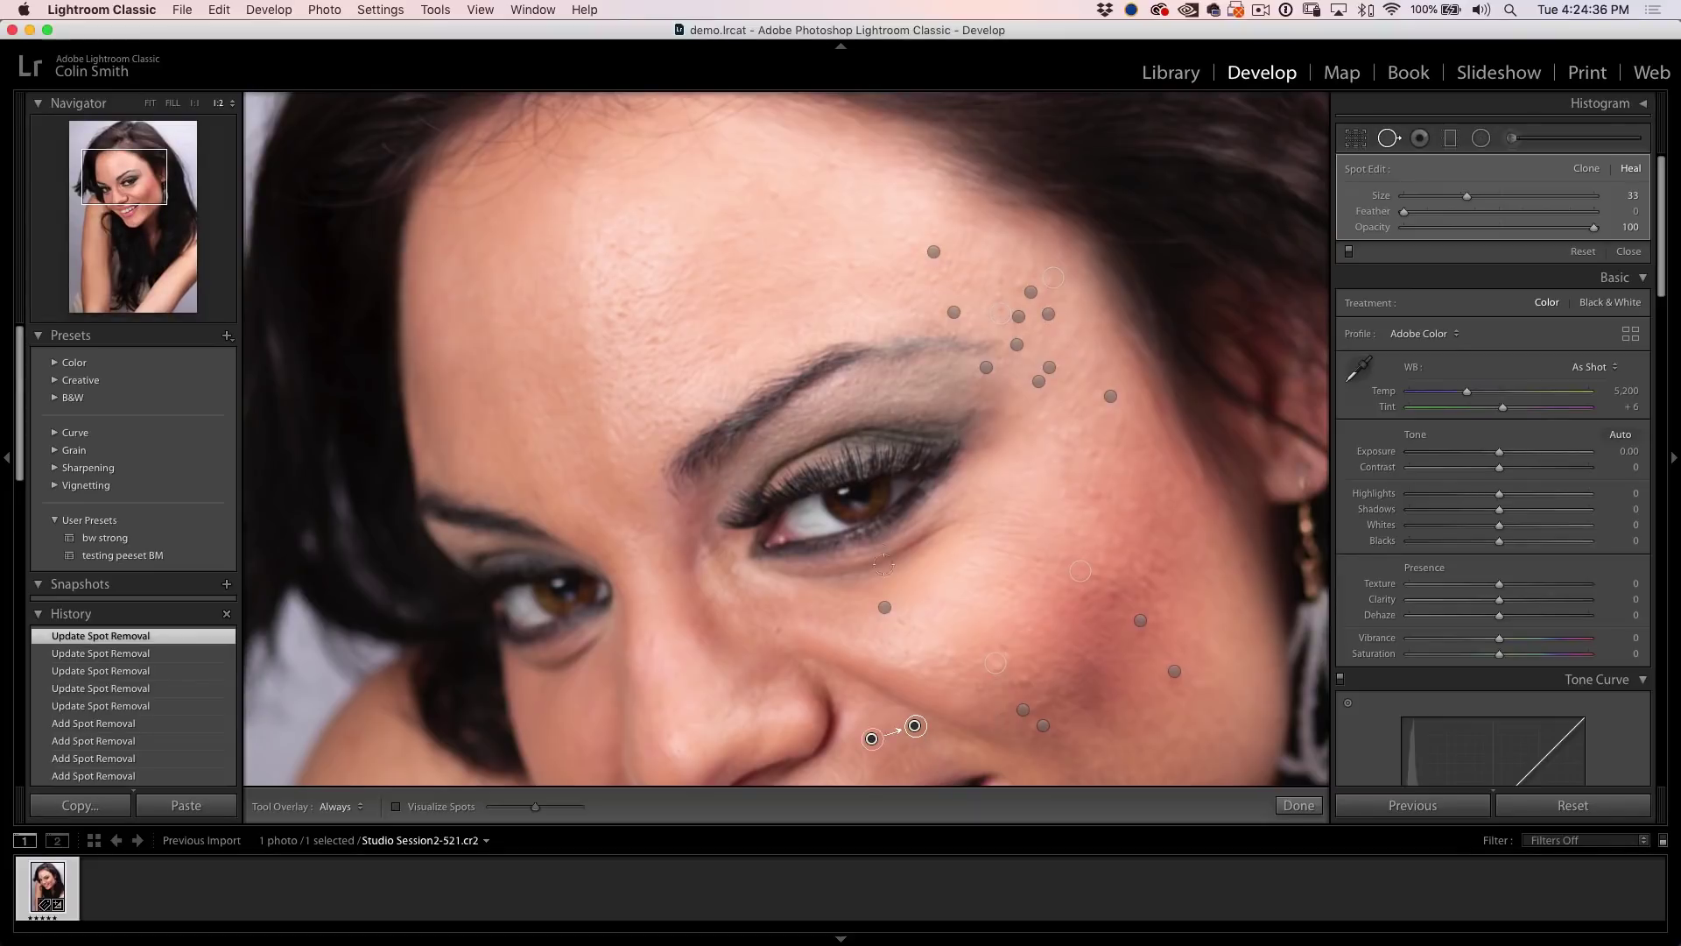
Step: Heal the blemishes on the forehead, resampling the source for the uppermost spot, and close the Spot Removal tool
left_click(778, 193)
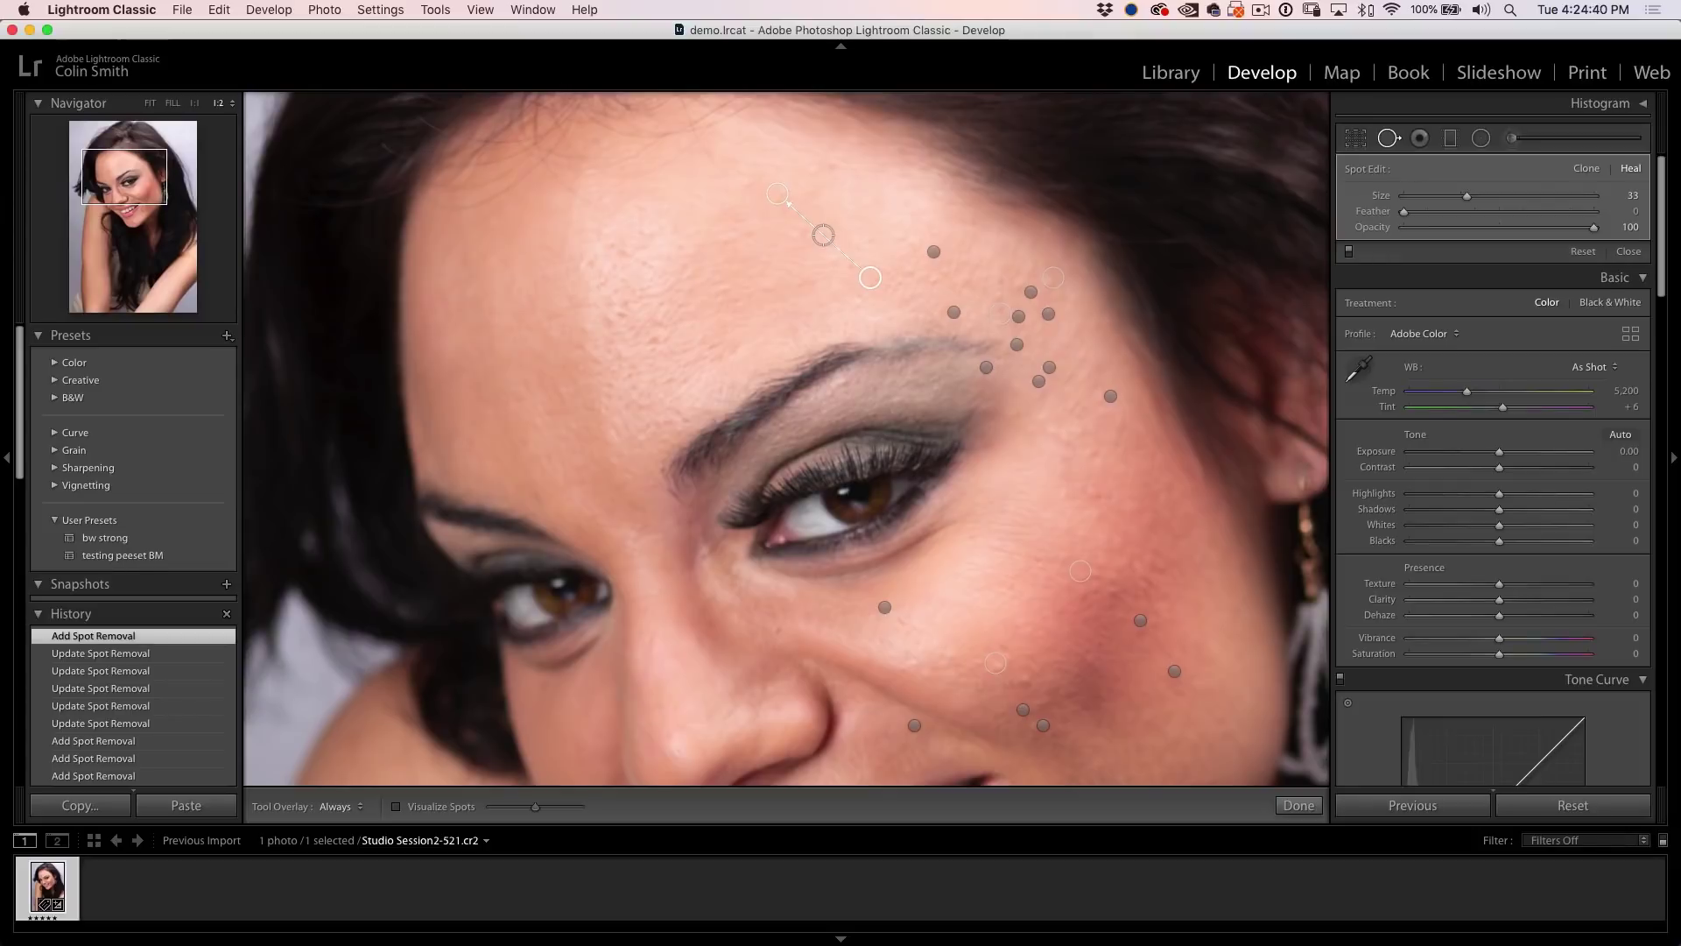
key("slash")
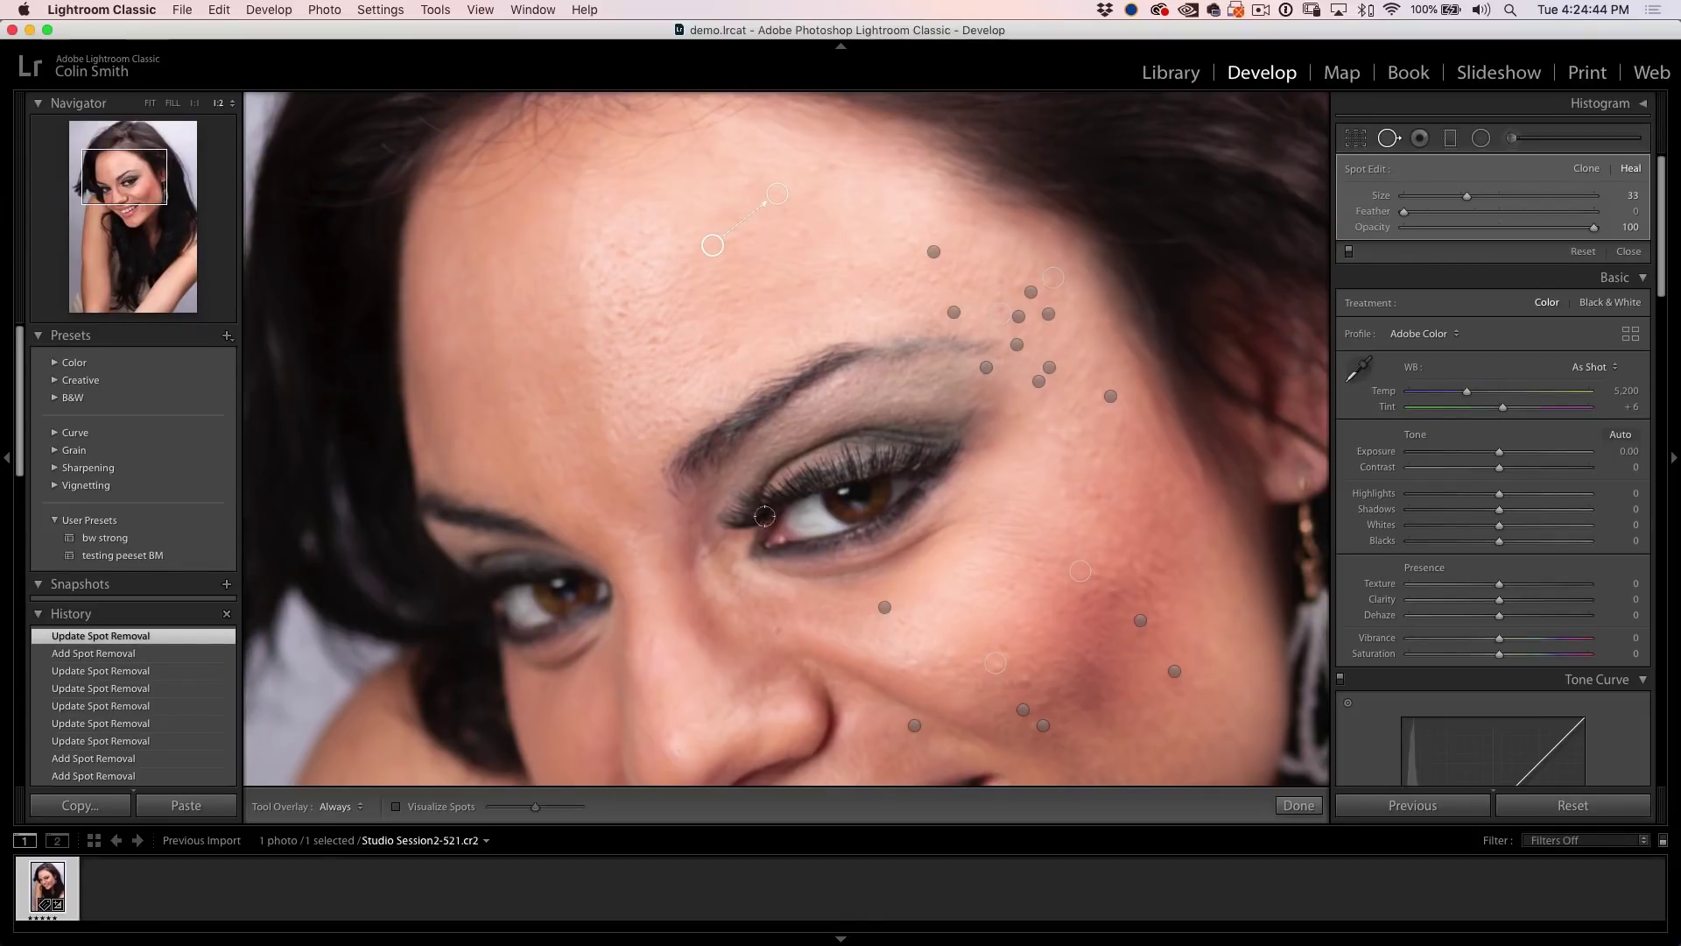
left_click(654, 341)
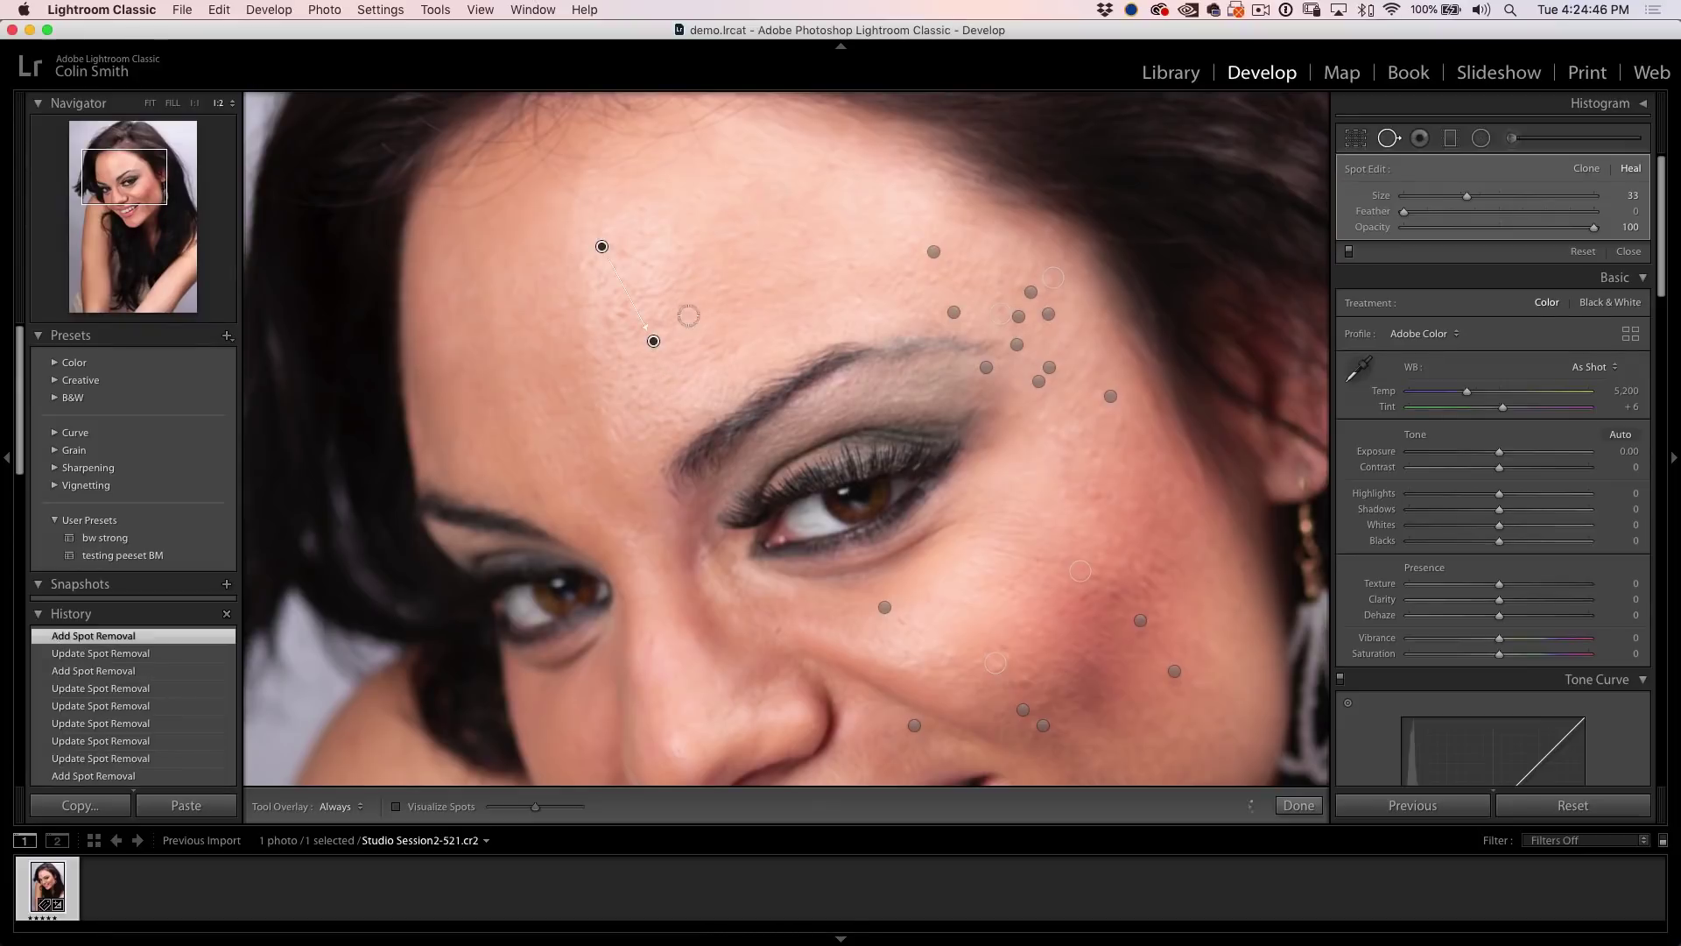
left_click(658, 320)
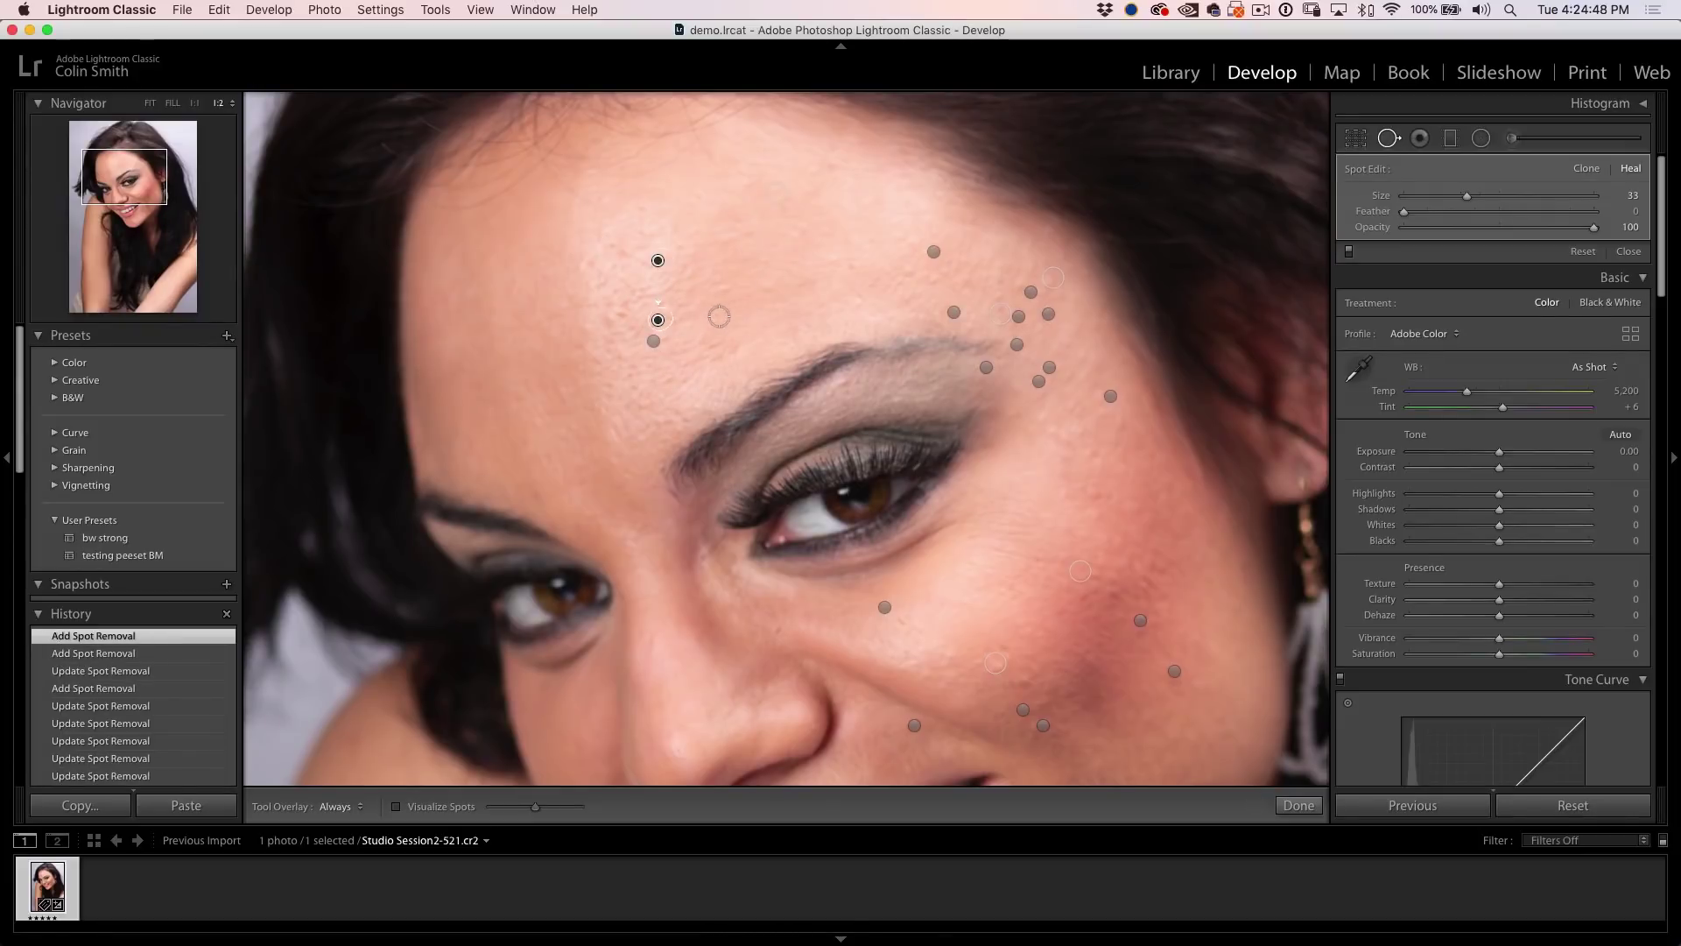
left_click(734, 304)
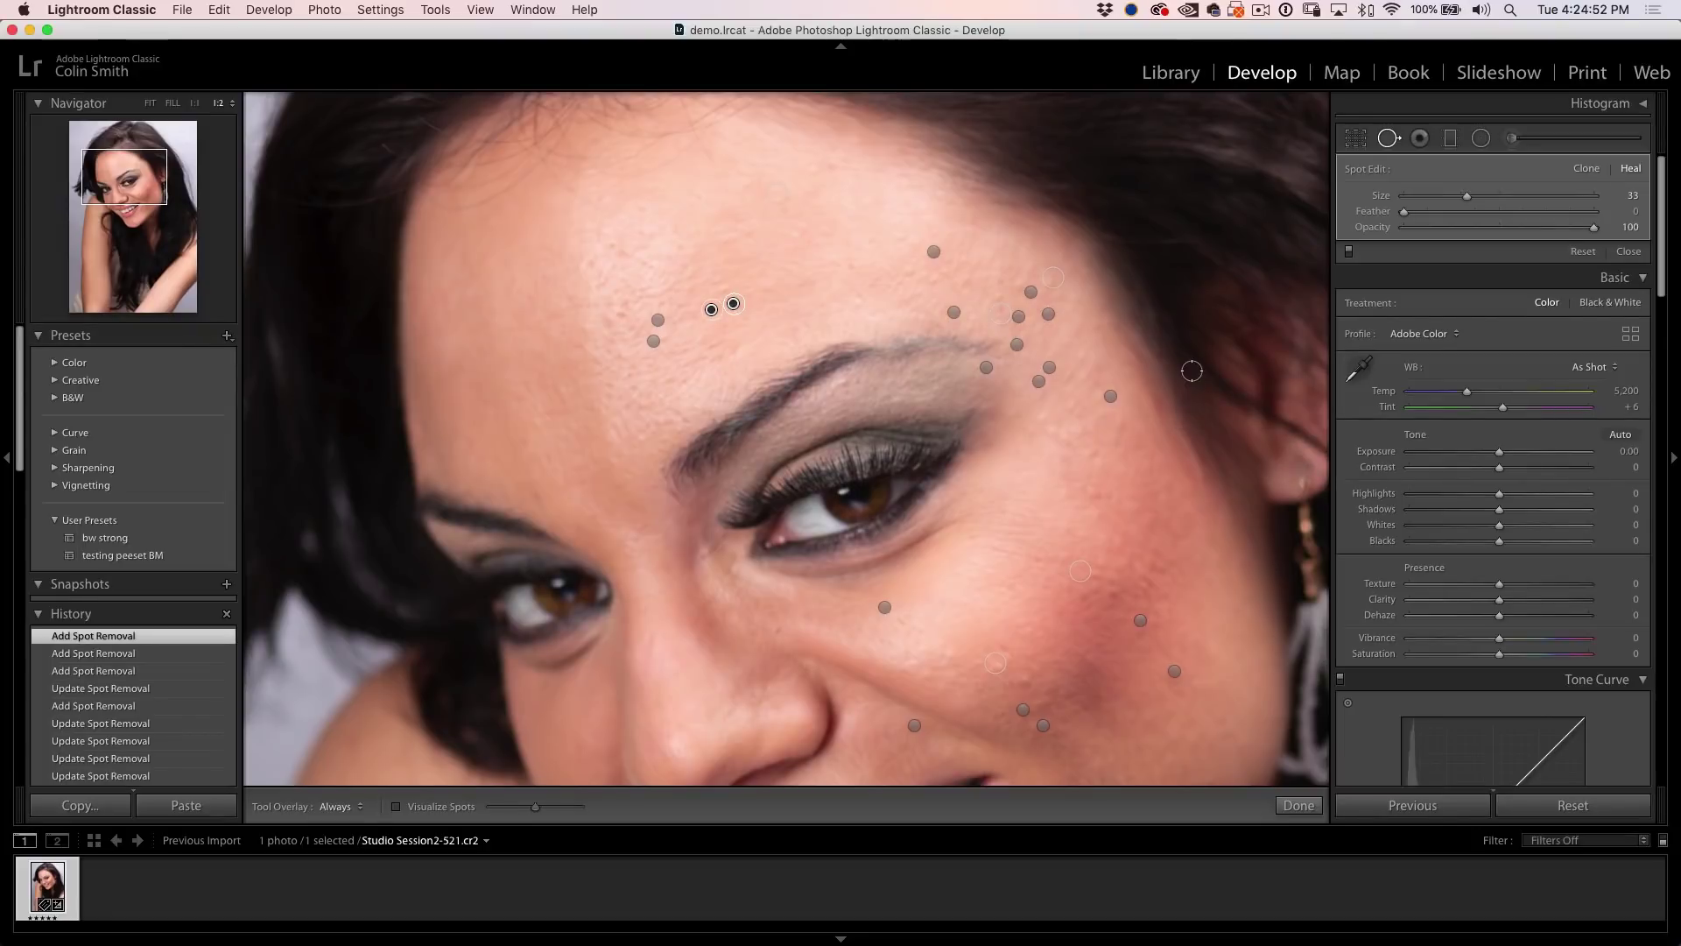
left_click_drag(1034, 525, 987, 371)
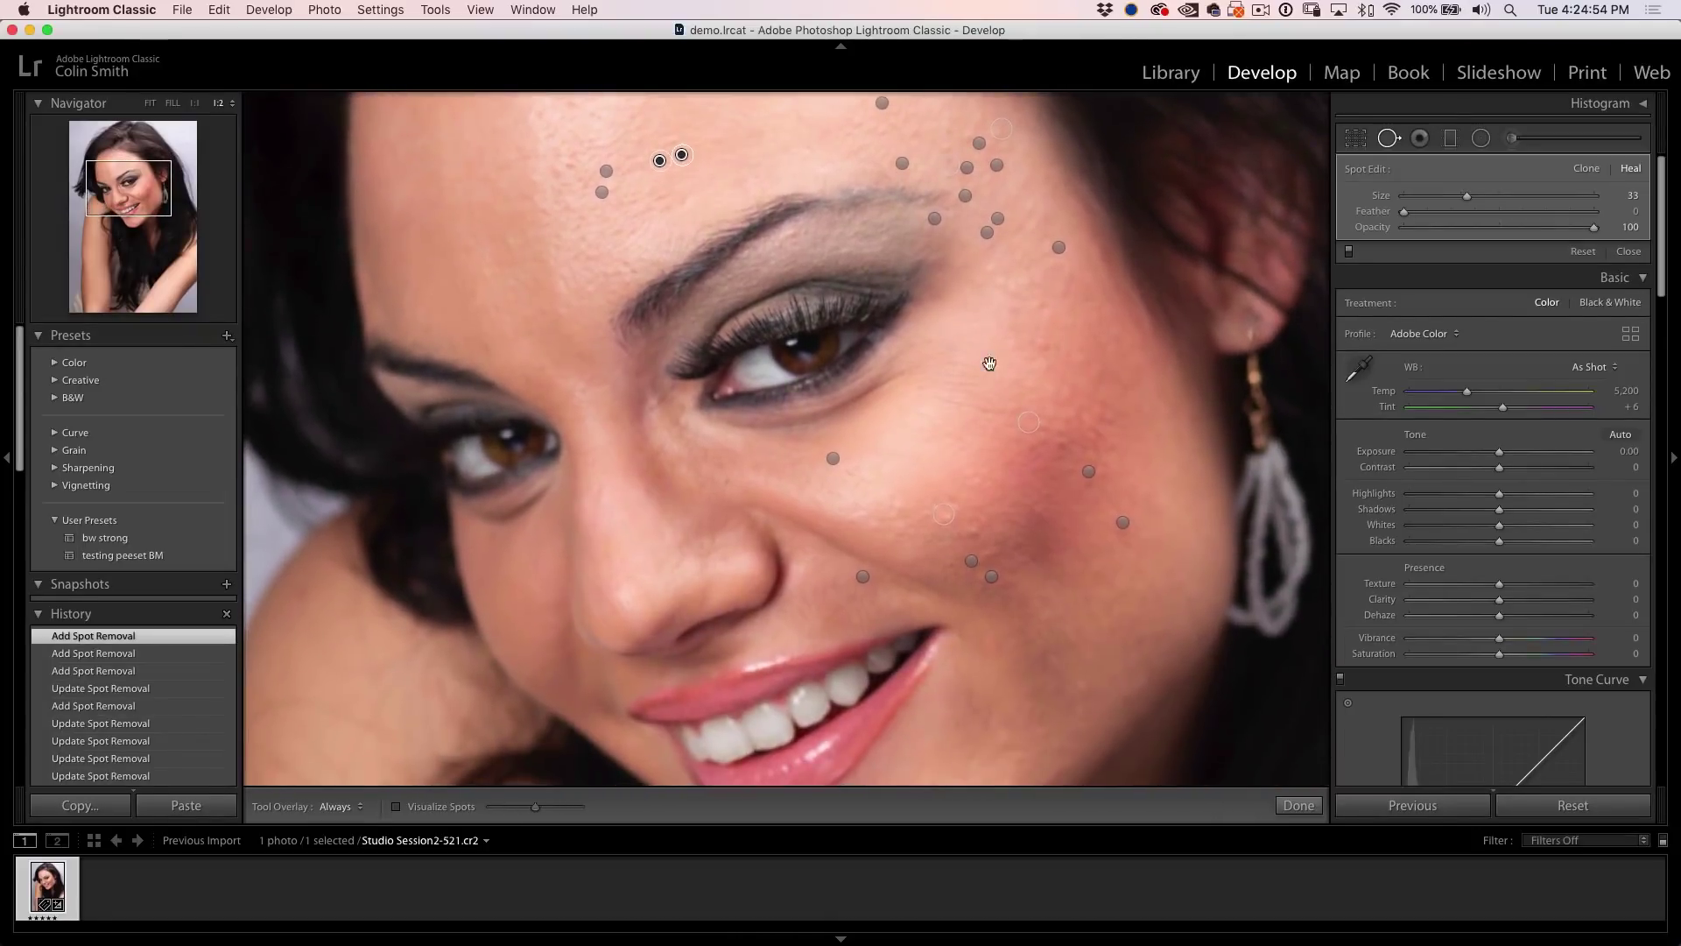
left_click(1391, 140)
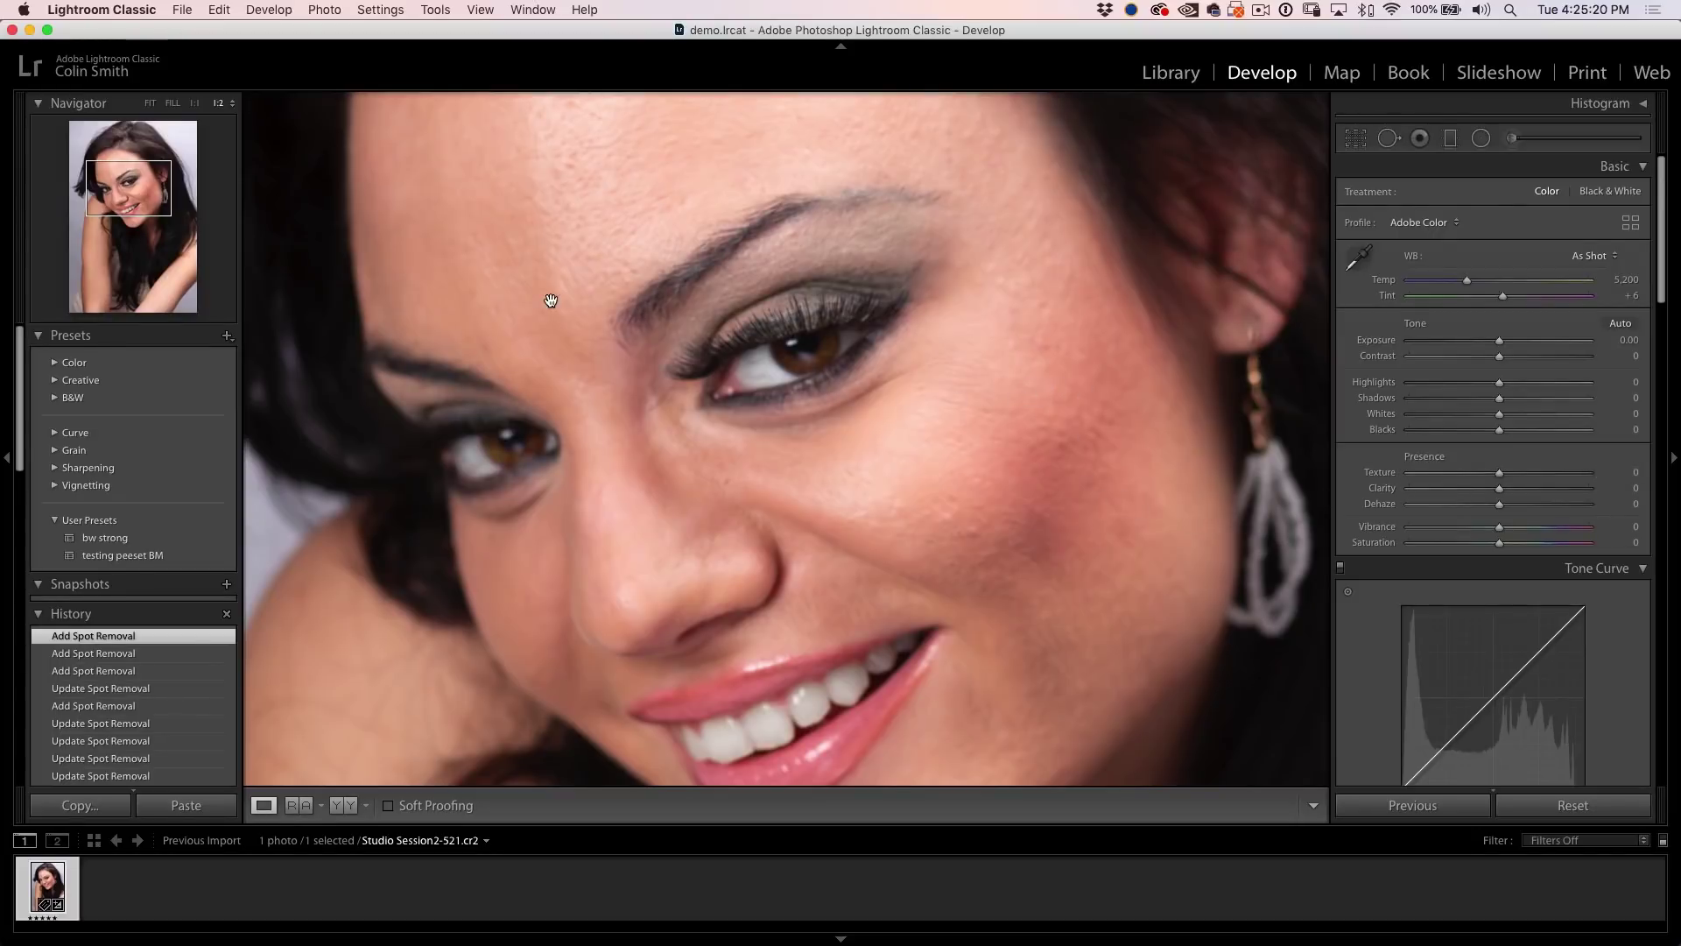
Step: Paint a new Adjustment Brush mask over the facial skin with Auto Mask and the mask overlay on, avoiding the eyes and mouth
left_click(151, 104)
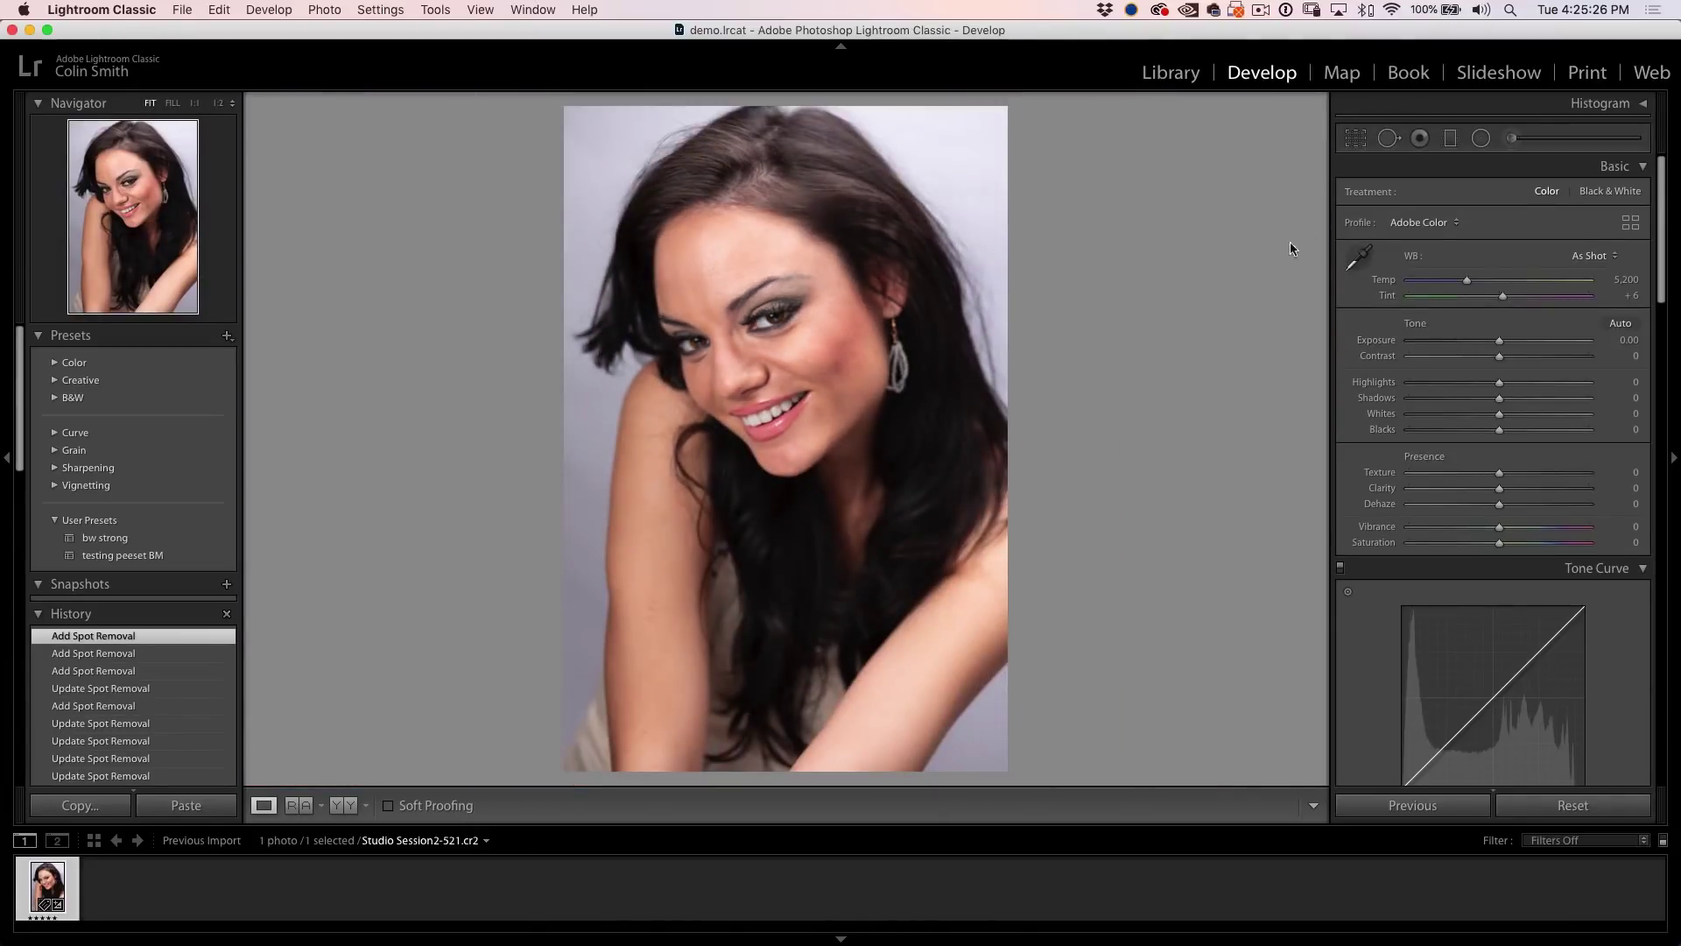
left_click(1511, 139)
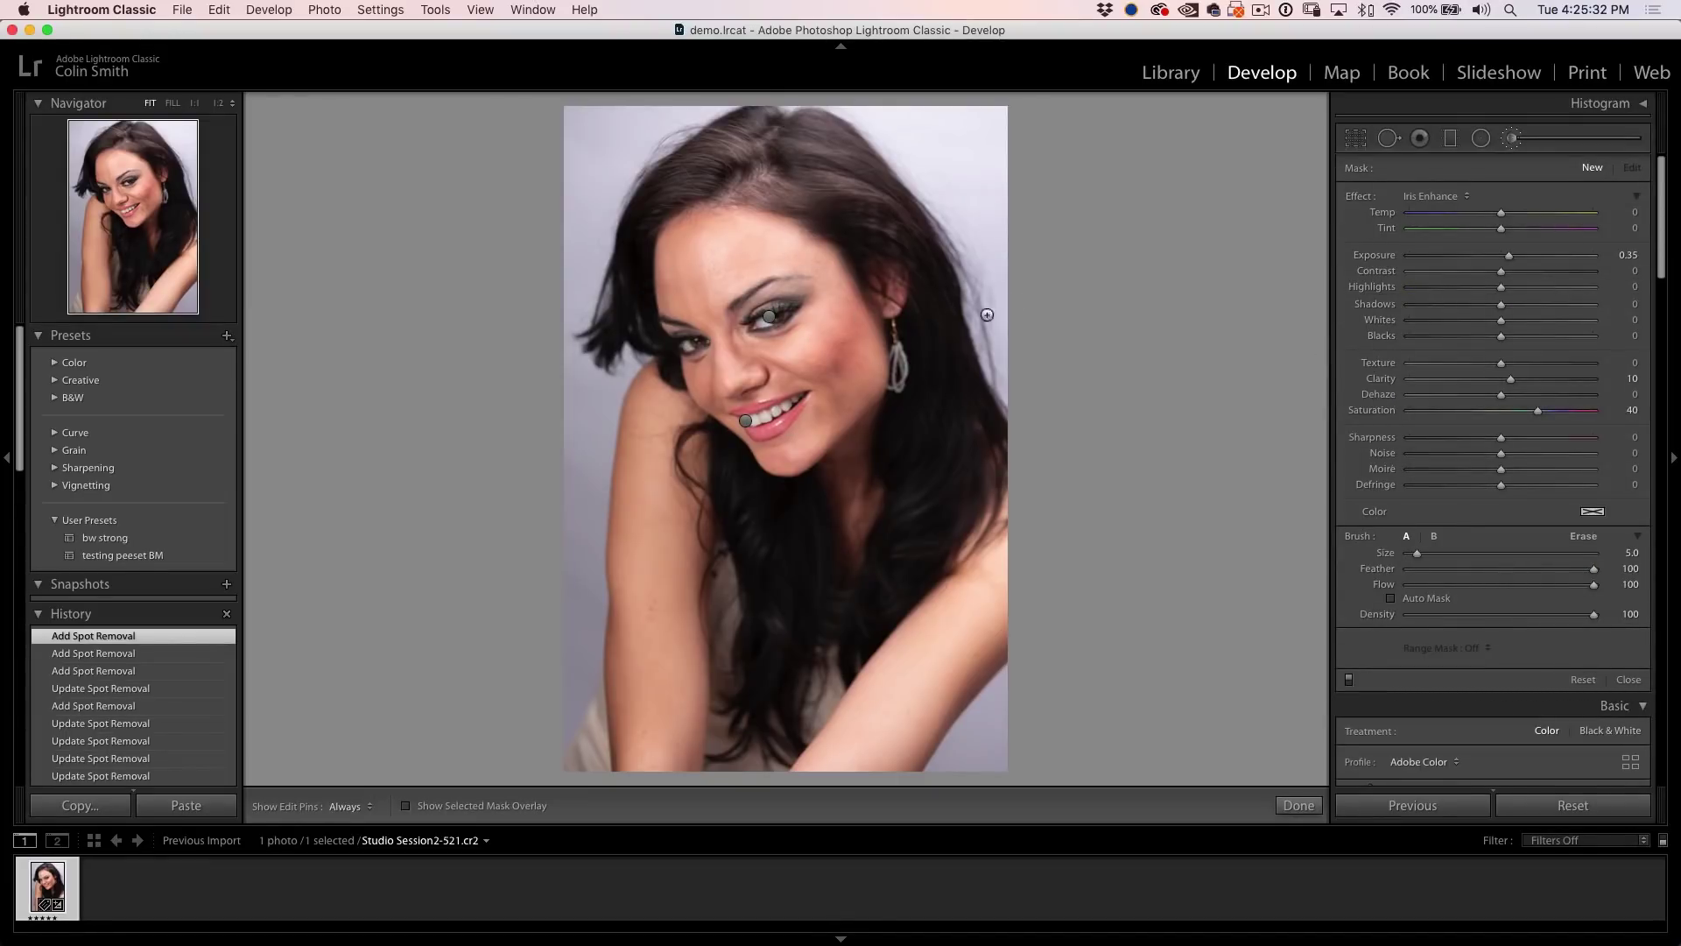
left_click(1391, 598)
left_click(430, 814)
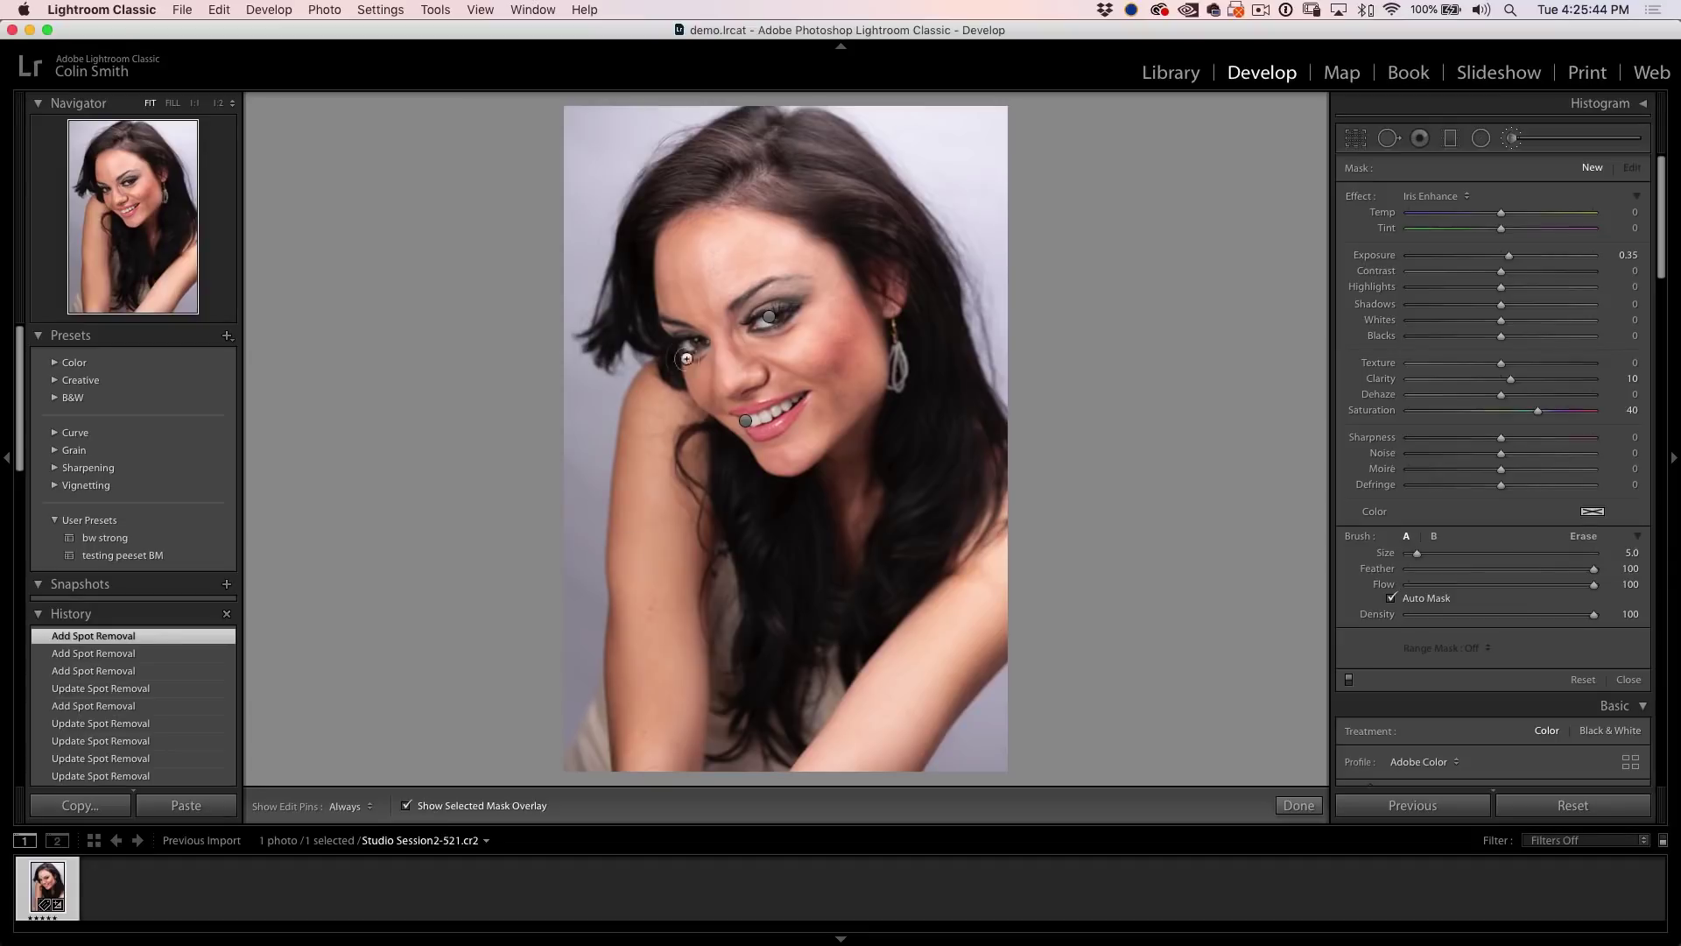
mouse_move(694, 265)
left_mouse_down()
mouse_move(677, 315)
mouse_move(707, 311)
mouse_move(775, 251)
mouse_move(709, 237)
mouse_move(776, 231)
mouse_move(813, 248)
mouse_move(760, 268)
mouse_move(837, 273)
mouse_move(868, 310)
mouse_move(871, 377)
mouse_move(785, 464)
mouse_move(857, 349)
mouse_move(834, 371)
mouse_move(841, 319)
mouse_move(810, 308)
mouse_move(821, 283)
mouse_move(729, 312)
left_mouse_up()
key("h")
mouse_move(832, 299)
left_mouse_down()
mouse_move(819, 333)
mouse_move(754, 359)
mouse_move(811, 371)
mouse_move(717, 392)
mouse_move(726, 334)
left_mouse_up()
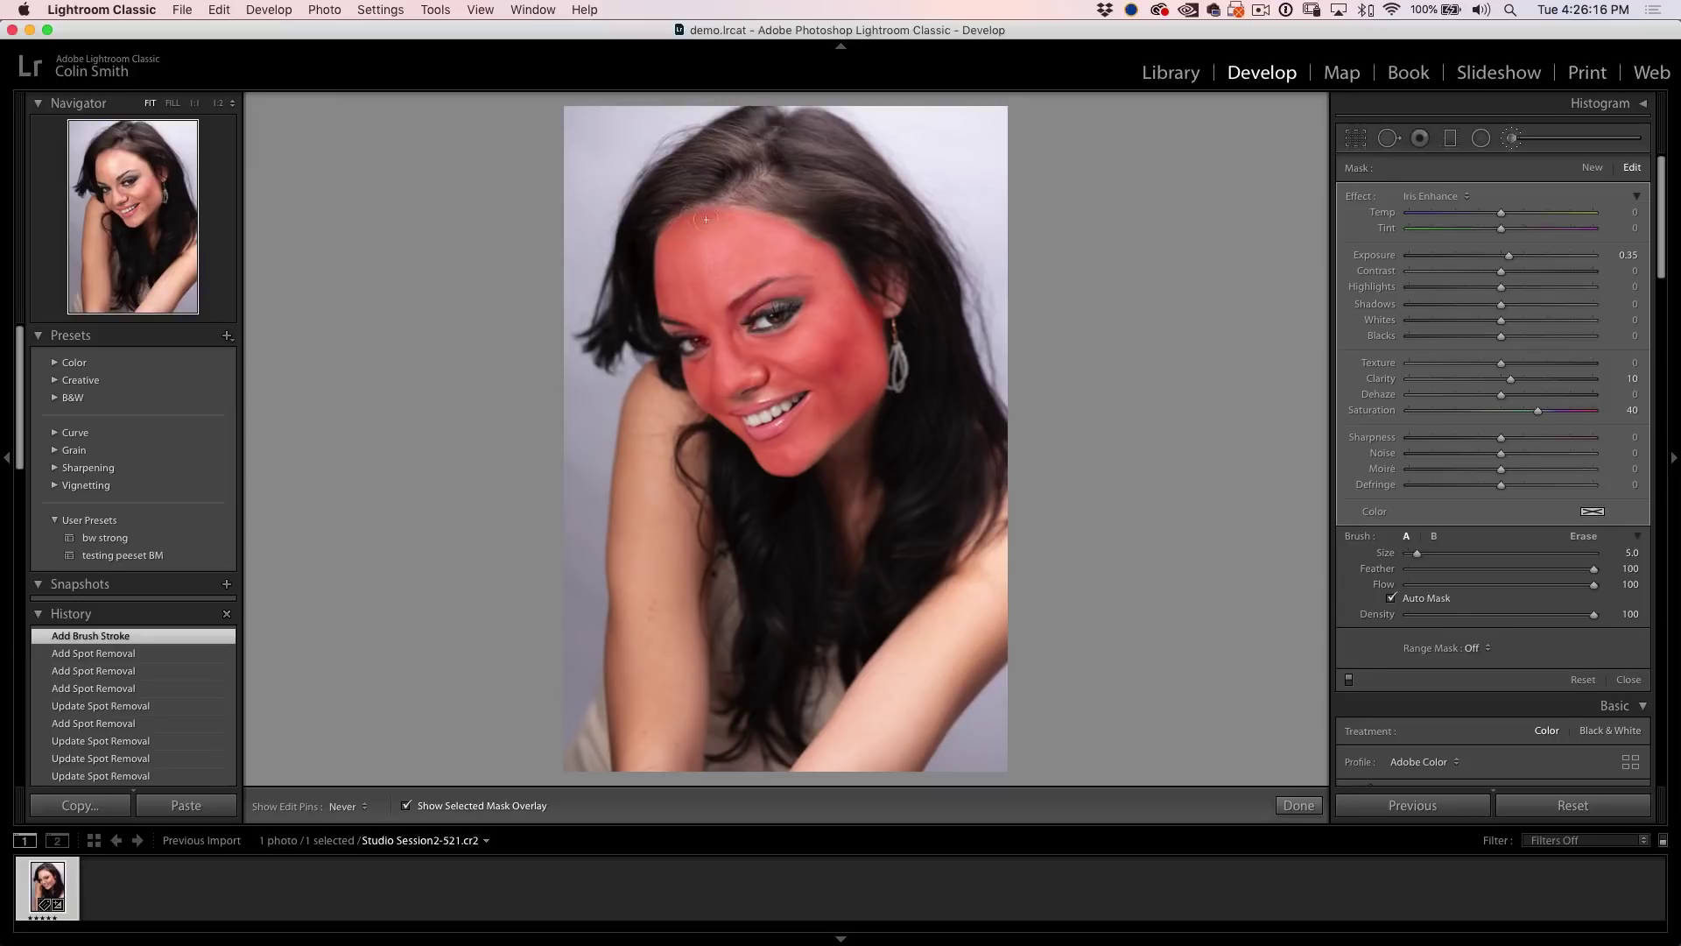
Step: Fill the remaining gaps in the face mask along the temple, cheek, and forehead
left_click(841, 299)
key("h")
left_click(936, 288)
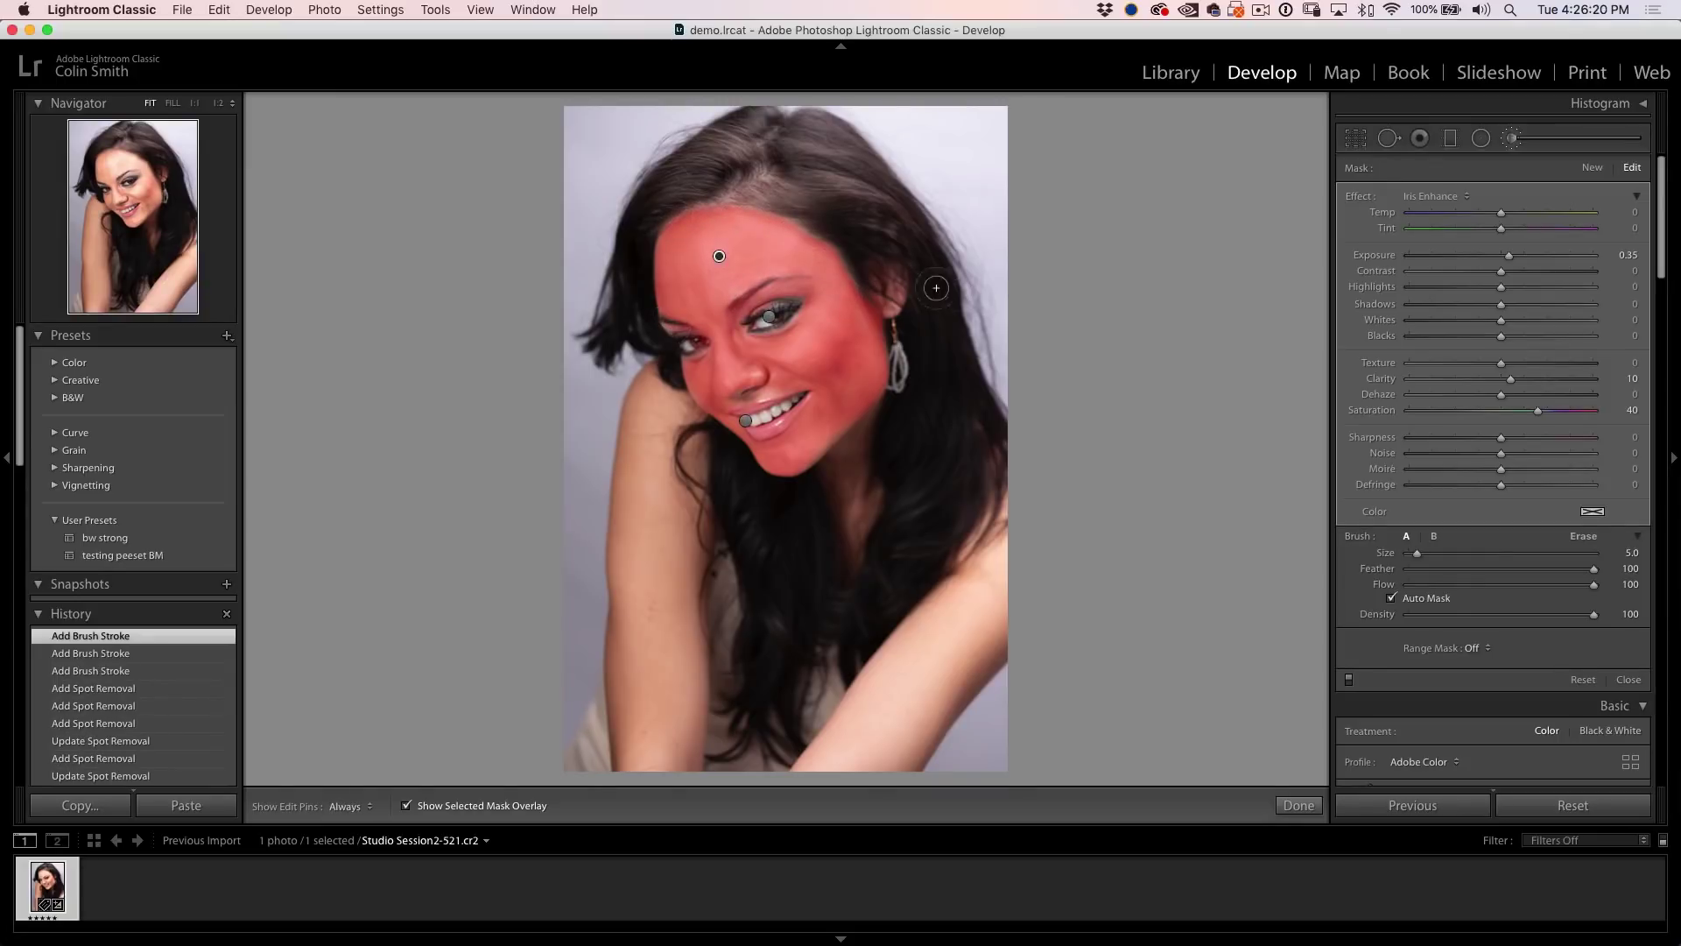
key("h")
left_click_drag(804, 363, 866, 365)
mouse_move(739, 390)
left_mouse_down()
mouse_move(863, 357)
mouse_move(812, 234)
left_mouse_up()
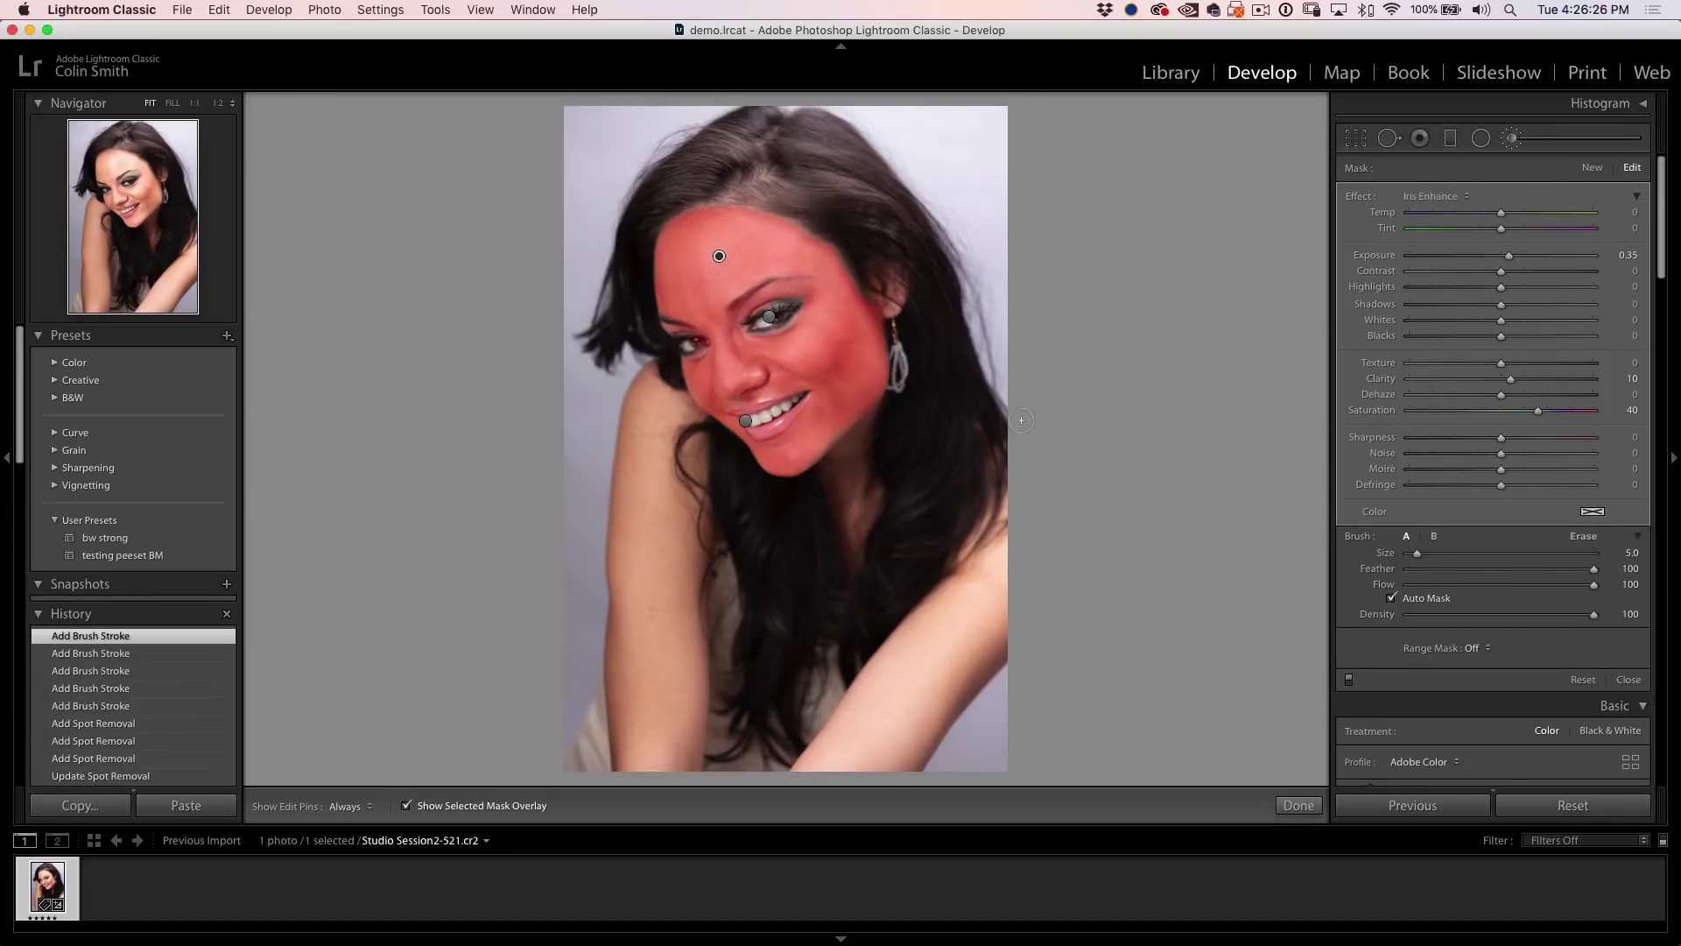
Step: Hide the mask overlay and reset all effect sliders of the face mask to zero
left_click(407, 805)
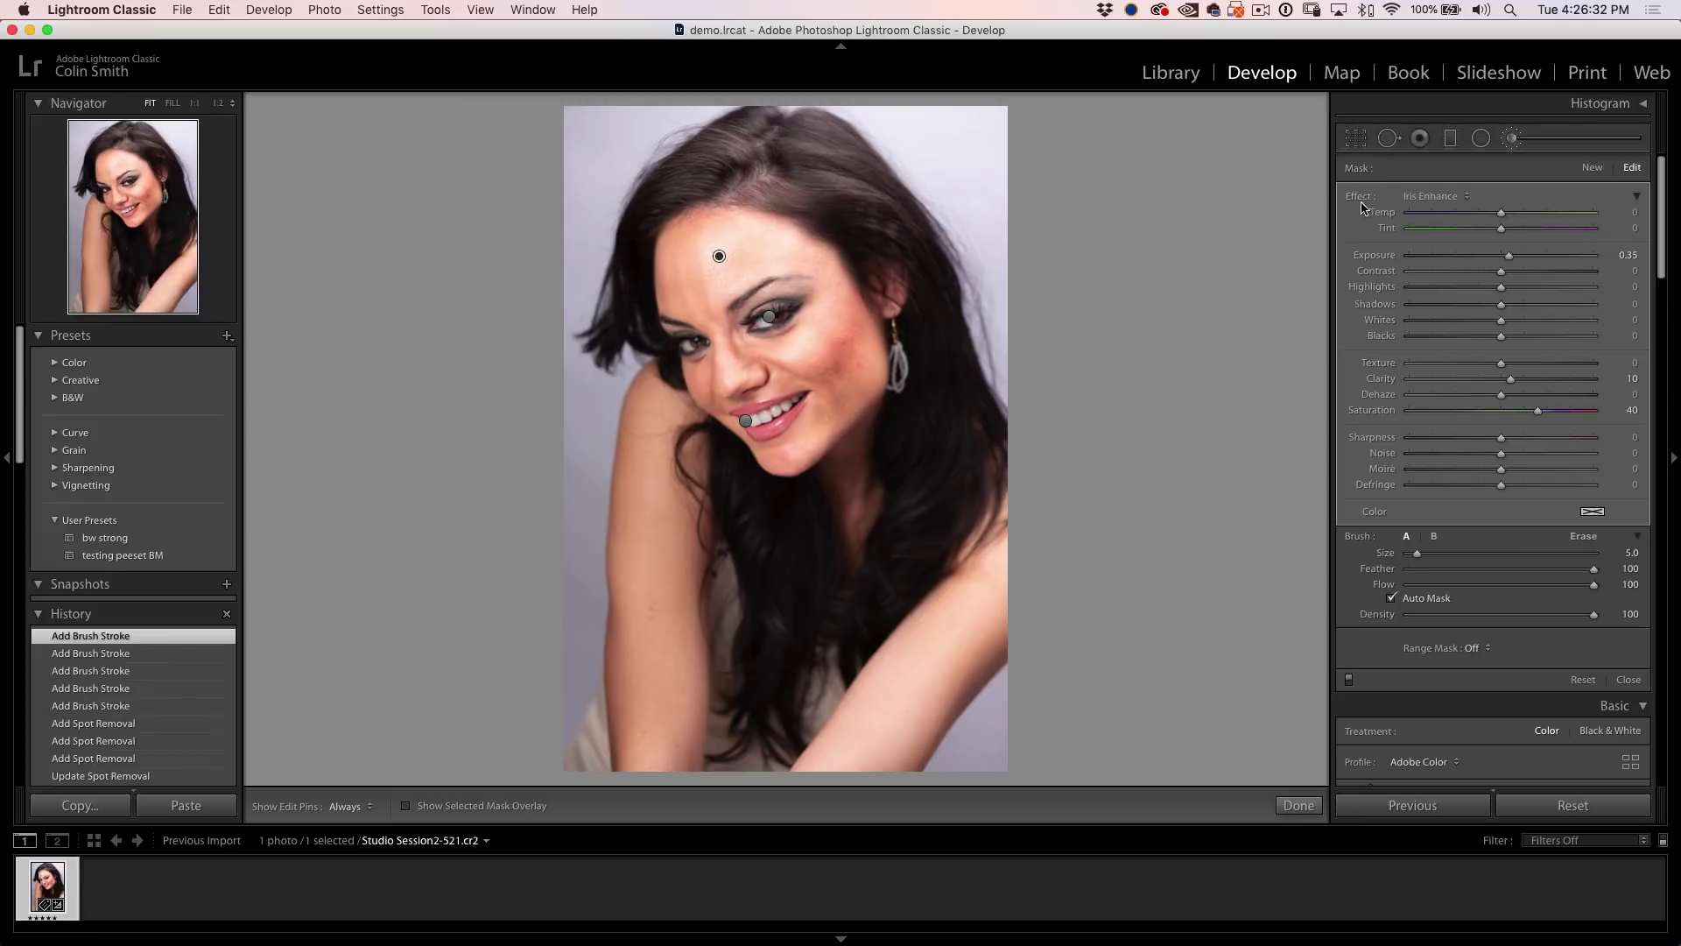
key("alt")
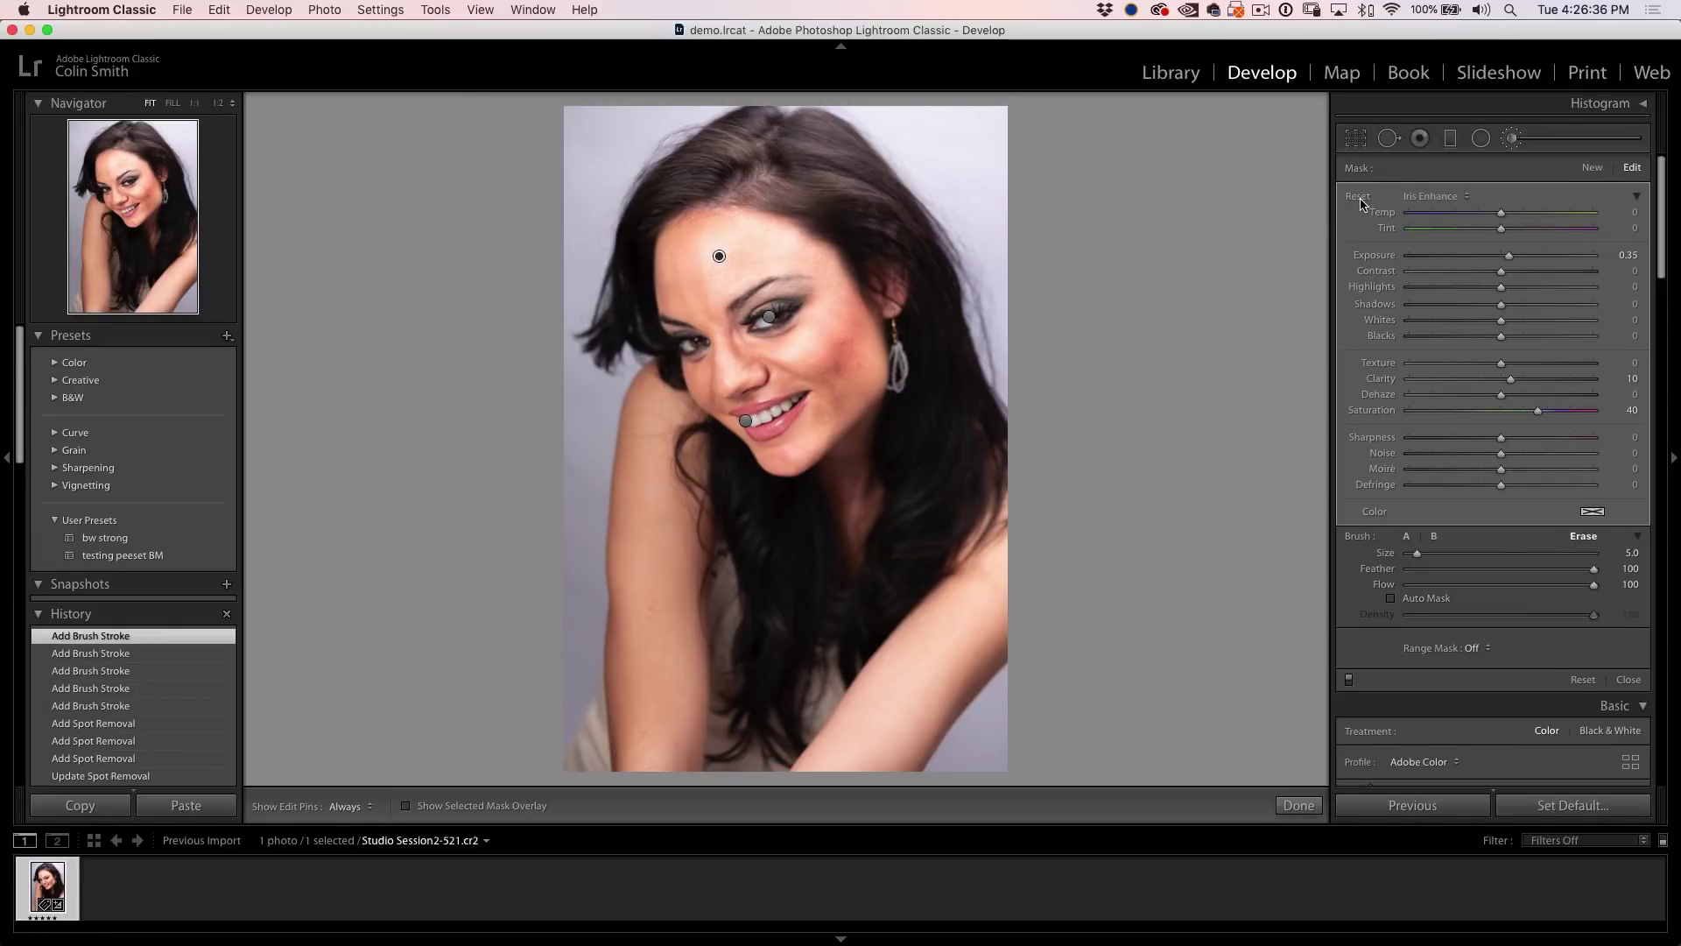
left_click(1360, 198, "alt")
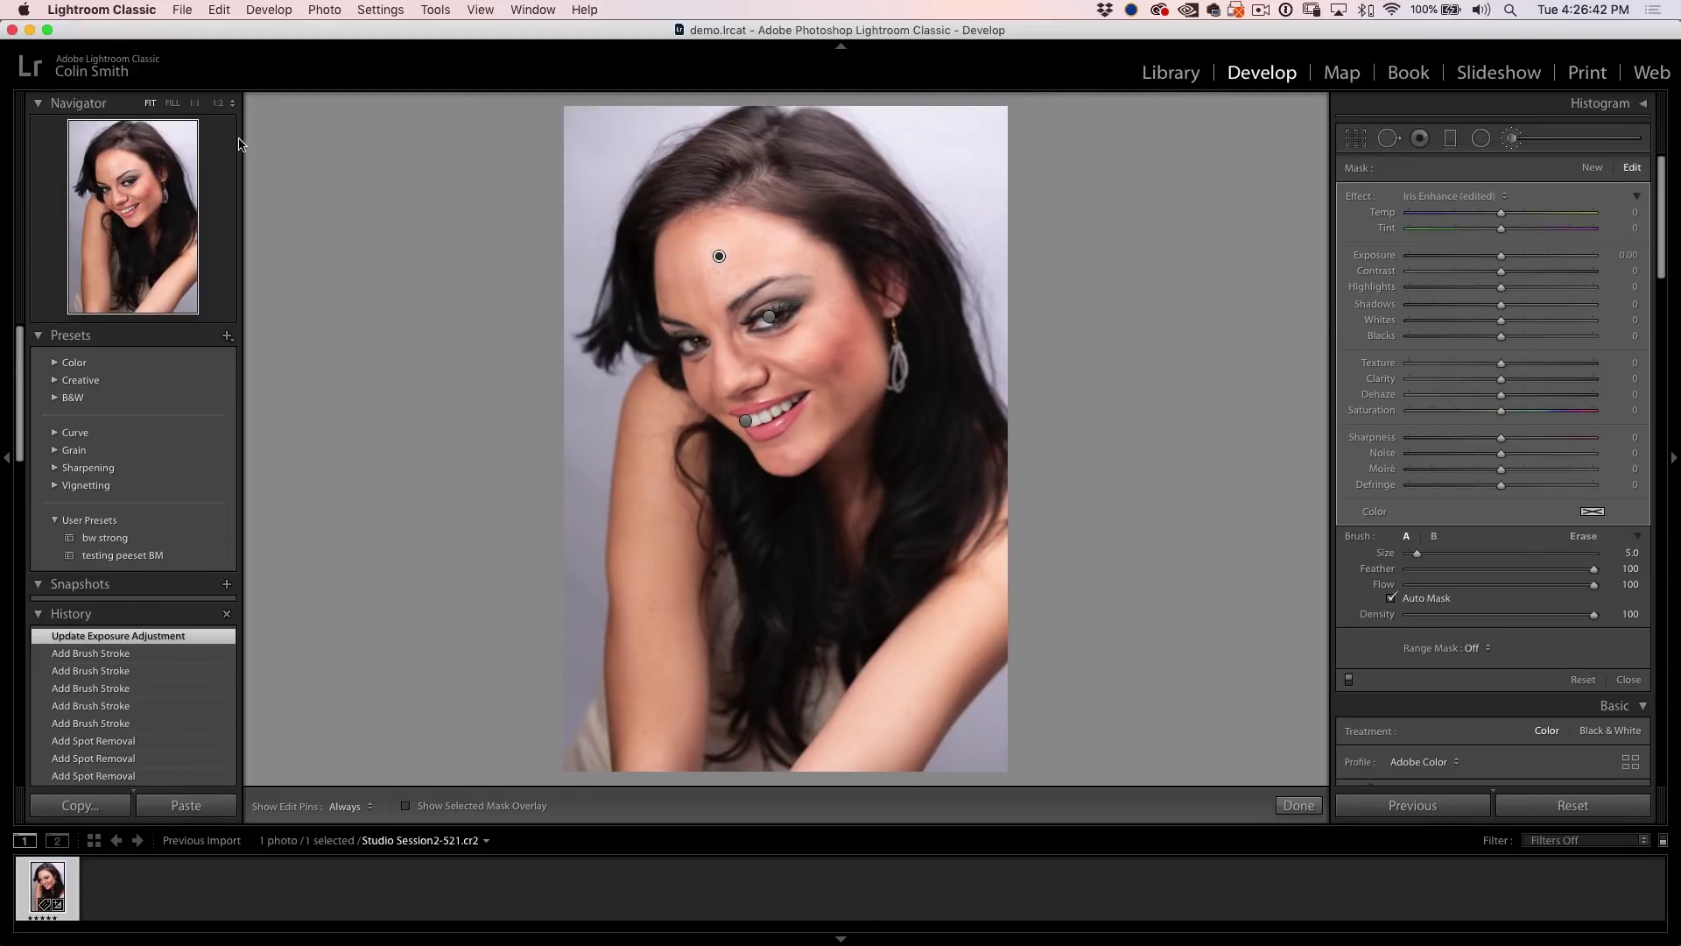
Step: Smooth the masked facial skin by setting Texture to -45
left_click(194, 102)
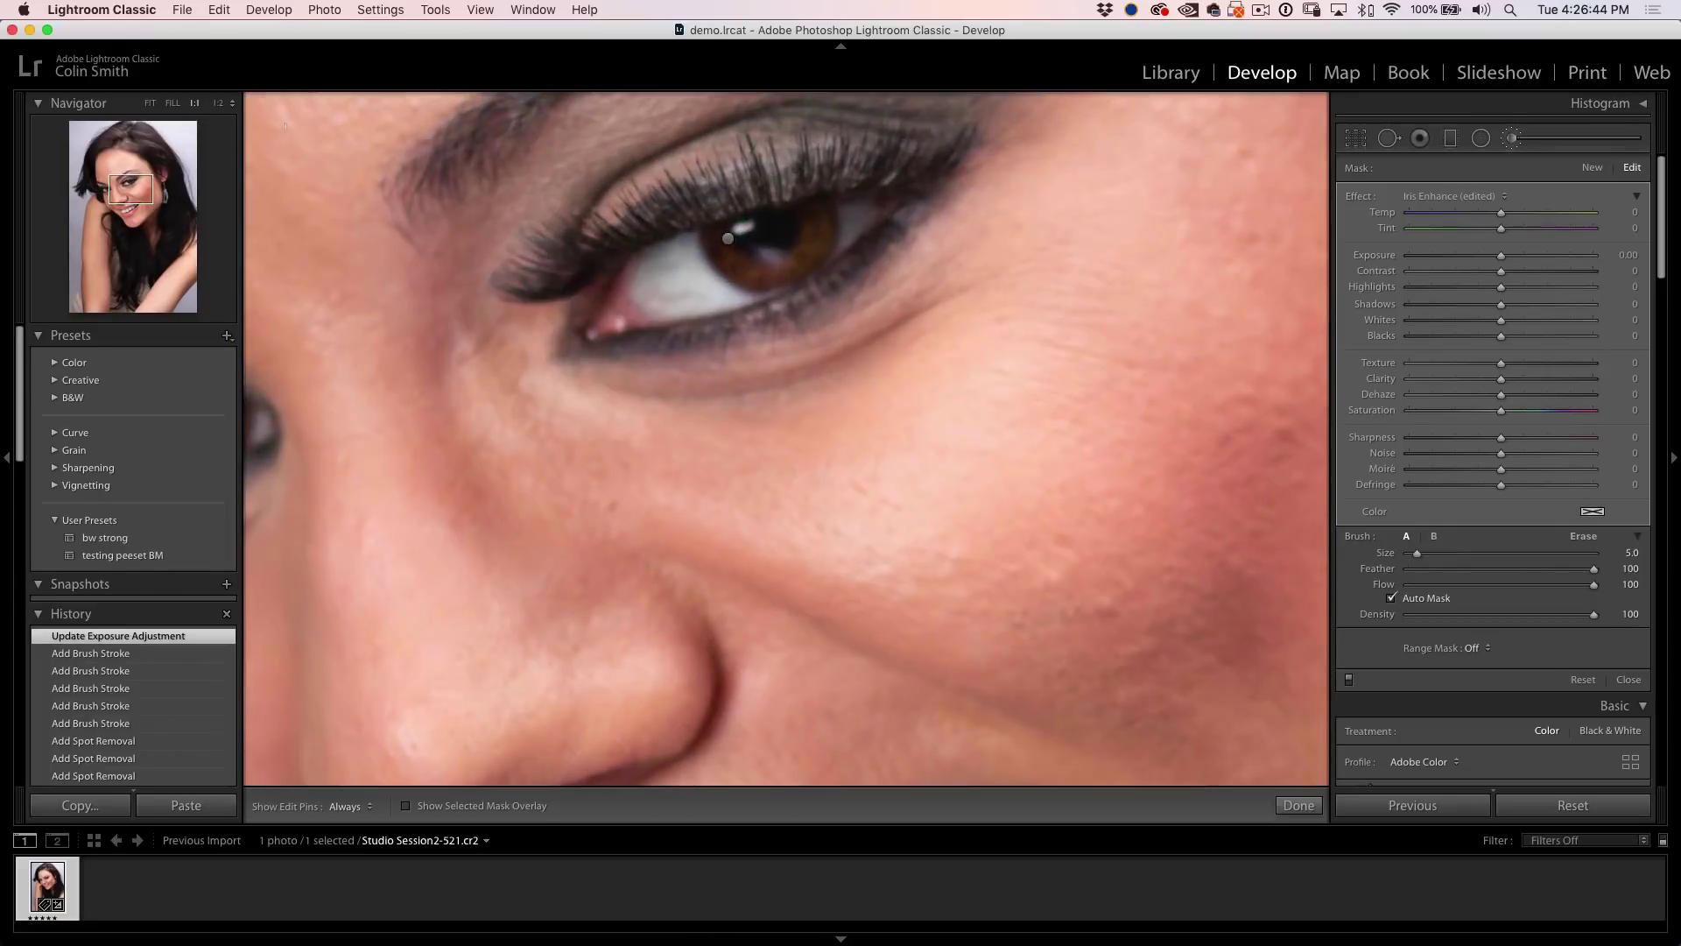
left_click(219, 103)
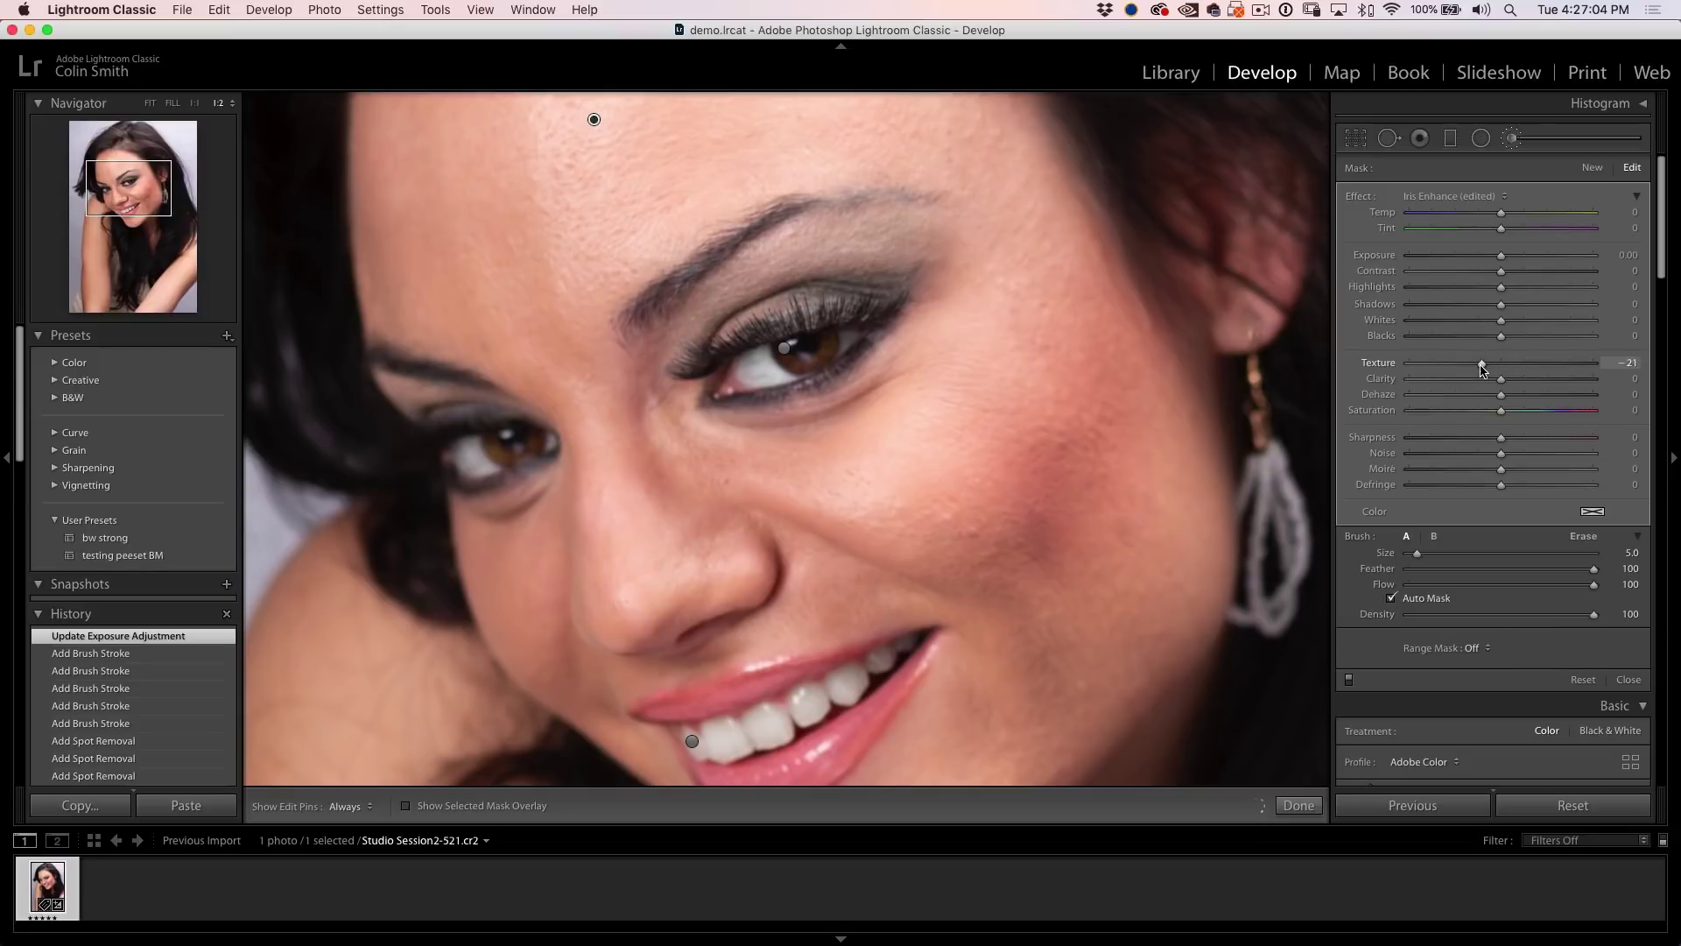
left_click_drag(1464, 369, 1502, 365)
left_click_drag(1476, 368, 1469, 366)
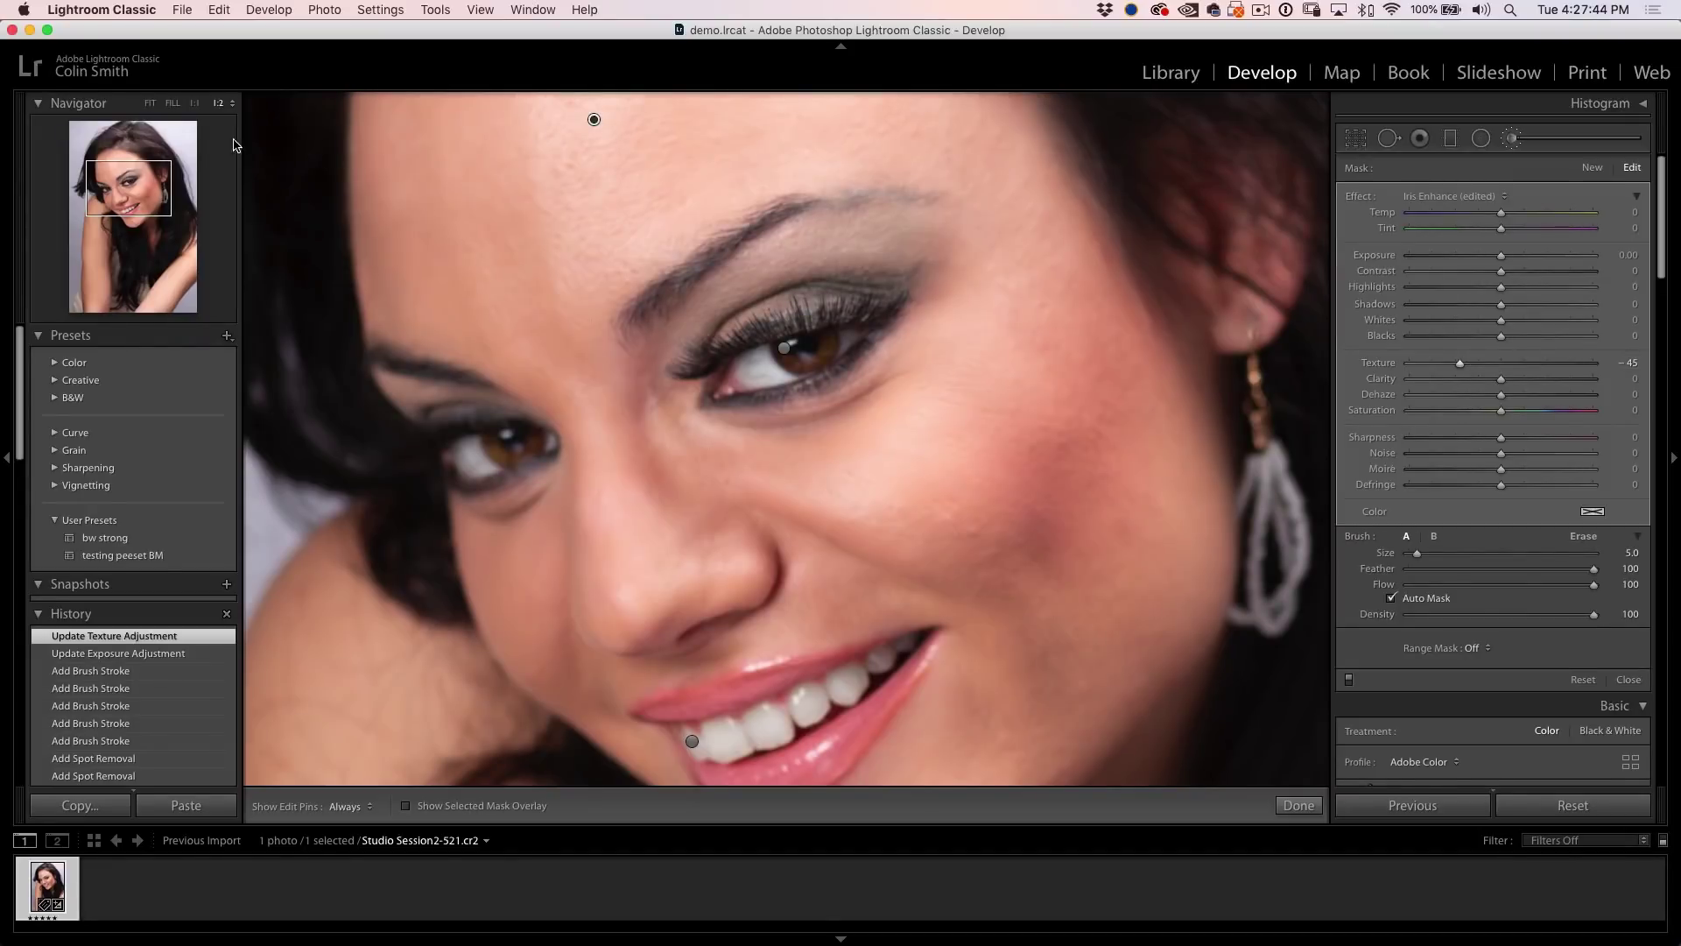
Step: Close the Adjustment Brush and compare the retouched face with the original several times
left_click(173, 102)
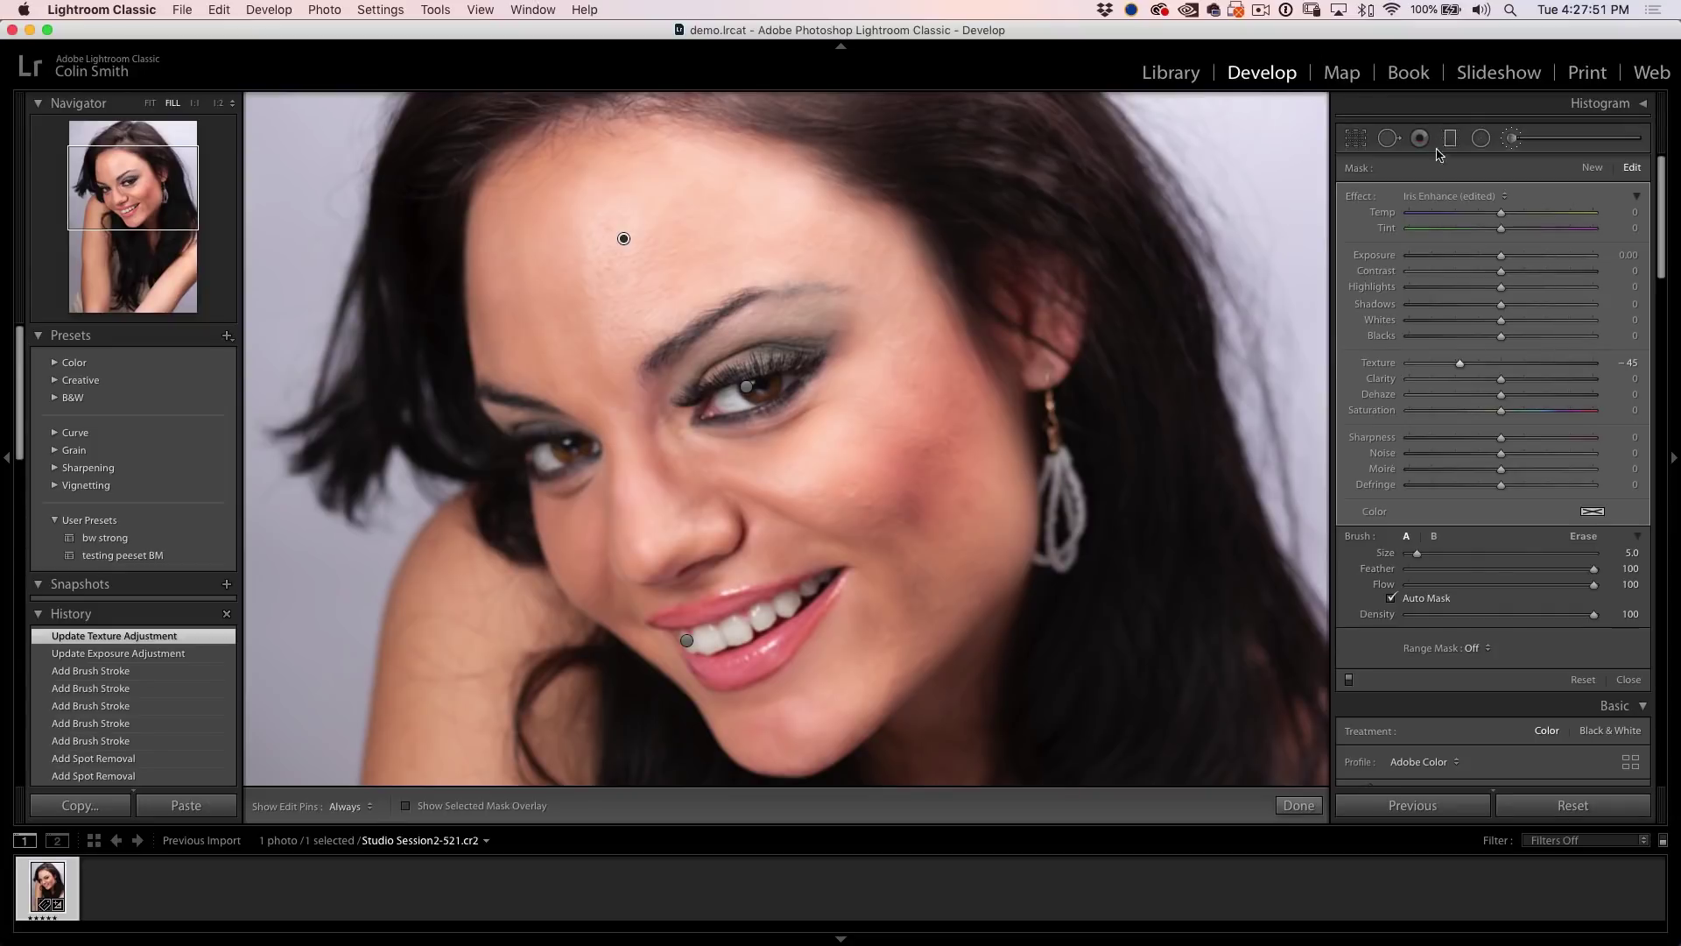
left_click(1358, 140)
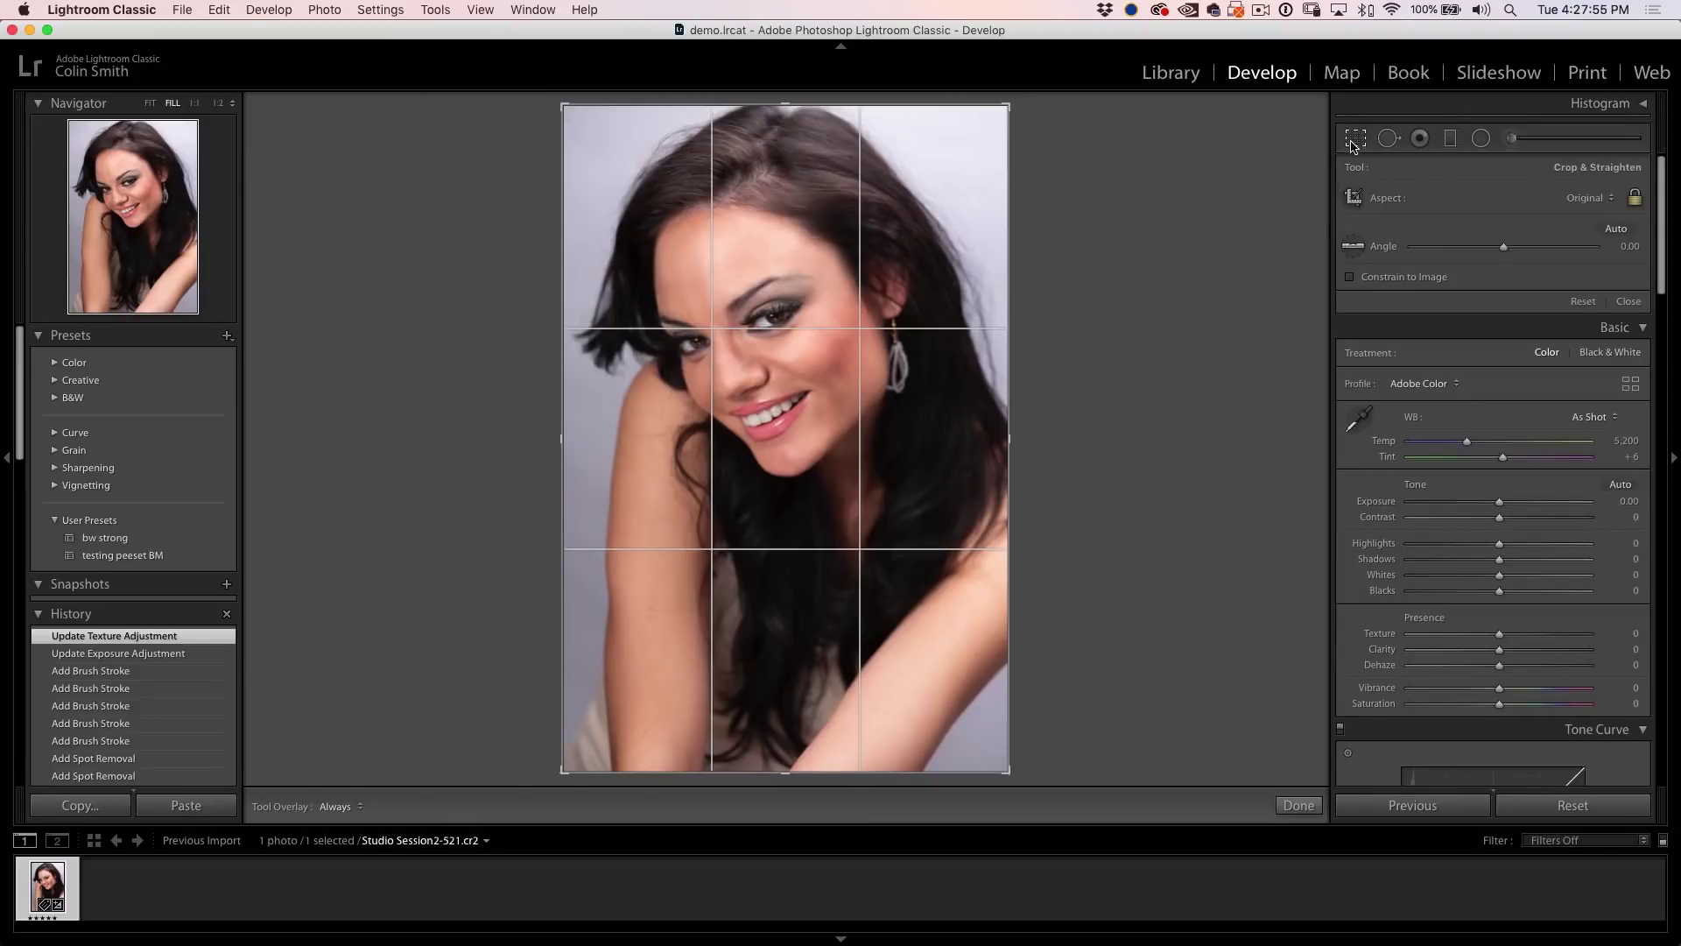
left_click(1355, 140)
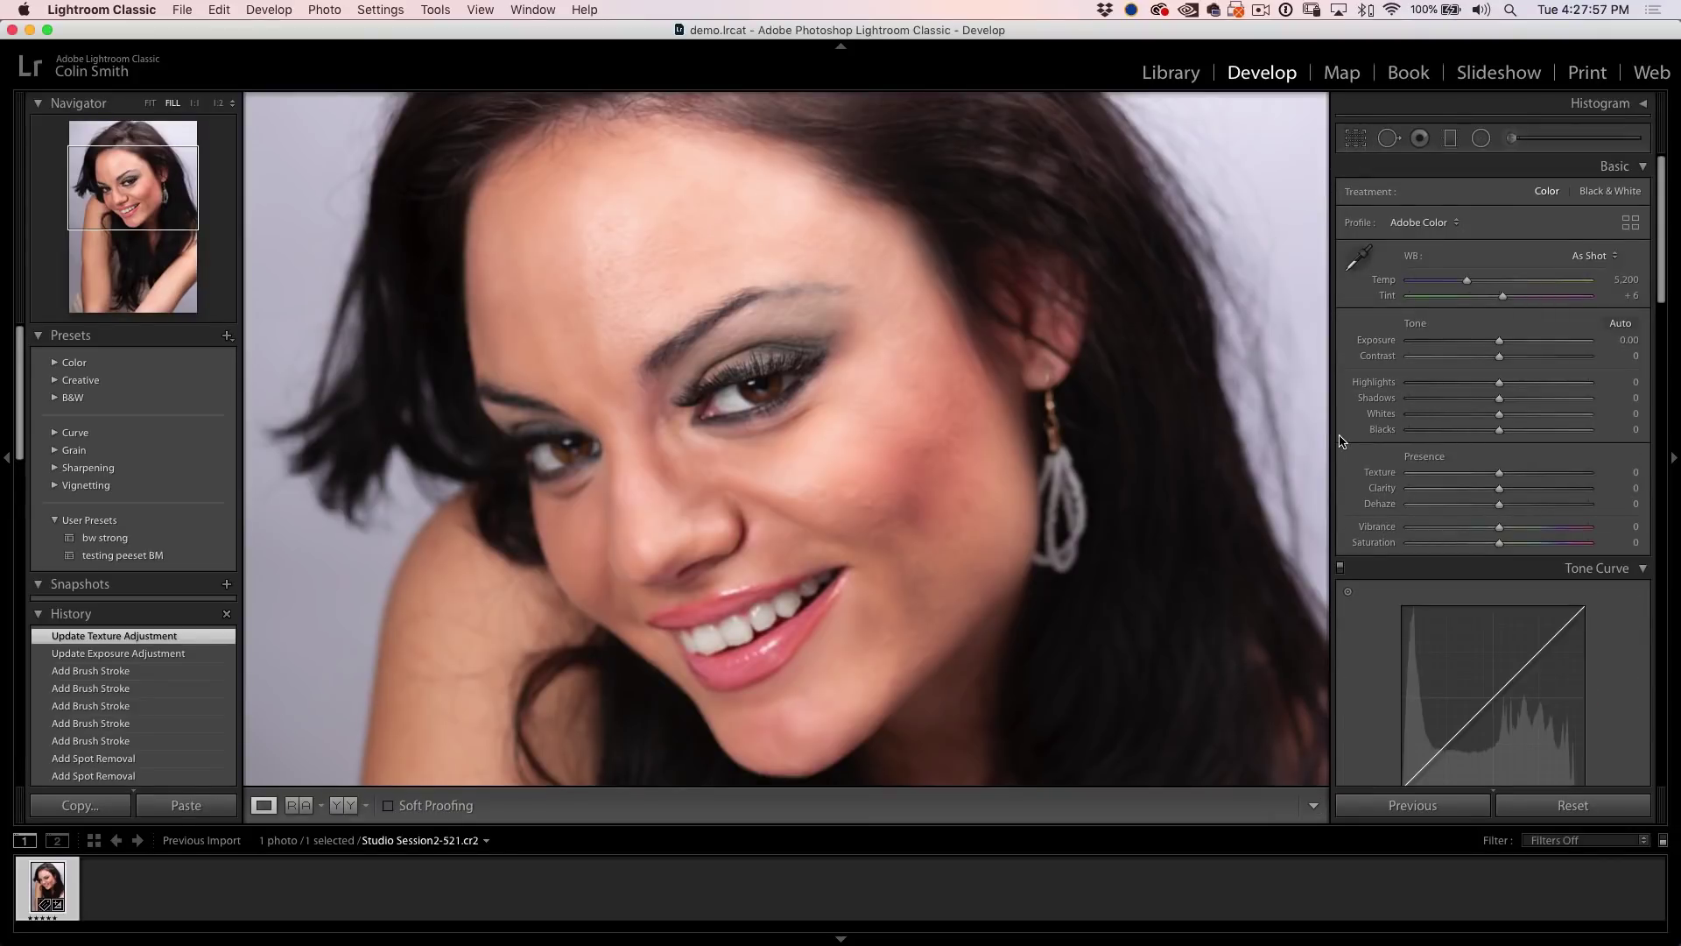
key("backslash")
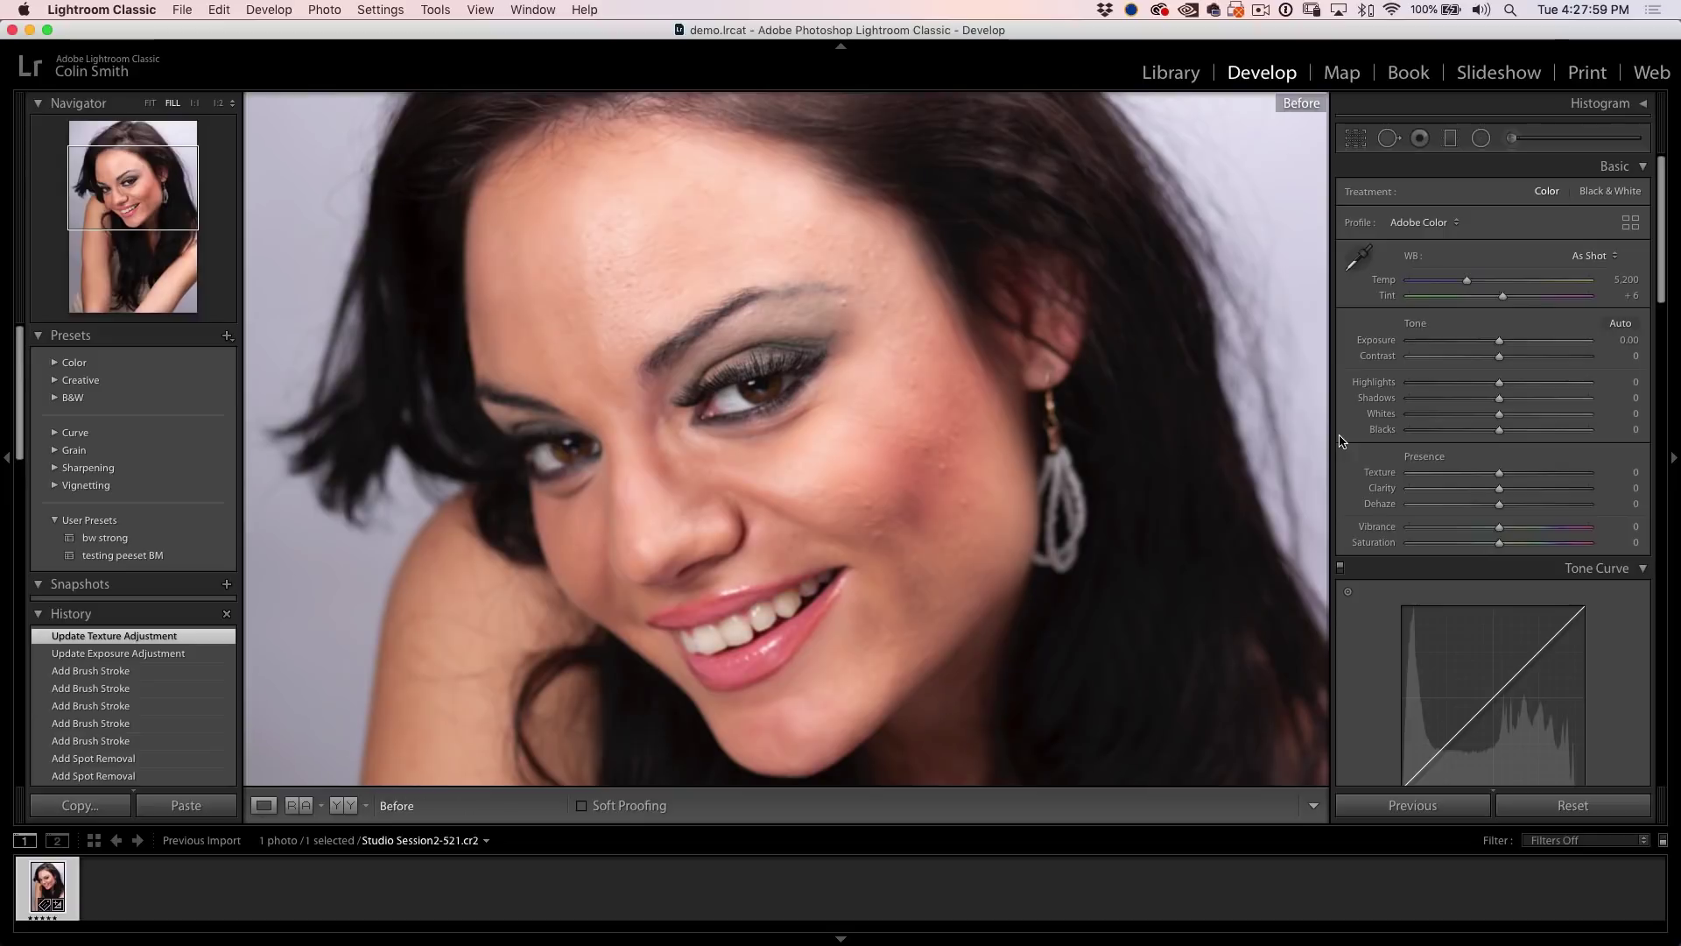
key("backslash")
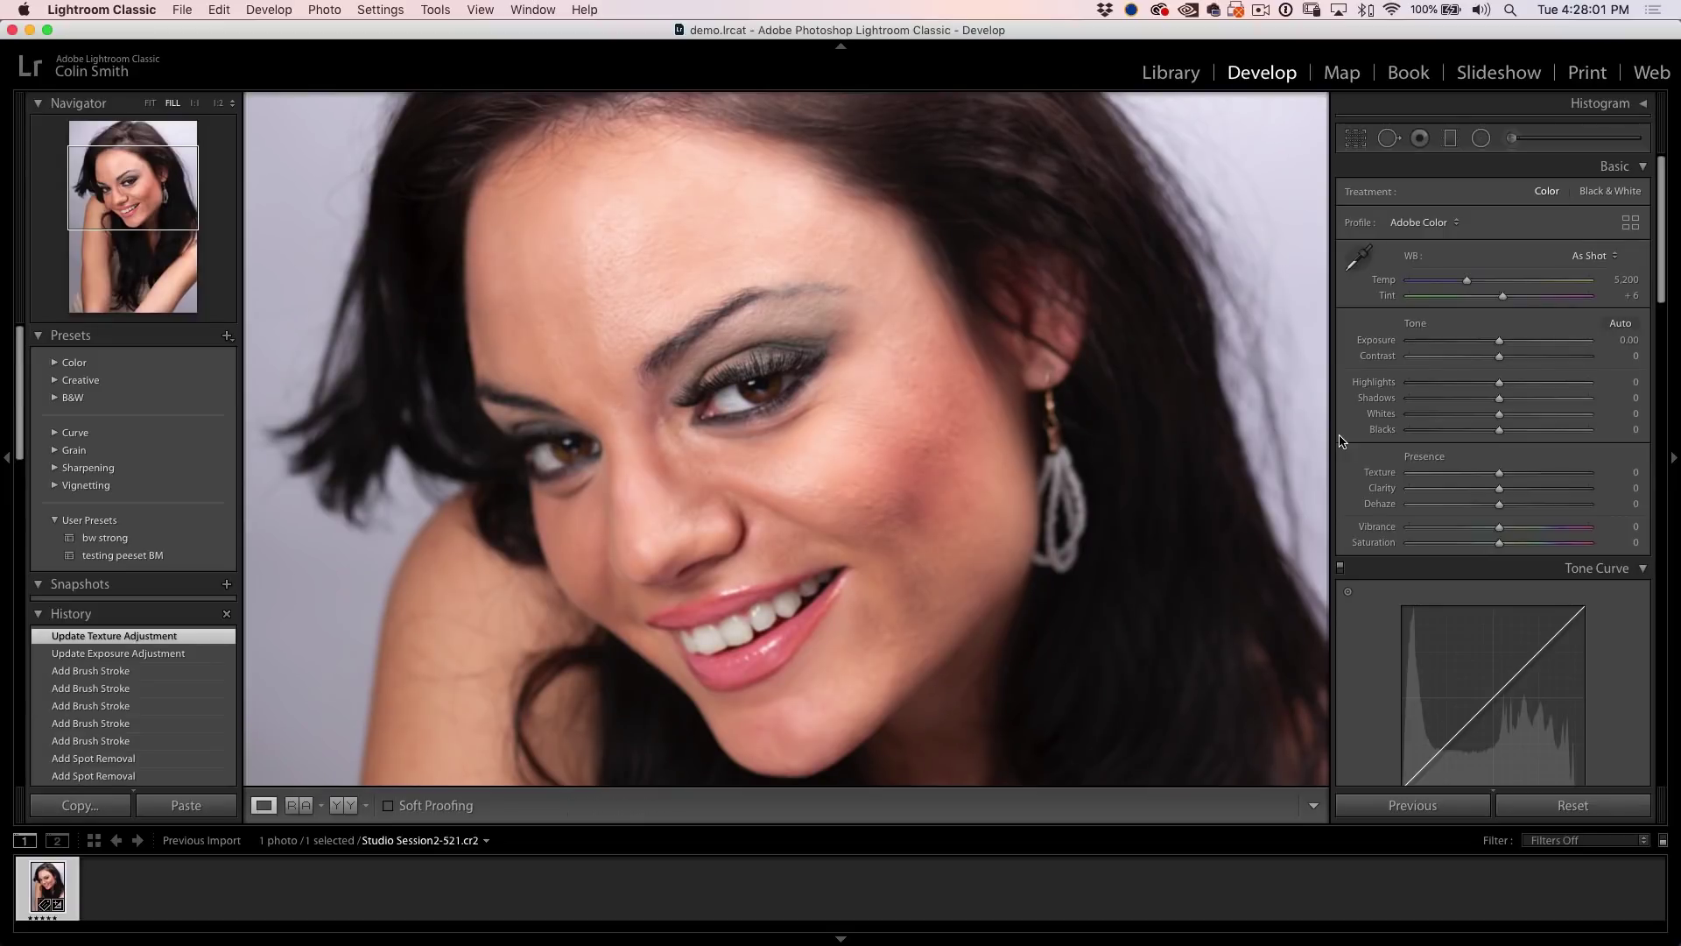
key("backslash")
key("backslash")
key("backslash")
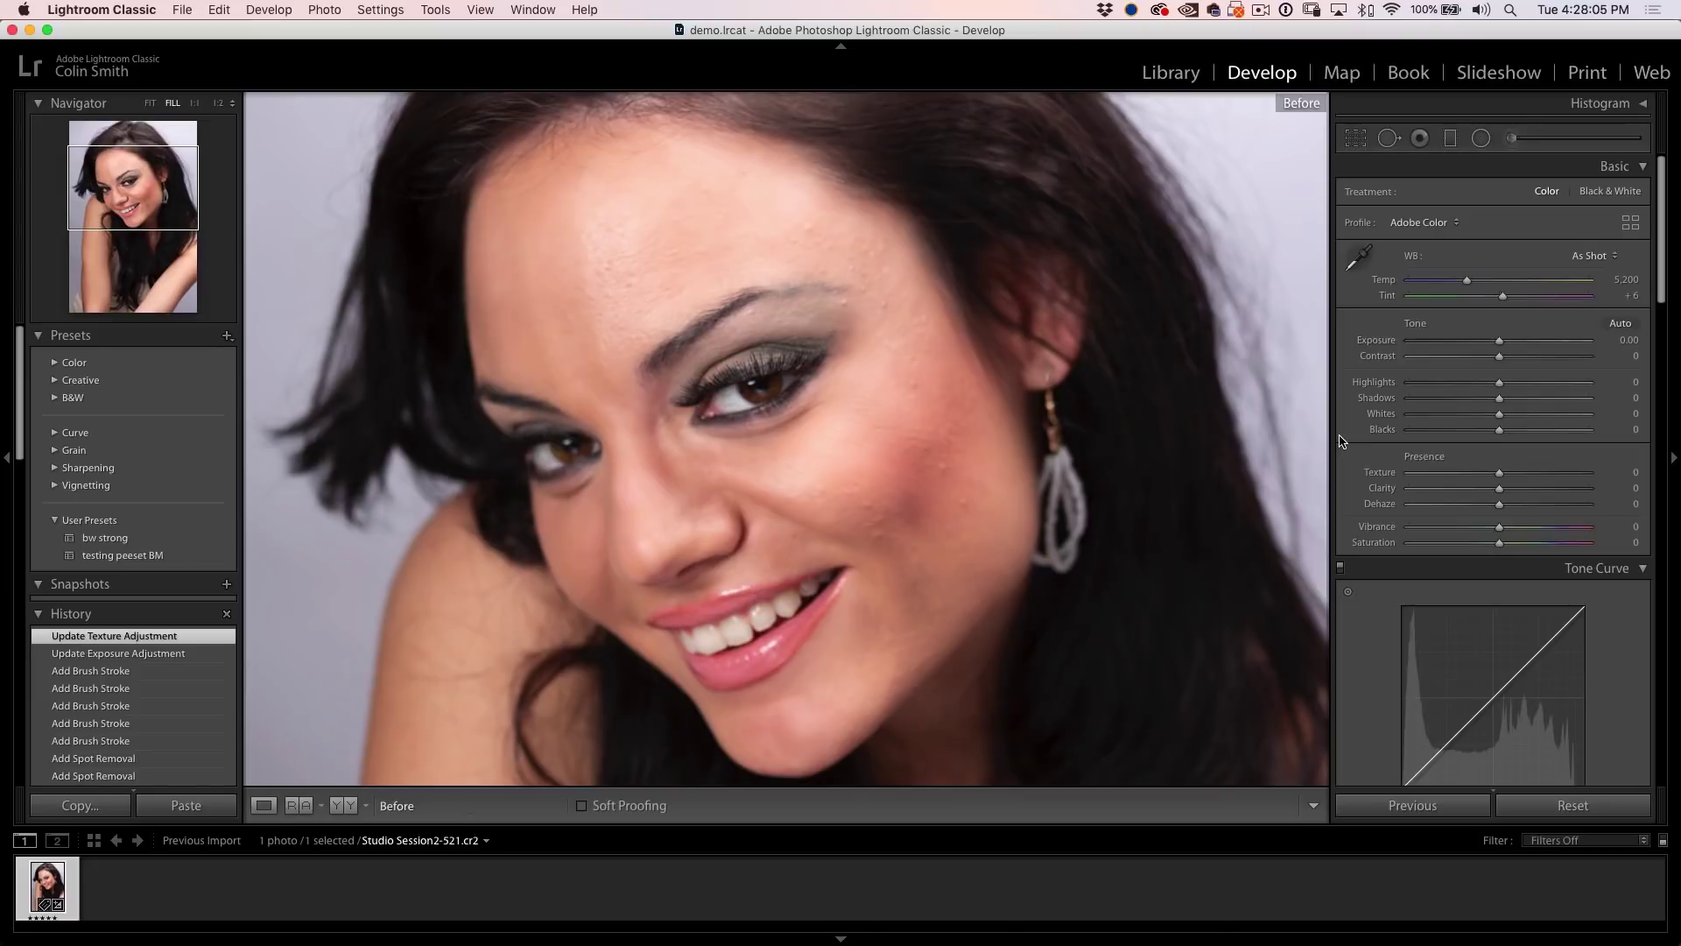
key("backslash")
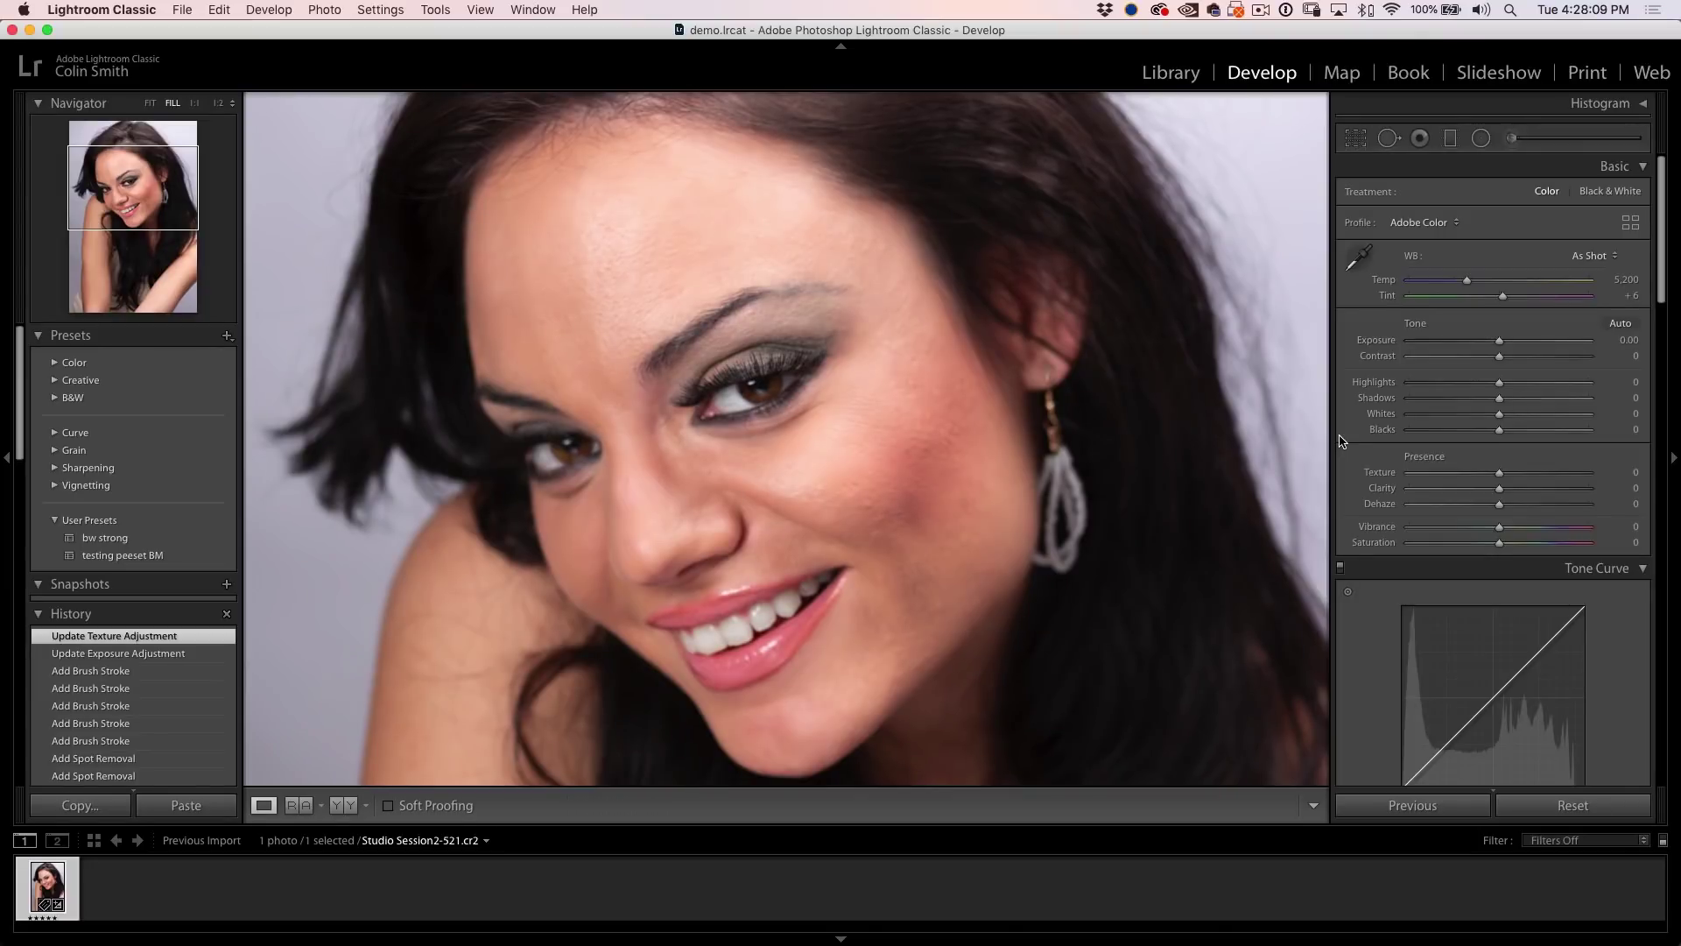
Step: Begin a new Adjustment Brush mask at size 7 with the mask overlay shown, and paint it over the hair
left_click_drag(968, 506, 853, 207)
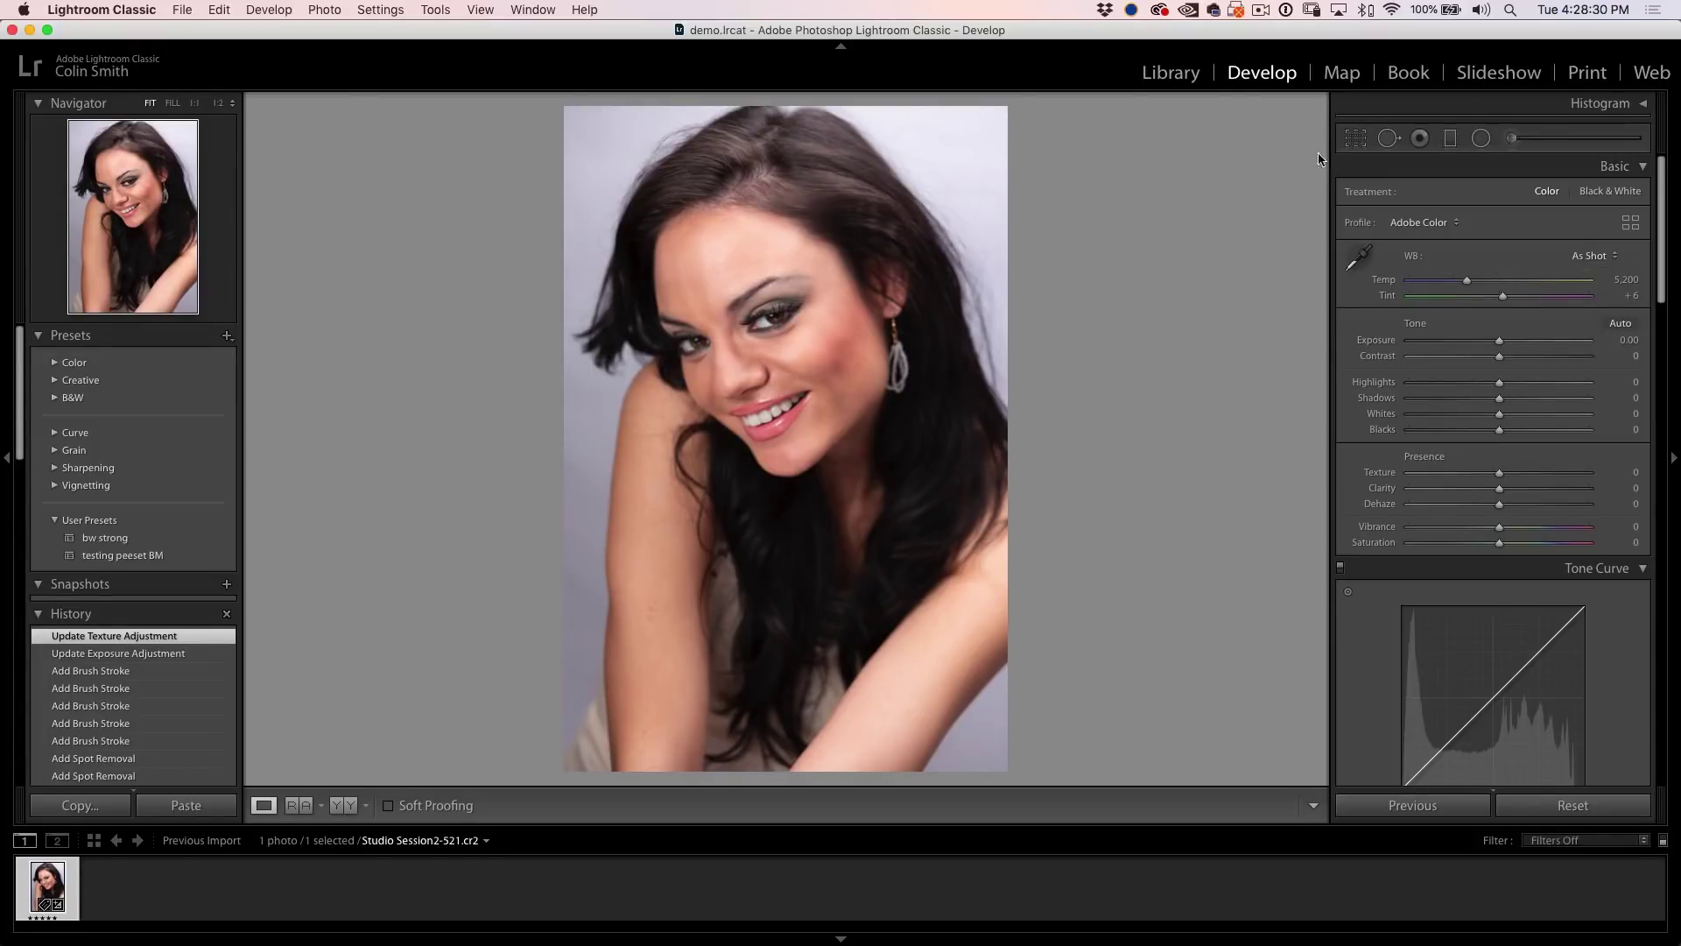
left_click(1510, 140)
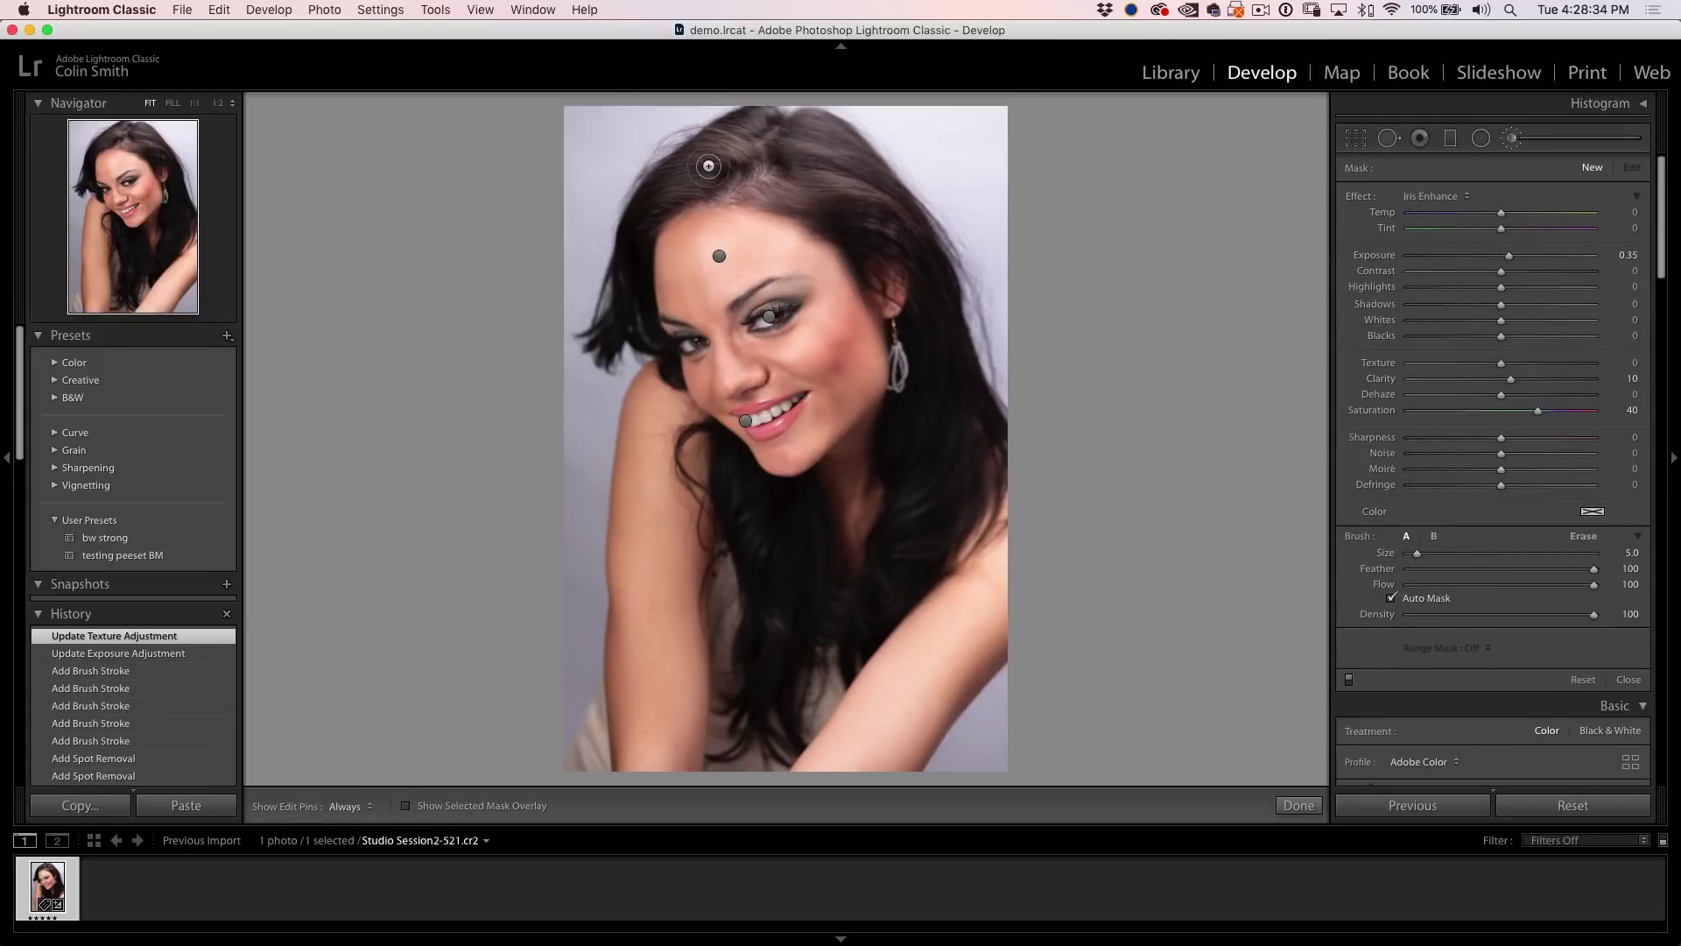
key("bracketright")
key("bracketright")
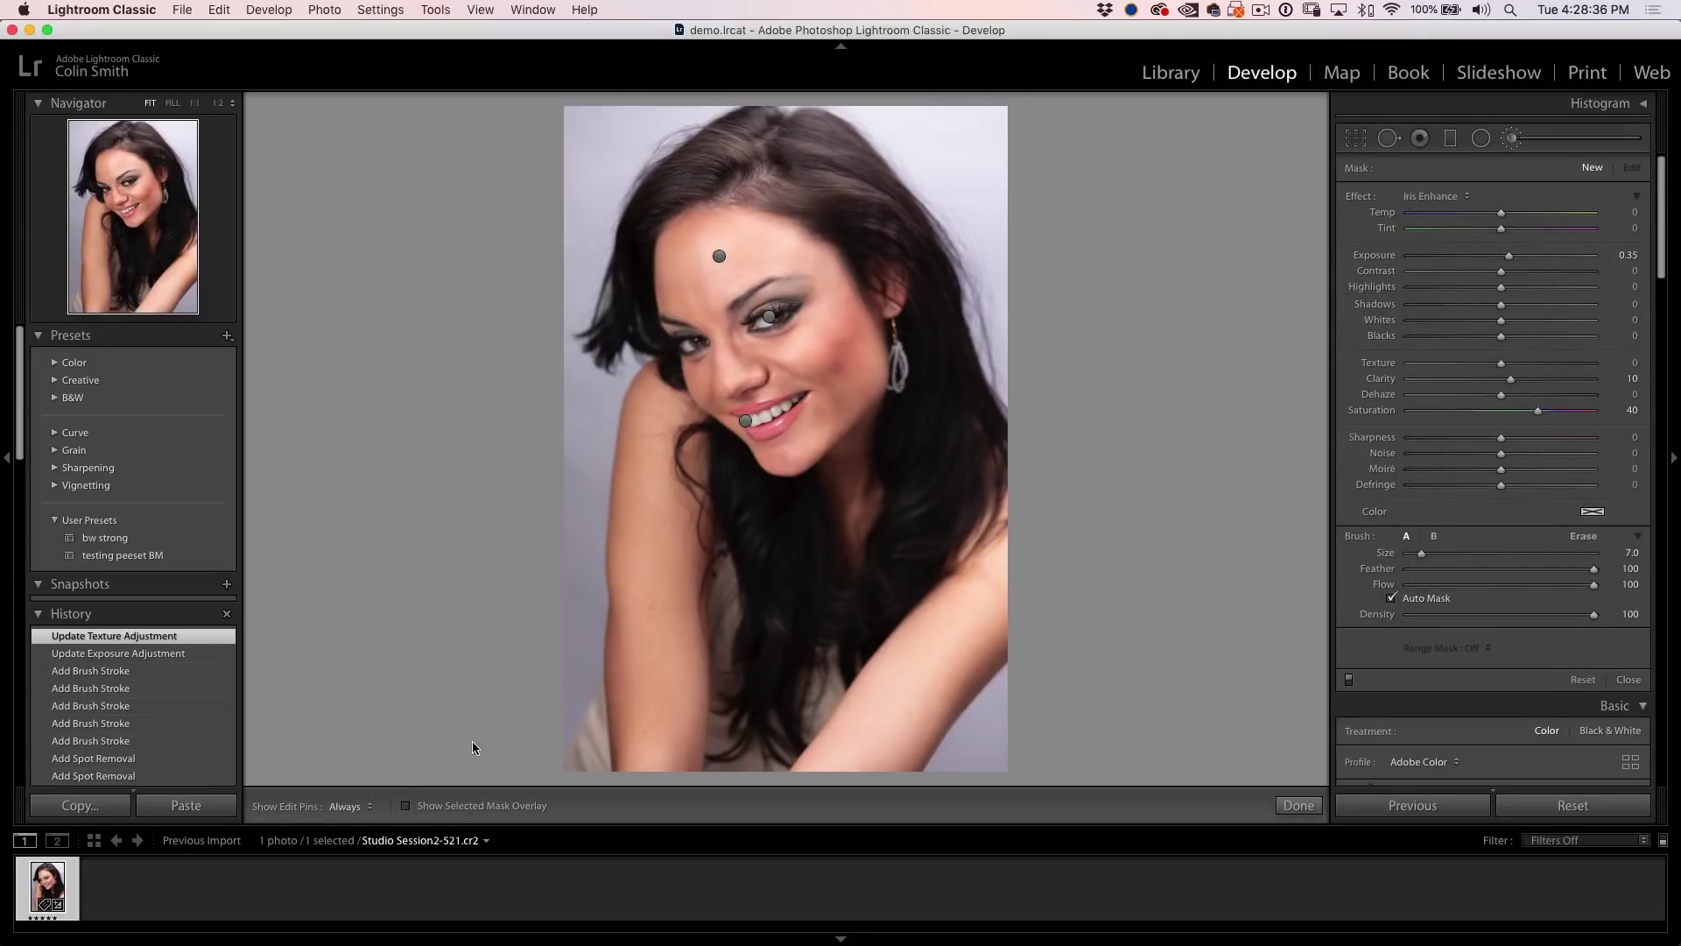
left_click(406, 805)
key("h")
mouse_move(744, 122)
left_mouse_down()
mouse_move(634, 234)
mouse_move(633, 338)
mouse_move(627, 253)
mouse_move(691, 174)
mouse_move(768, 130)
mouse_move(755, 168)
mouse_move(774, 189)
mouse_move(876, 210)
mouse_move(806, 139)
mouse_move(770, 131)
mouse_move(826, 130)
mouse_move(810, 159)
mouse_move(846, 142)
mouse_move(883, 183)
mouse_move(968, 369)
mouse_move(922, 345)
mouse_move(900, 468)
mouse_move(911, 457)
mouse_move(921, 521)
mouse_move(861, 629)
mouse_move(932, 542)
mouse_move(965, 429)
mouse_move(930, 429)
mouse_move(970, 434)
mouse_move(982, 417)
mouse_move(980, 486)
mouse_move(939, 489)
mouse_move(949, 350)
mouse_move(937, 423)
left_mouse_up()
mouse_move(742, 522)
left_mouse_down()
mouse_move(776, 615)
mouse_move(755, 700)
mouse_move(780, 499)
mouse_move(839, 604)
left_mouse_up()
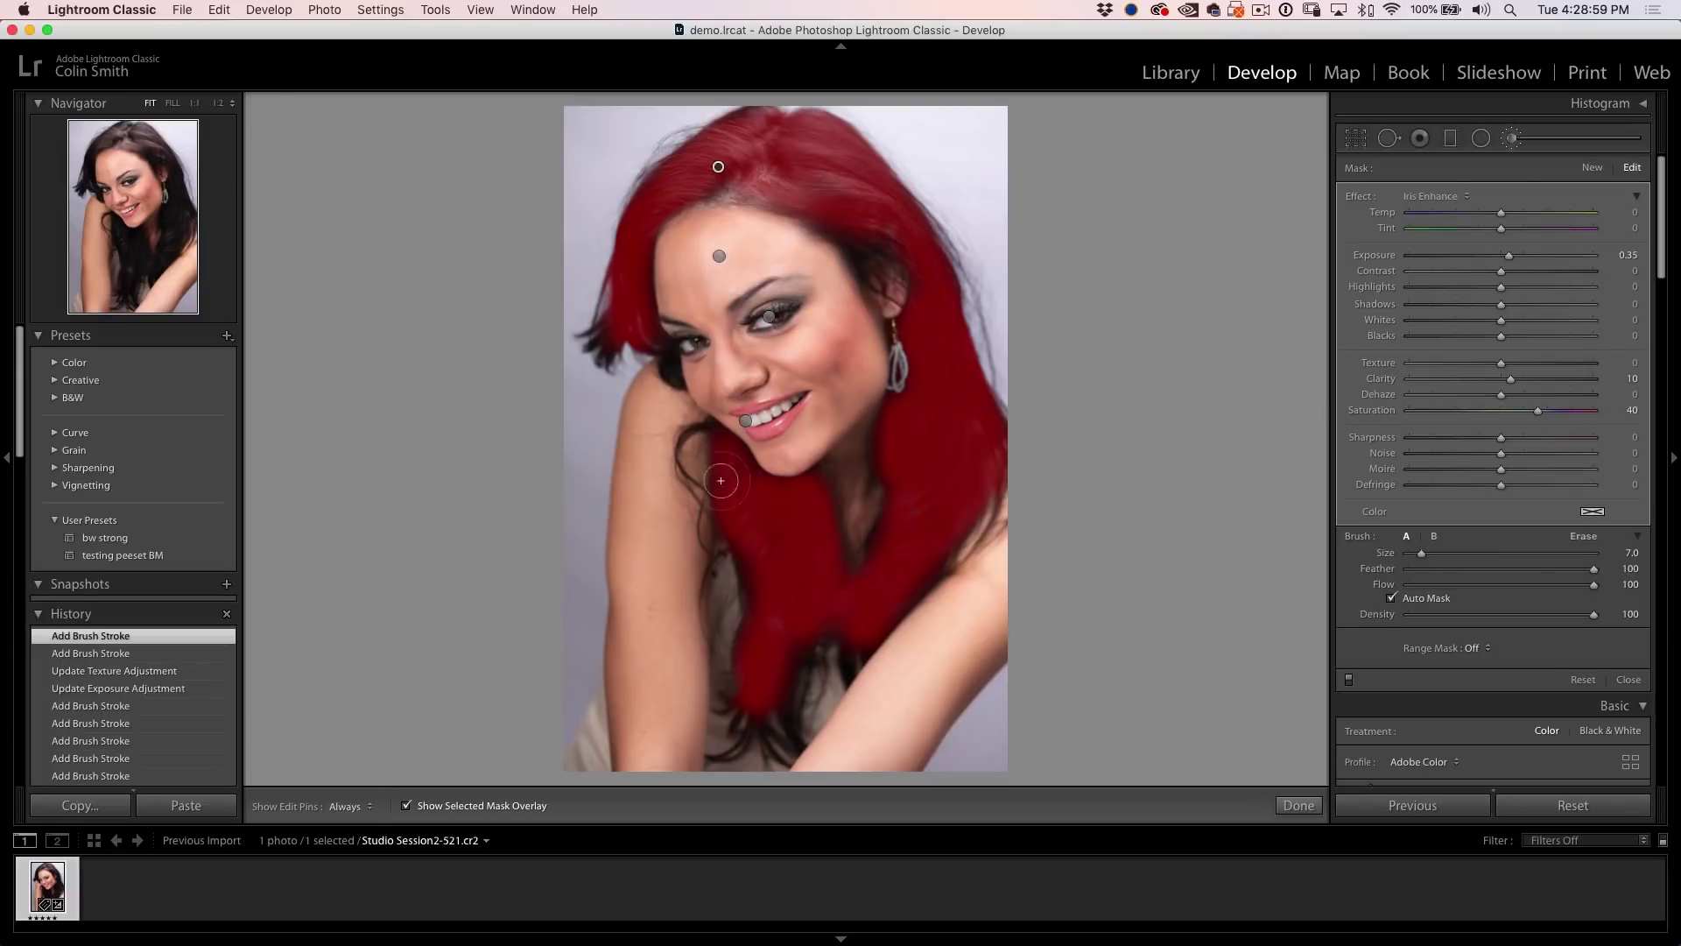
left_click(712, 169)
left_click(862, 225)
left_click(821, 184)
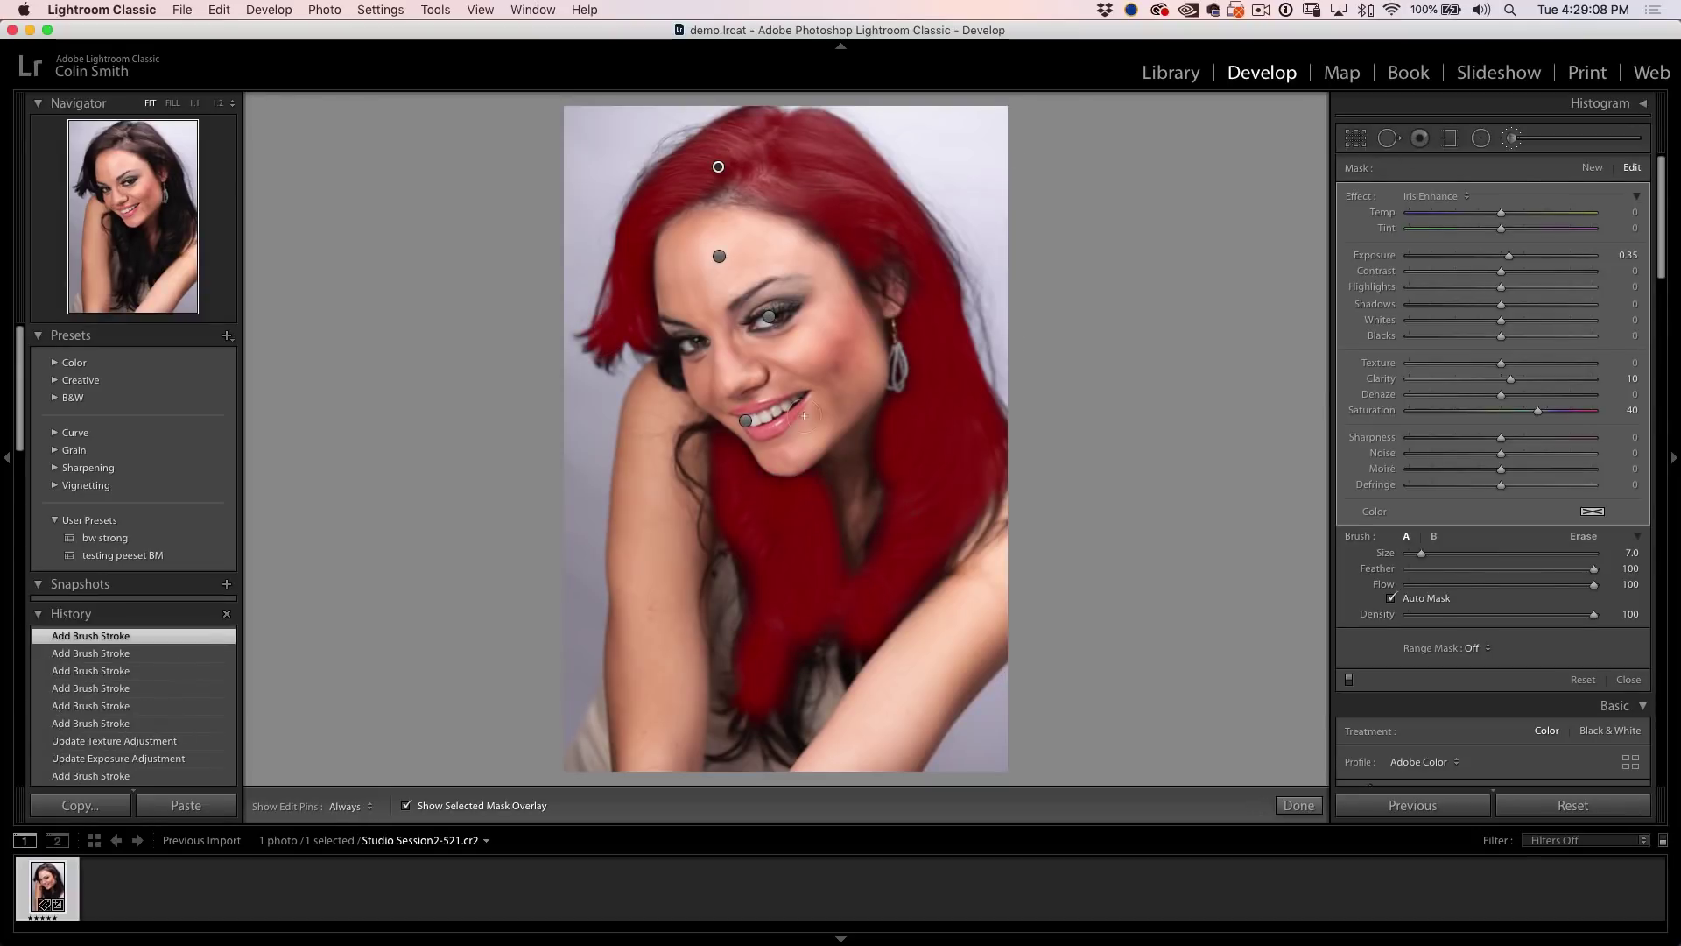
Step: Hide the mask overlay and reset all effect sliders of the hair mask to zero
left_click(424, 803)
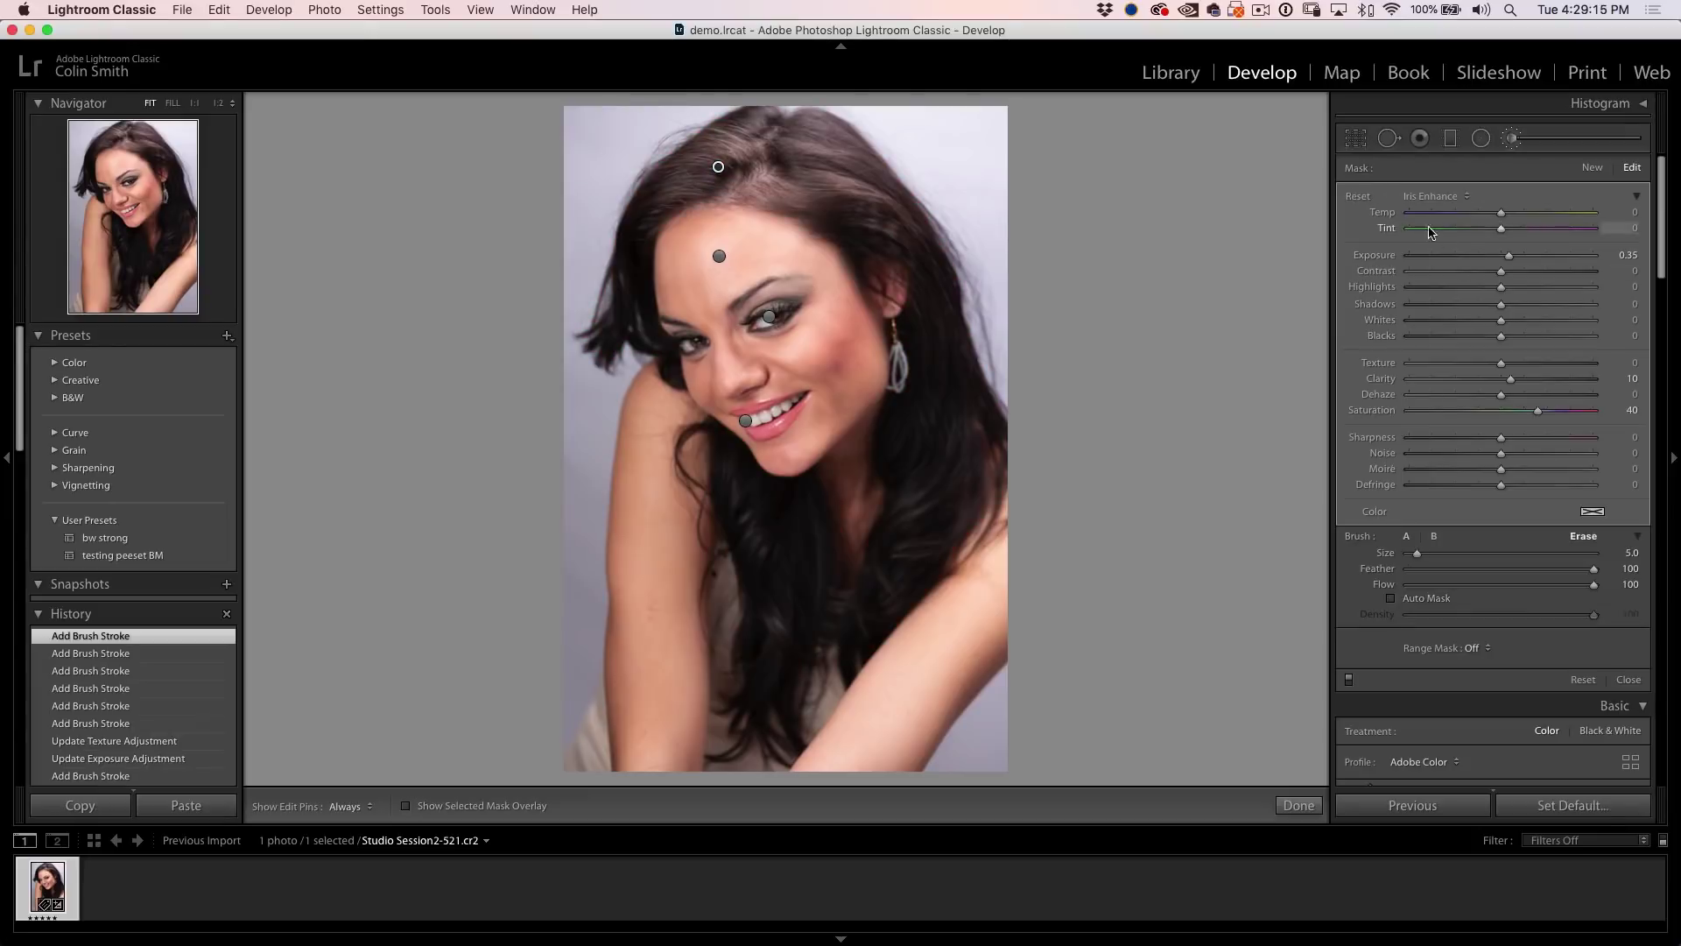
key("alt")
left_click(1351, 200, "alt")
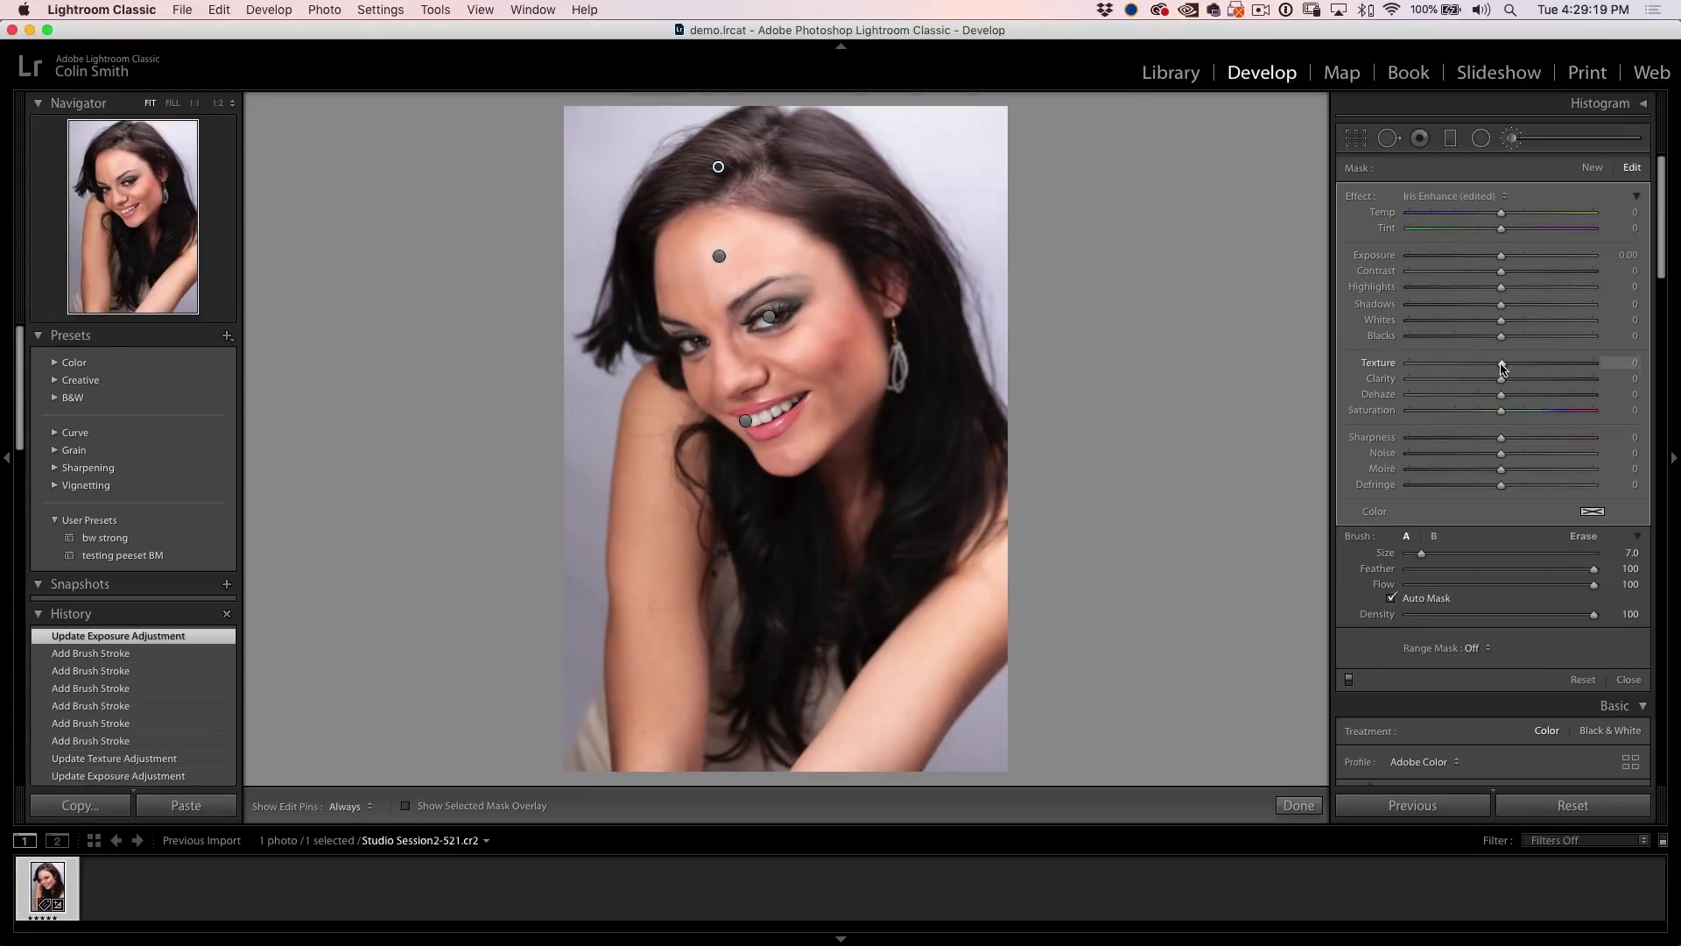
Step: Soften the masked hair by setting Texture to -33, and close the Adjustment Brush
mouse_move(1489, 368)
left_mouse_down()
mouse_move(1406, 374)
mouse_move(1511, 370)
mouse_move(1467, 372)
left_mouse_up()
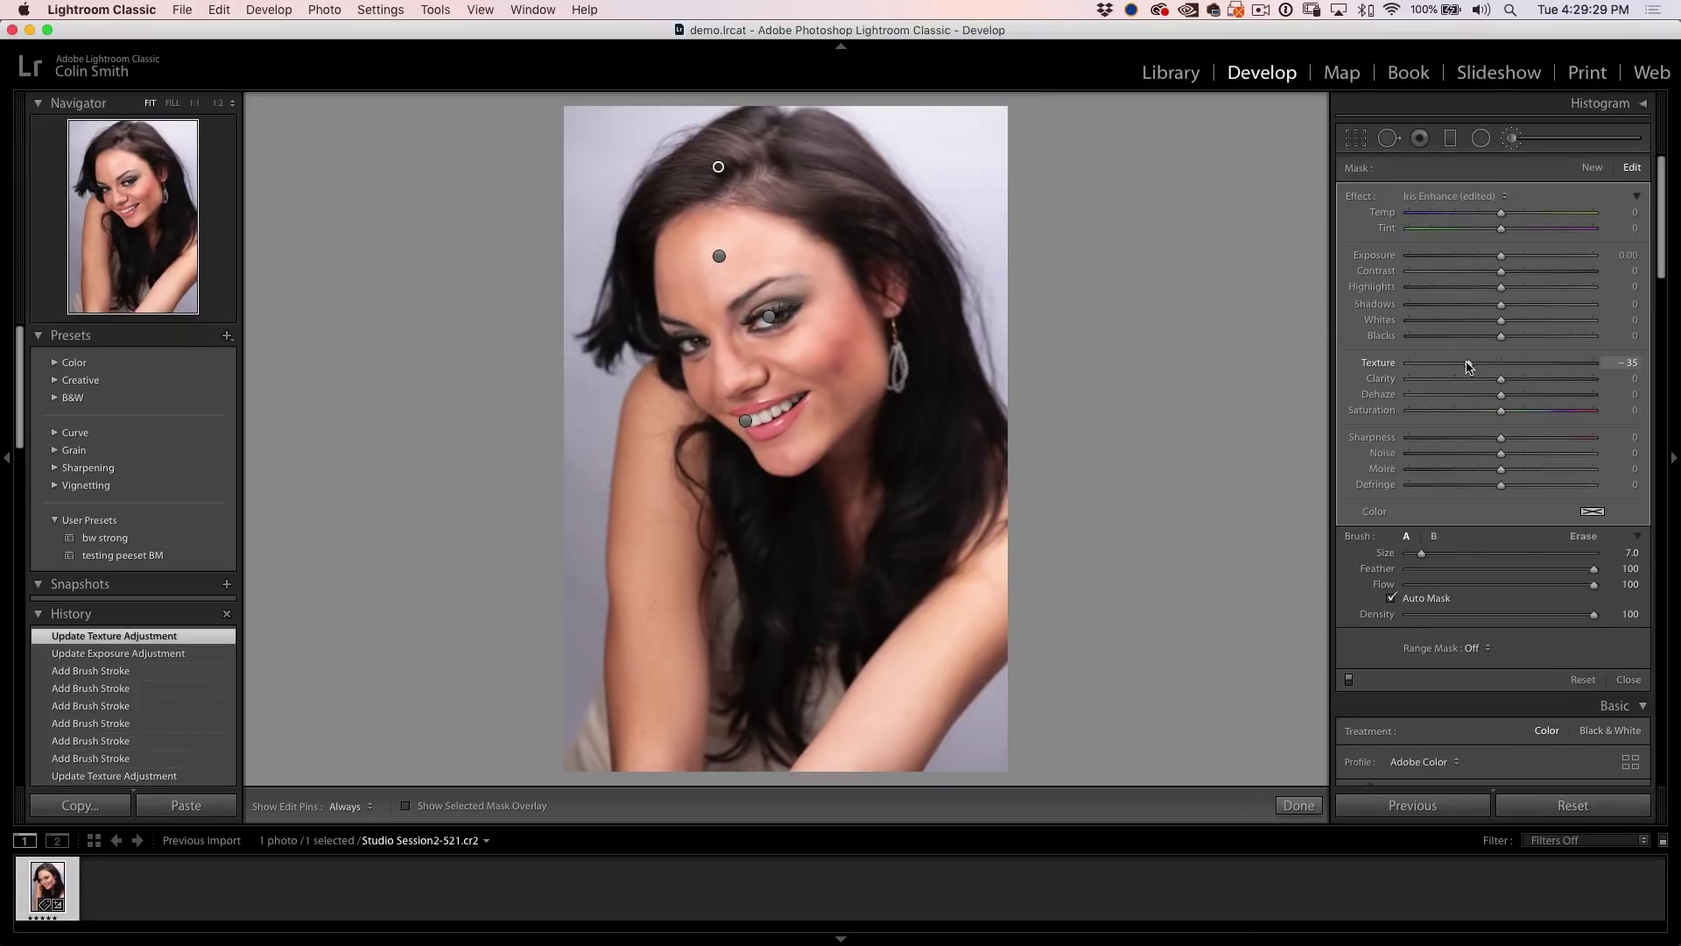
left_click_drag(1475, 369, 1471, 370)
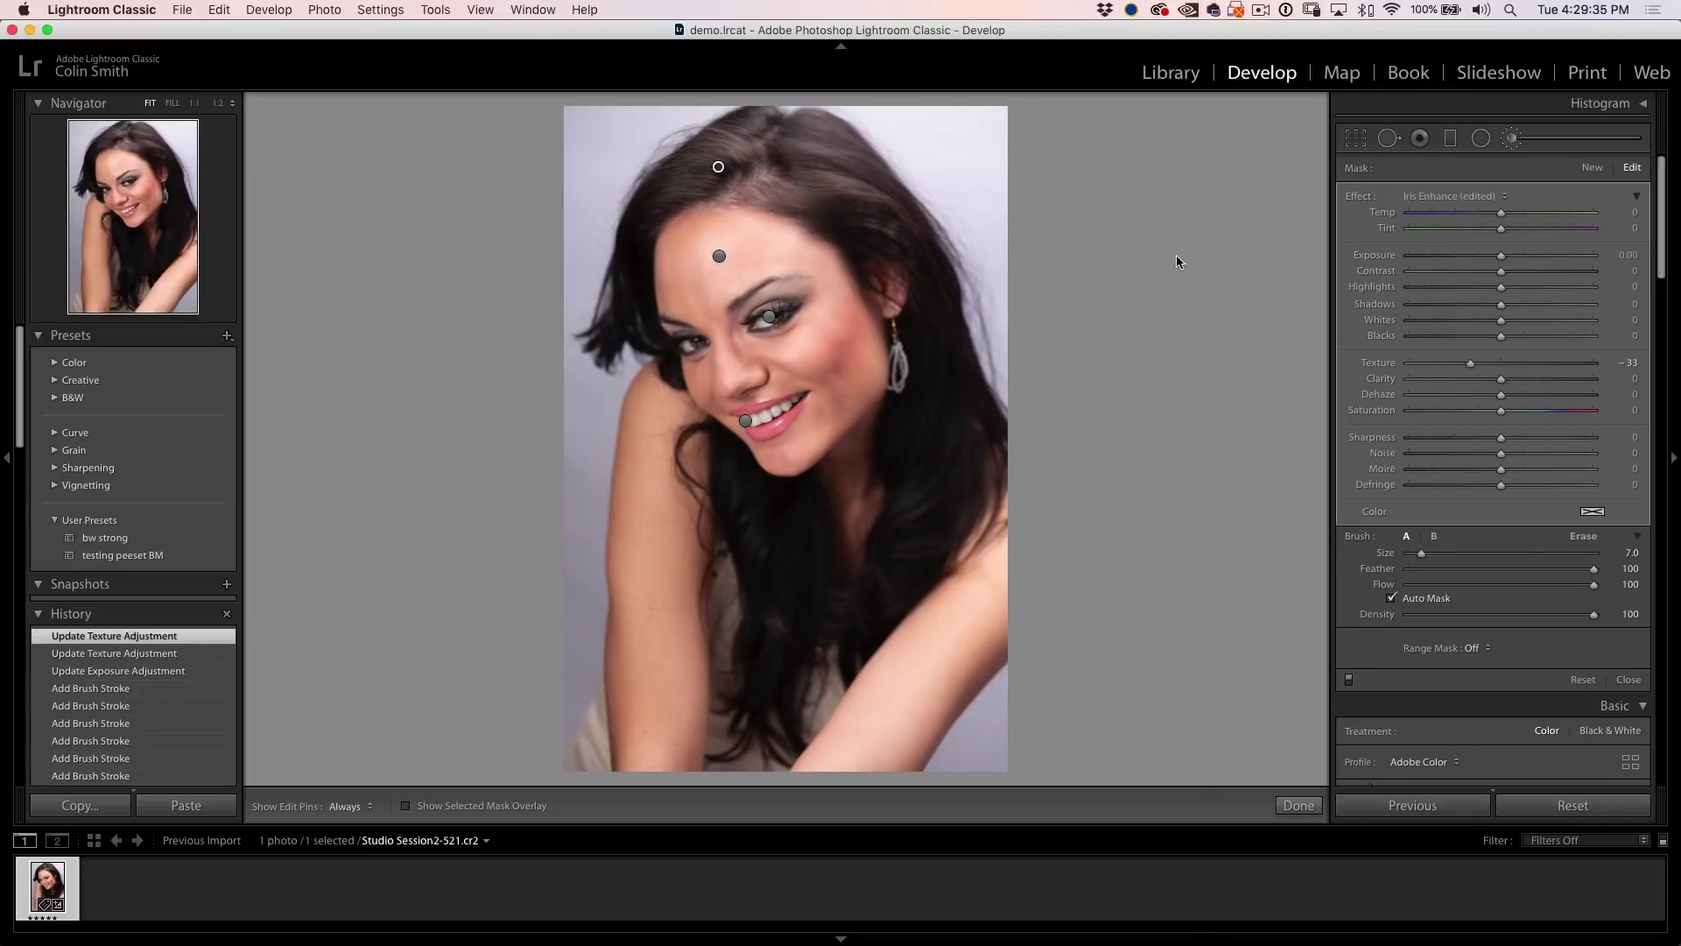
left_click(1509, 140)
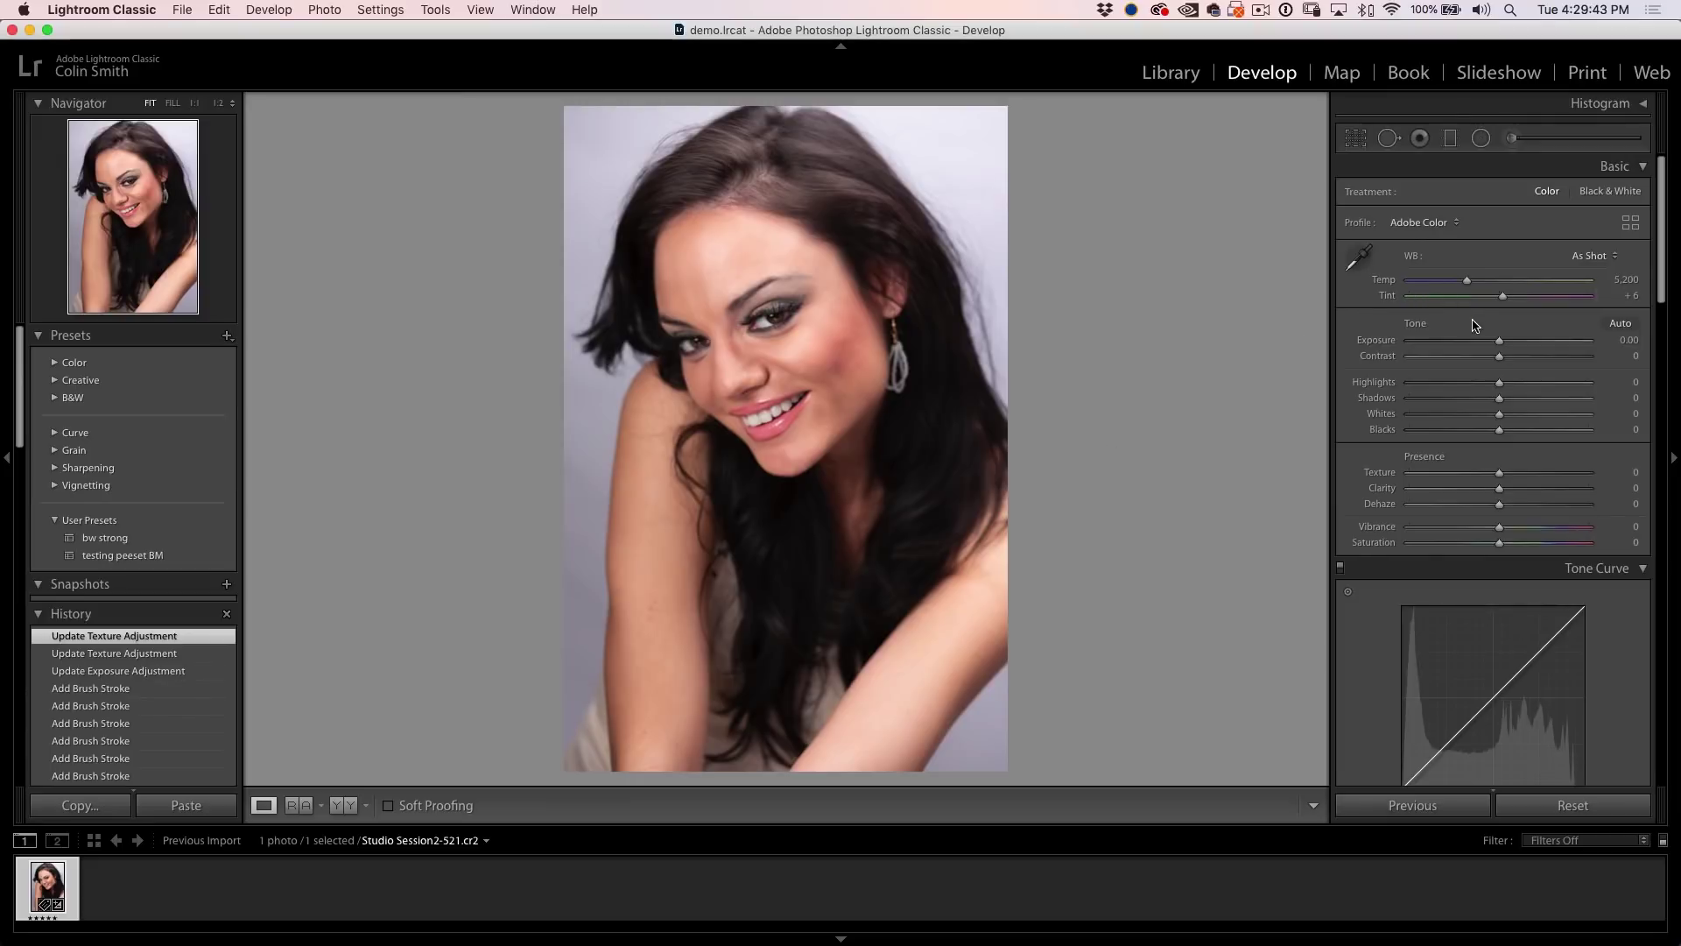
Step: Brighten the whole portrait by setting the global Exposure to +0.20
left_click_drag(1501, 344, 1503, 343)
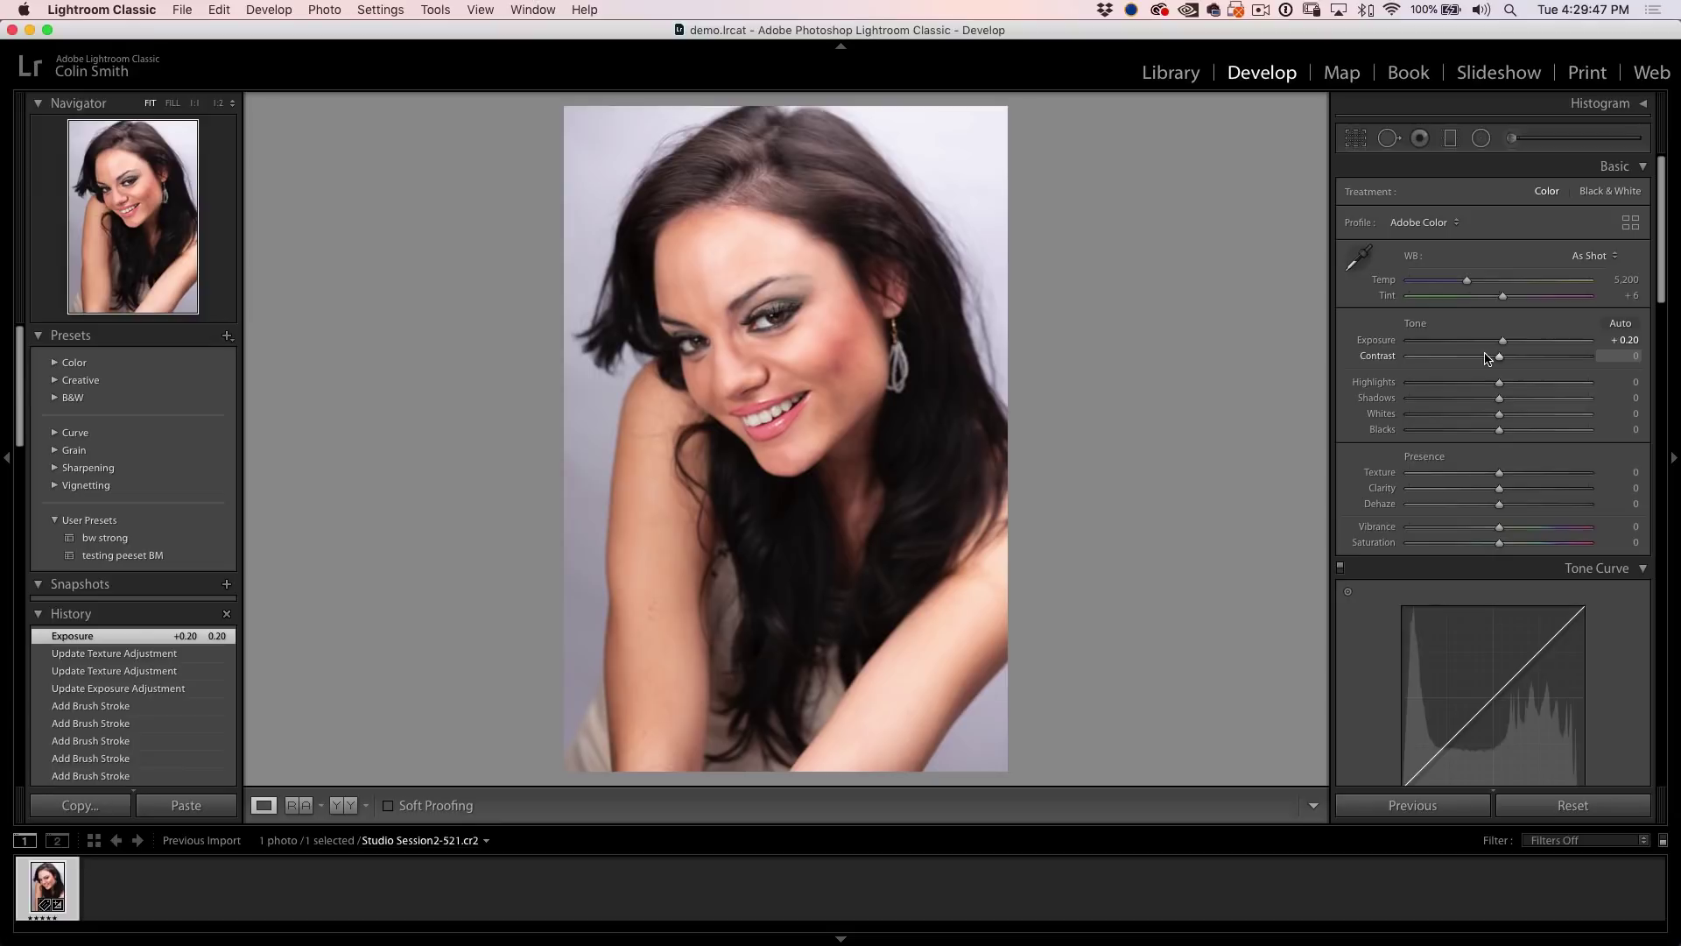